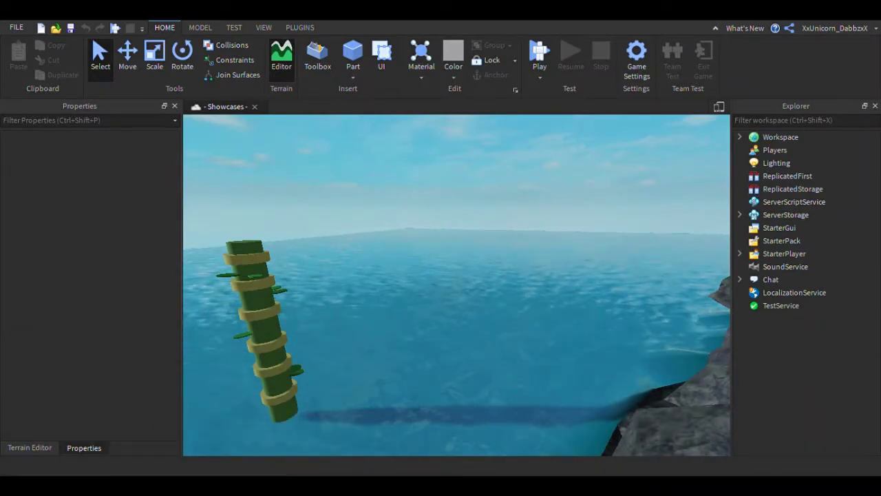
- Examine the existing bamboo model standing in the water from several angles
scroll(496, 393, up, 5)
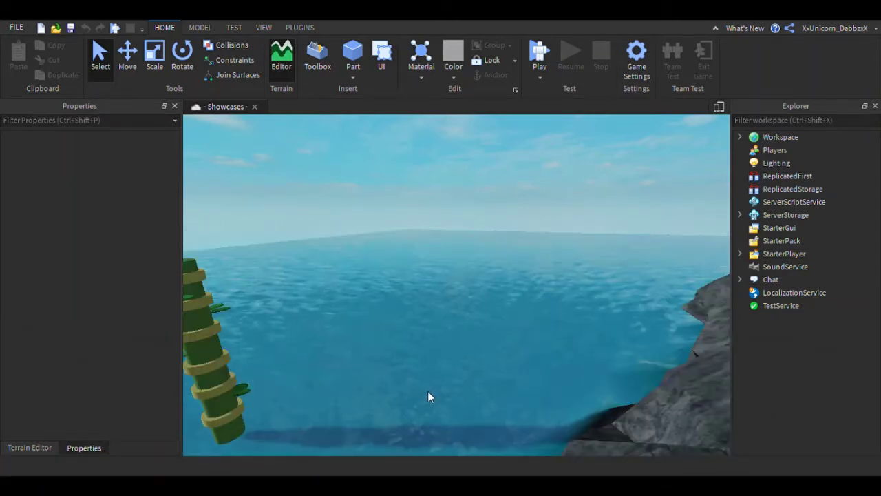
right_drag(431, 416, 286, 431)
drag(287, 431, 460, 328)
right_drag(460, 328, 460, 328)
drag(460, 328, 366, 326)
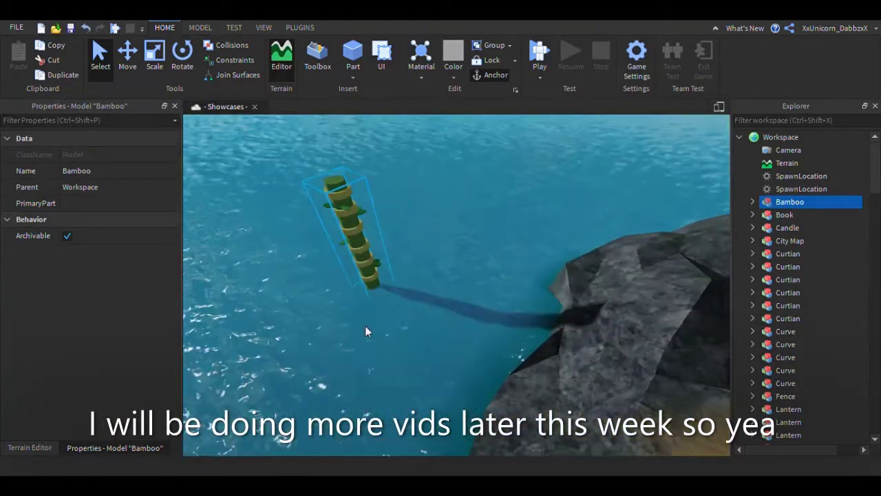
click(369, 313)
key(w)
right_drag(369, 313, 369, 310)
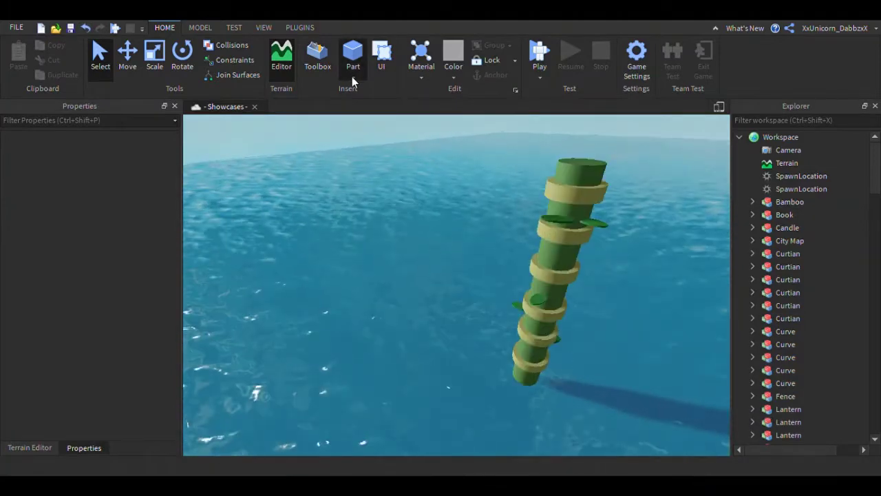
- Insert a new cylinder part into the workspace
click(352, 76)
click(365, 134)
right_drag(524, 303, 511, 310)
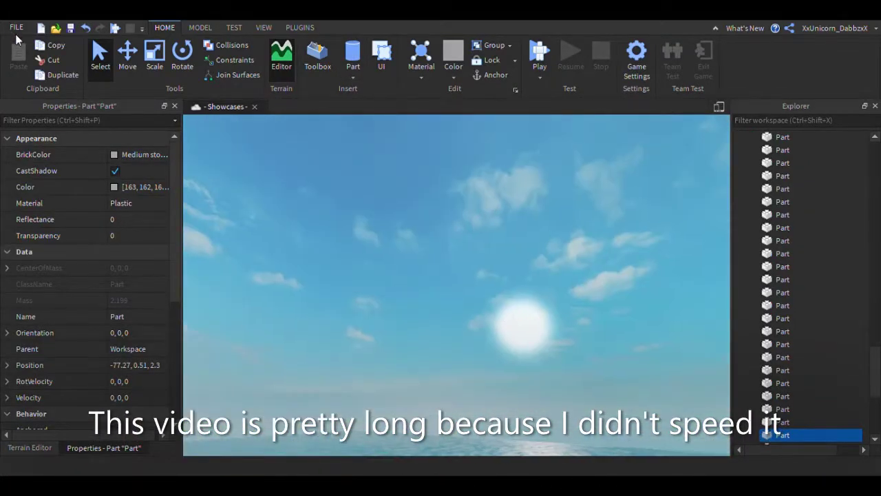
- Raise the cylinder straight up out of the water to a height of about 34.6
click(137, 79)
right_drag(312, 216, 316, 220)
key(s)
key(s)
key(w)
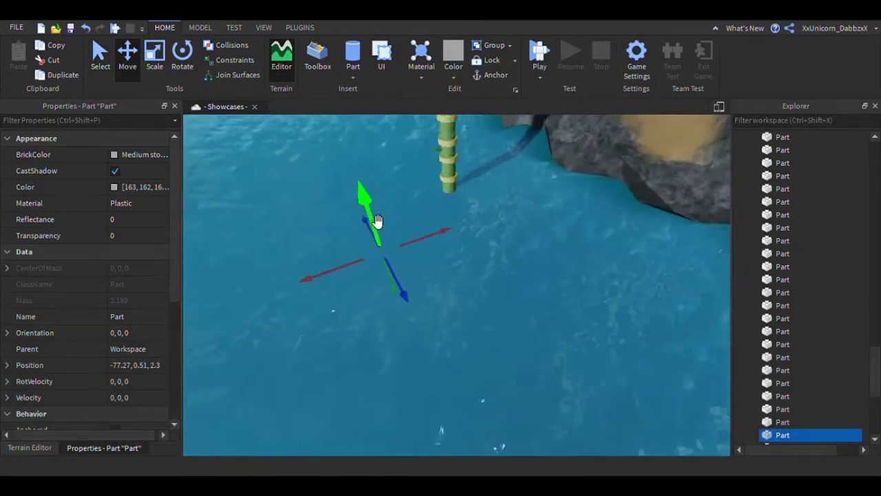
drag(371, 220, 352, 175)
right_drag(352, 174, 352, 175)
drag(352, 175, 351, 156)
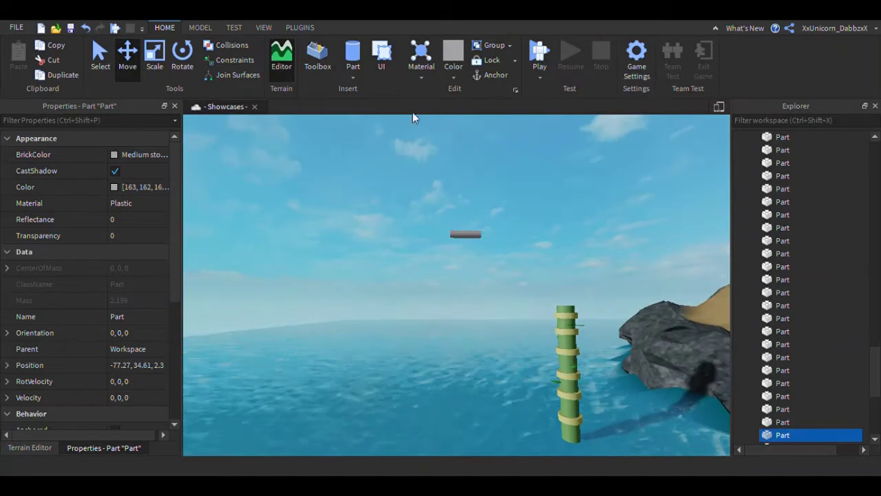
- Set the cylinder's color to a dark green, RGB 52, 95, 48
key(w)
click(463, 182)
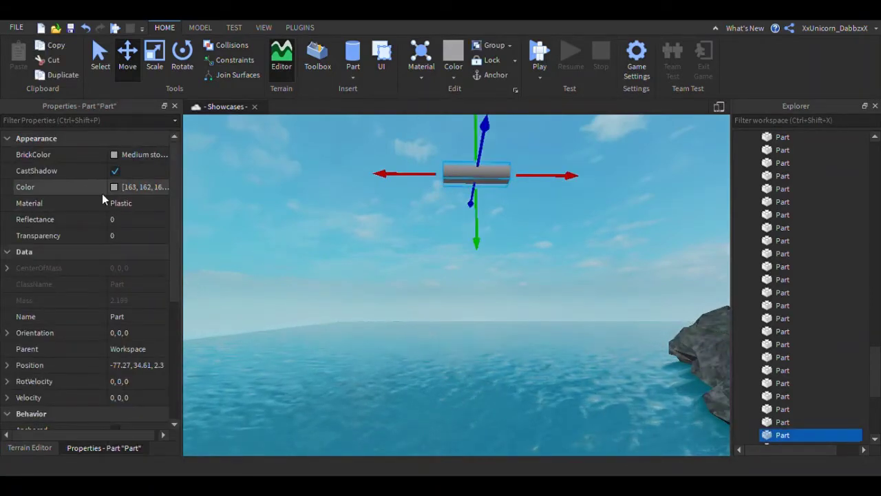
click(118, 188)
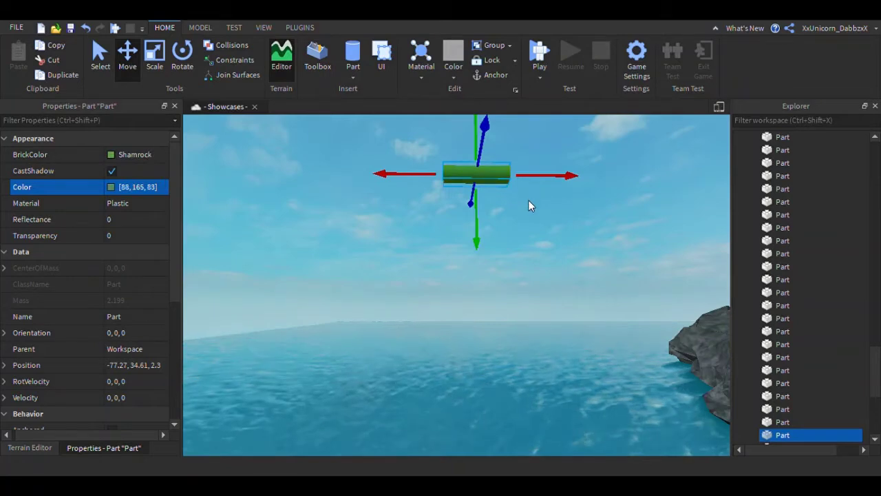
click(586, 201)
drag(582, 215, 583, 217)
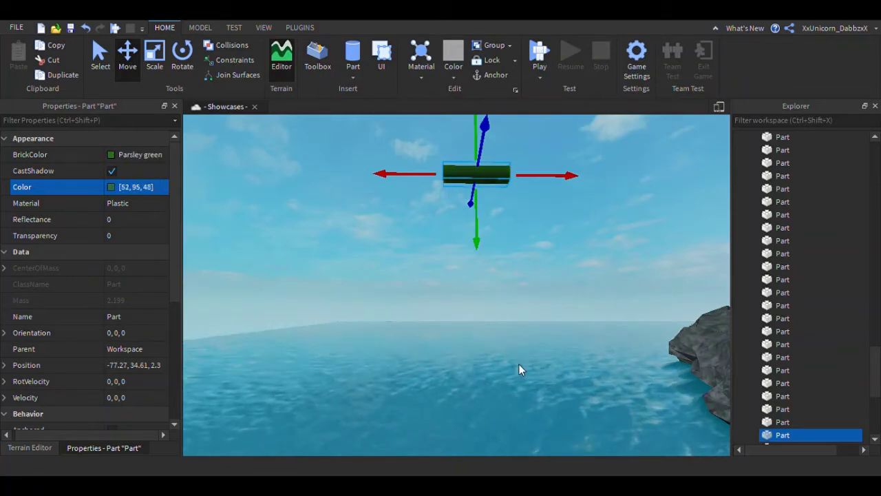
click(520, 364)
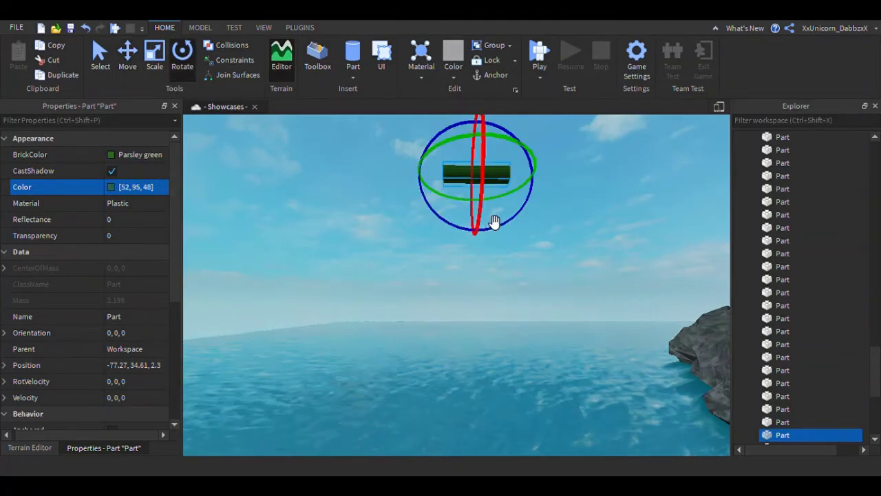
- Stand the green cylinder upright near the bamboo model with orientation 0, 0, 90, and anchor it in place
key(e)
right_drag(495, 222, 484, 222)
key(w)
drag(421, 333, 318, 339)
drag(381, 302, 356, 334)
right_drag(364, 309, 356, 335)
key(s)
drag(356, 334, 410, 298)
right_drag(409, 298, 406, 298)
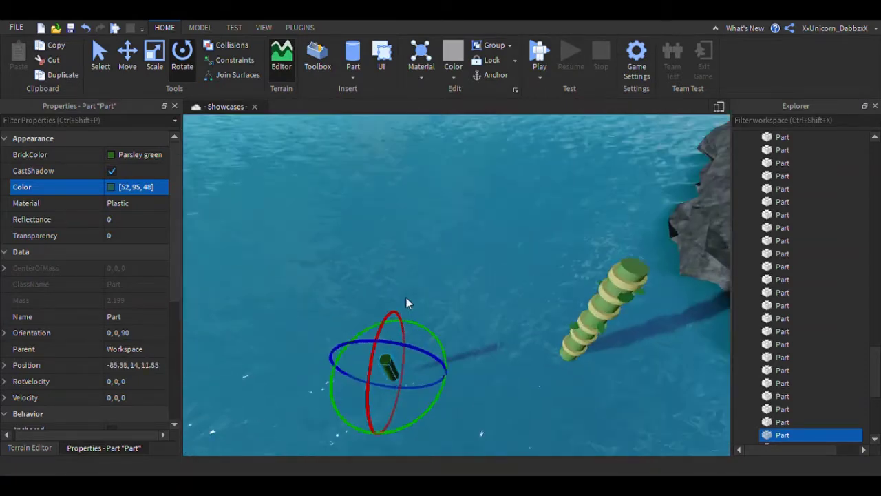
key(q)
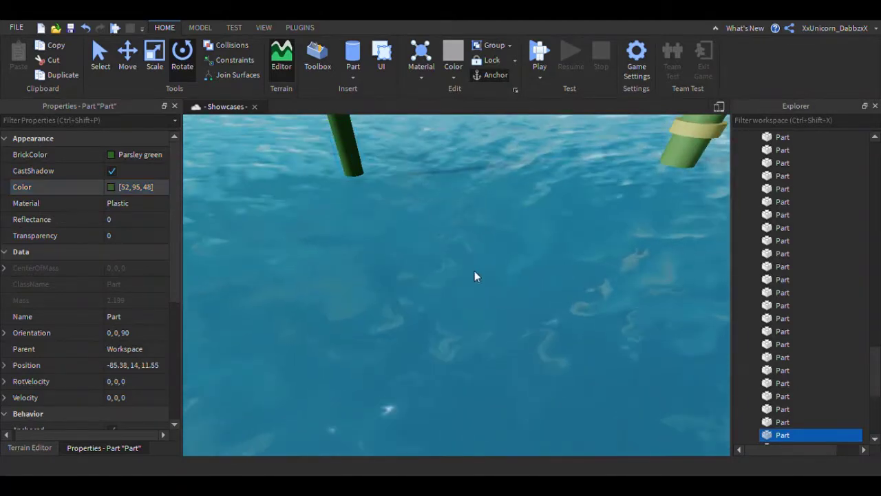
- Scale the upright cylinder into a slender stalk and stretch it upward to make it tall
click(475, 275)
drag(498, 308, 498, 281)
right_drag(498, 281, 499, 283)
drag(469, 295, 480, 320)
click(478, 330)
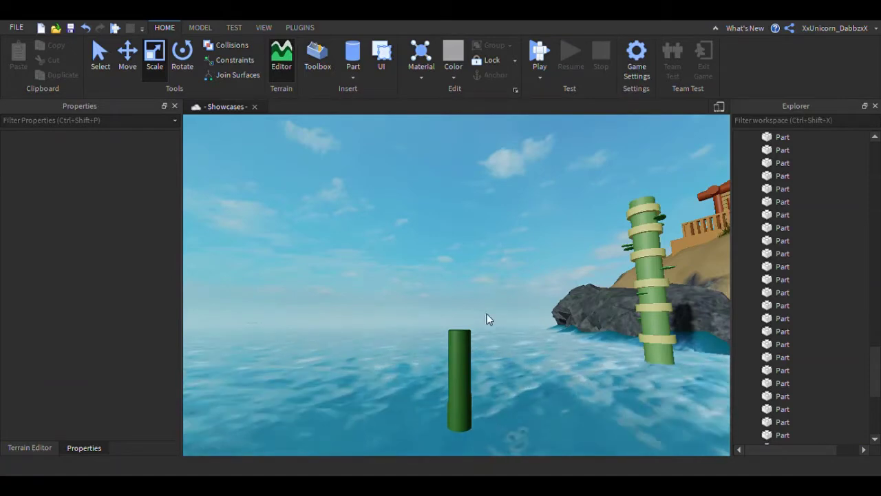
click(466, 365)
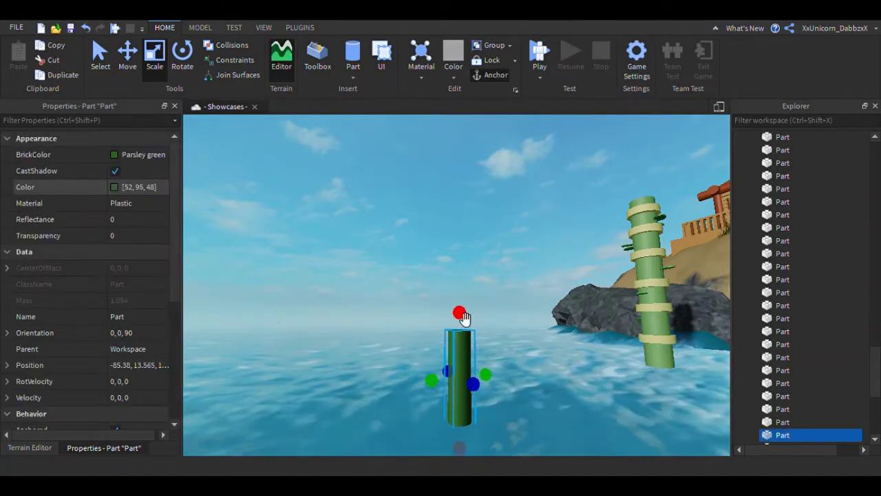
drag(465, 319, 466, 254)
right_drag(466, 261, 466, 254)
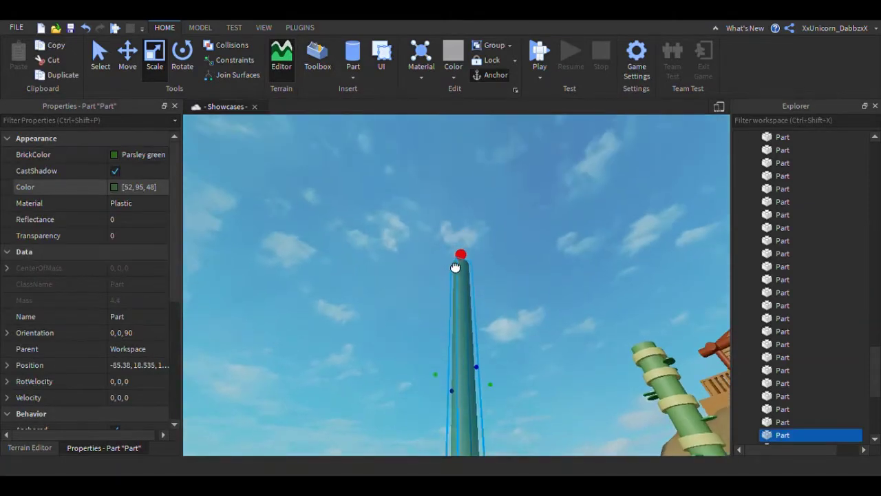
drag(455, 267, 457, 277)
right_drag(505, 292, 505, 295)
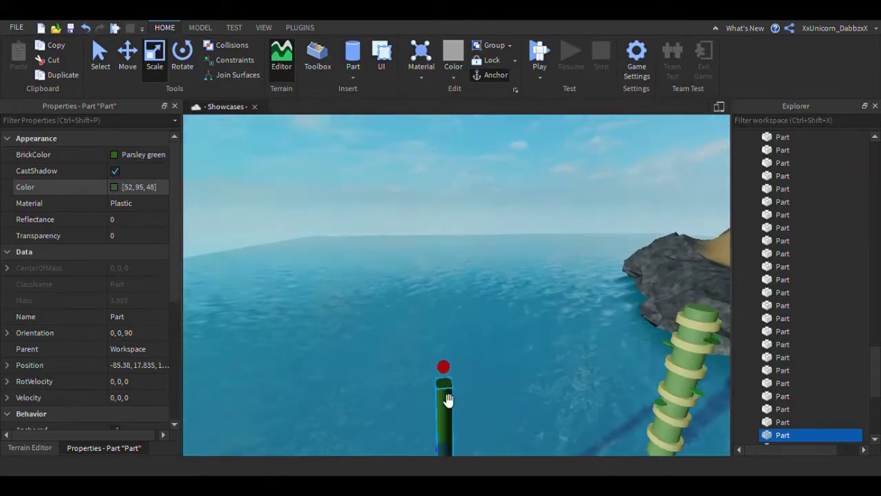
click(527, 388)
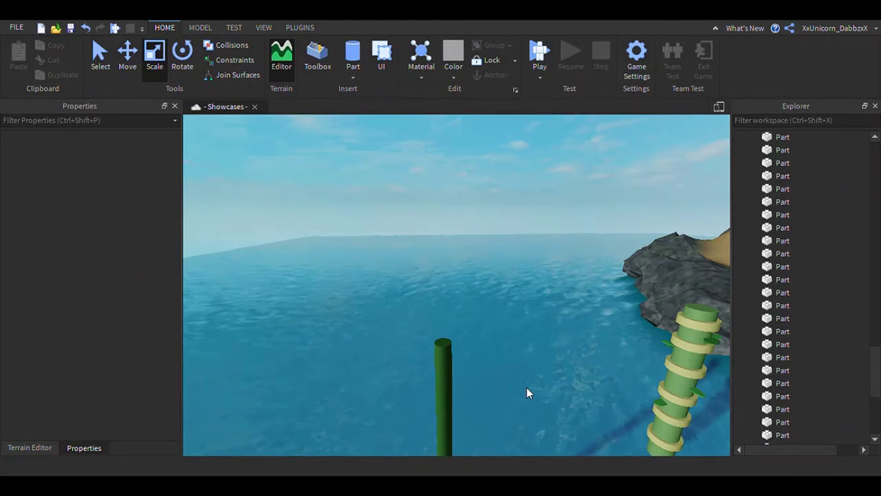
- Duplicate the stalk and scale the copy into a thin, slightly wider ring around the stalk's middle
key(q)
scroll(527, 387, down, 5)
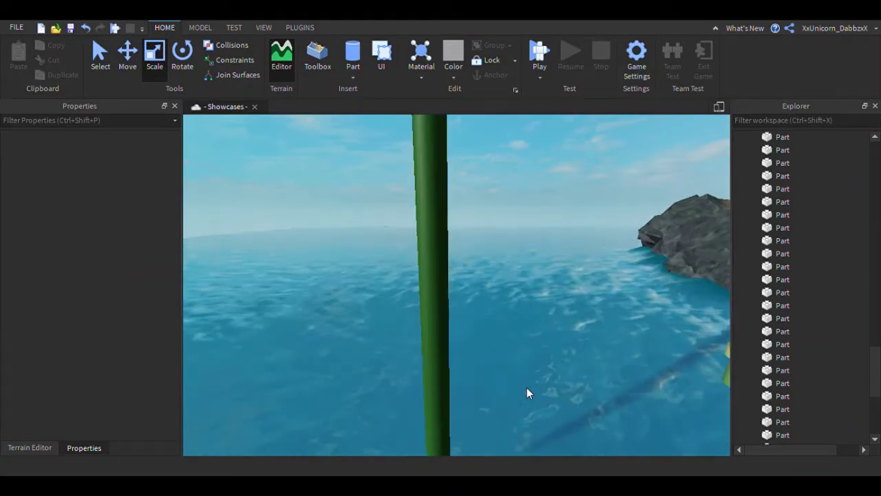
click(446, 353)
drag(448, 196, 449, 244)
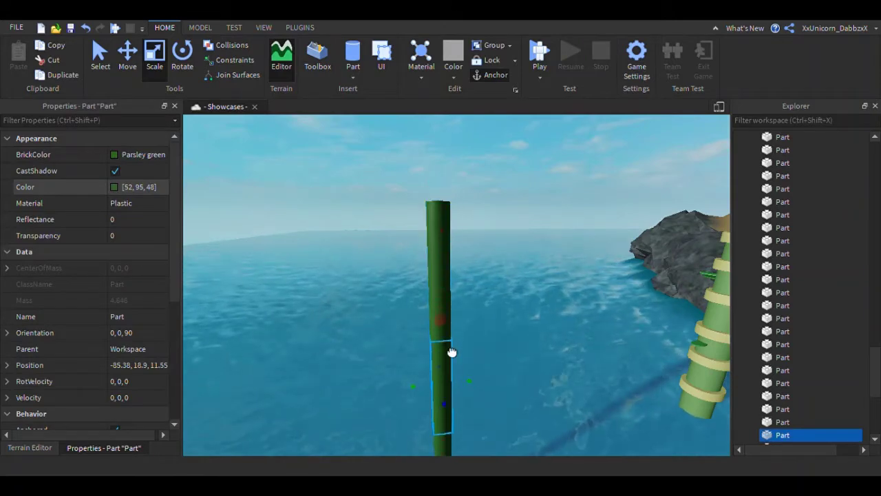
drag(455, 384, 455, 382)
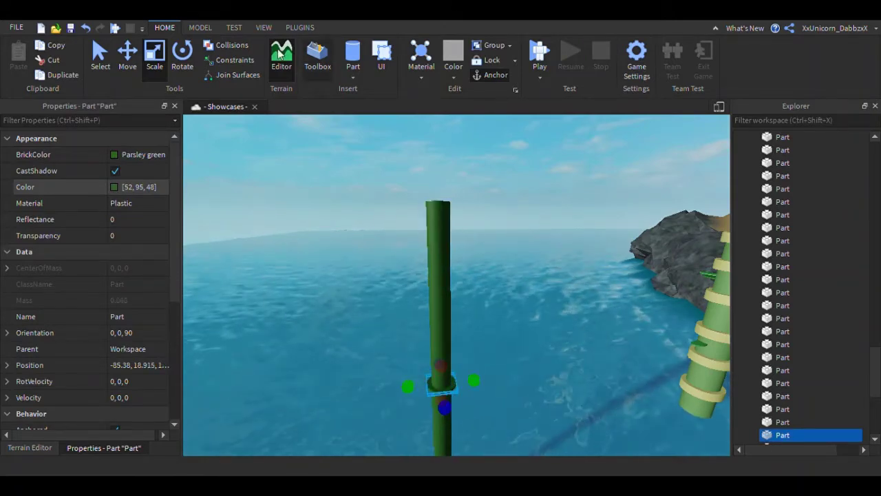
- Thicken the ring around the stalk slightly by scaling it along the stalk's axis
click(195, 30)
click(168, 28)
right_drag(532, 317, 533, 317)
scroll(533, 319, up, 3)
drag(495, 380, 495, 381)
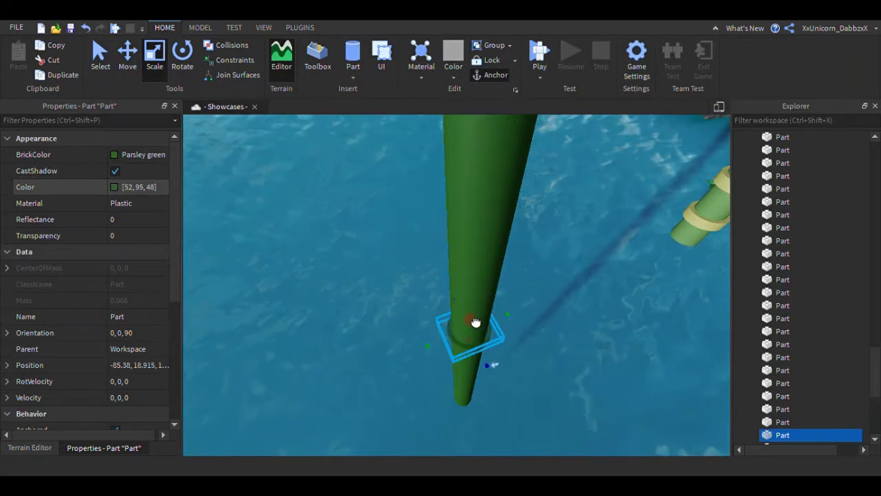
drag(476, 323, 476, 320)
- Change the ring's color to a lighter green, RGB 76, 138, 70
click(461, 78)
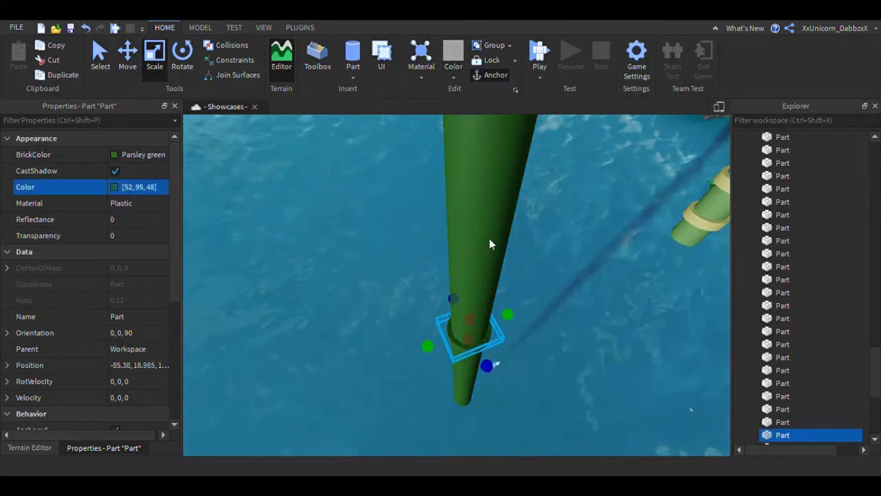
drag(590, 212, 593, 187)
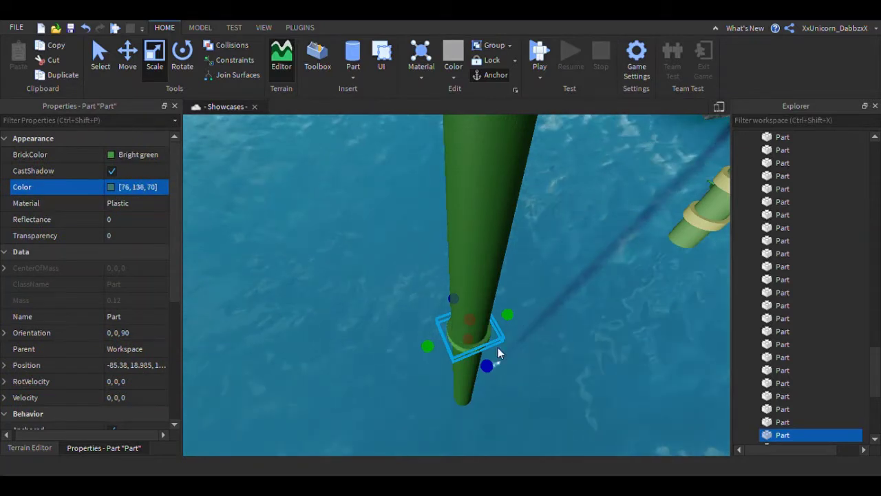
click(534, 390)
- Fine-tune the ring's diameter and thickness so it forms a snug band around the stalk
right_drag(555, 396, 551, 399)
scroll(491, 335, up, 1)
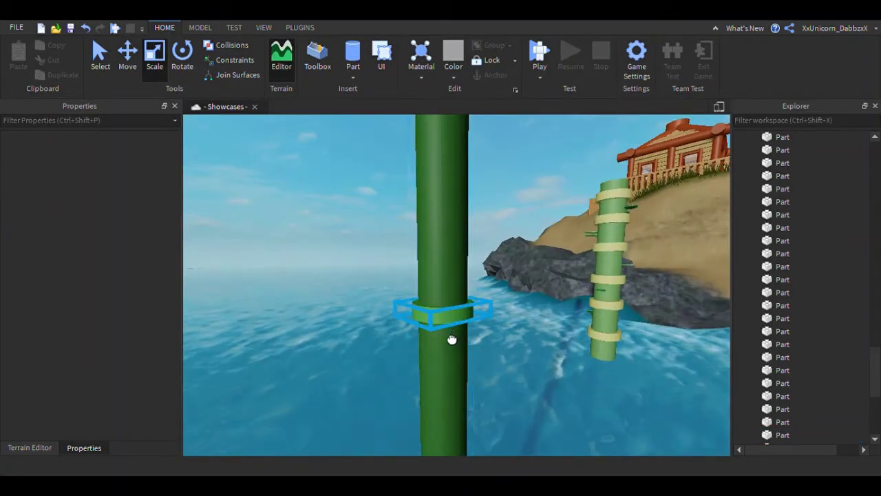
click(450, 328)
drag(449, 296, 447, 299)
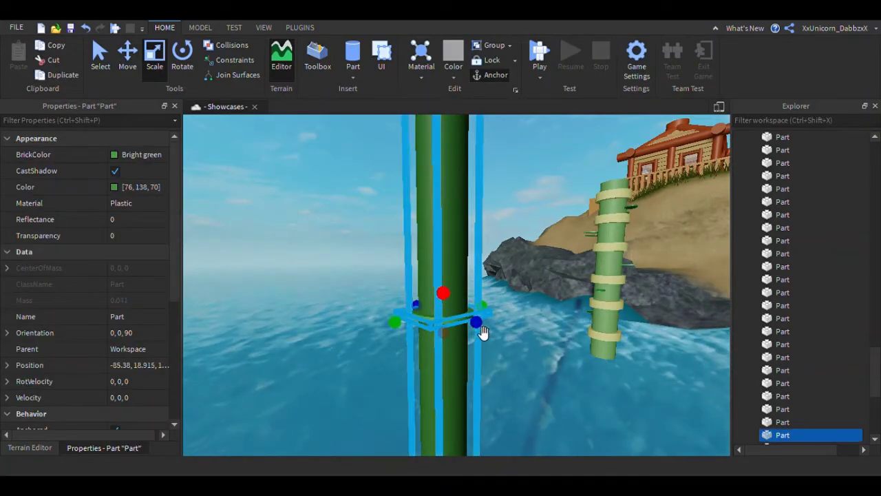
drag(482, 329, 480, 331)
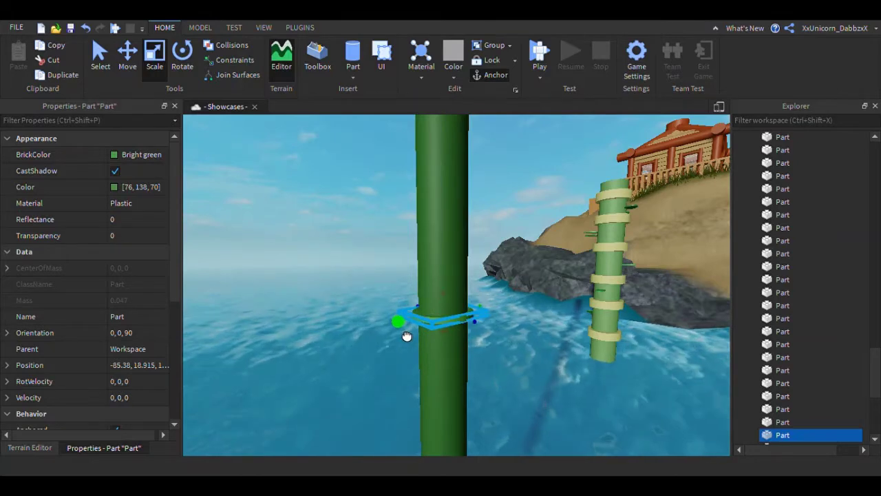
drag(451, 301, 452, 299)
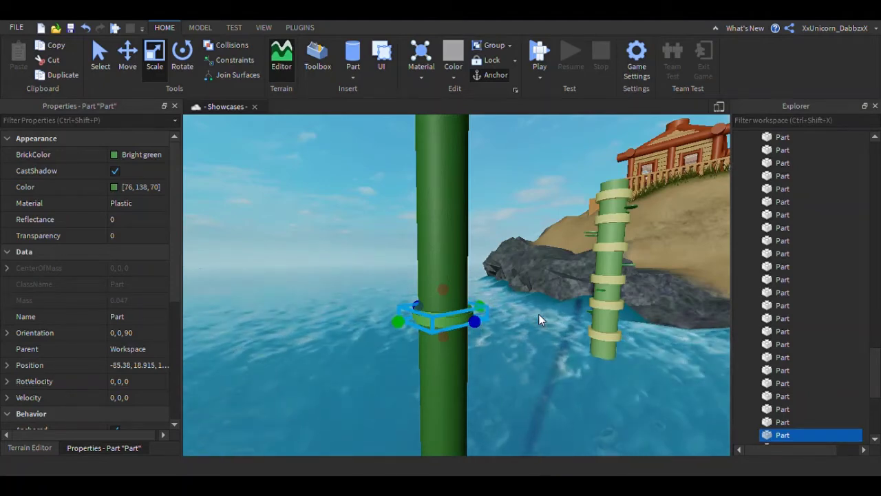
- Duplicate the ring and move the copy up the stalk to a height of about 20.8
key(ctrl+2)
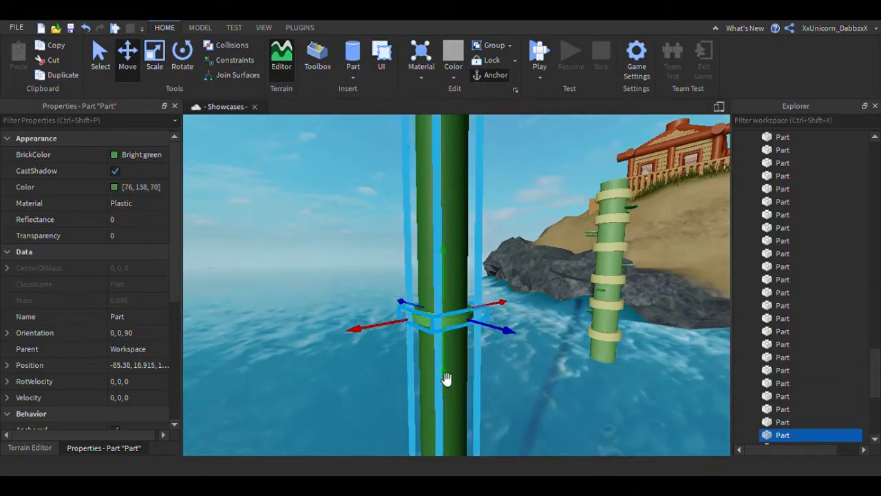
scroll(464, 323, down, 5)
drag(449, 373, 449, 323)
scroll(449, 275, down, 2)
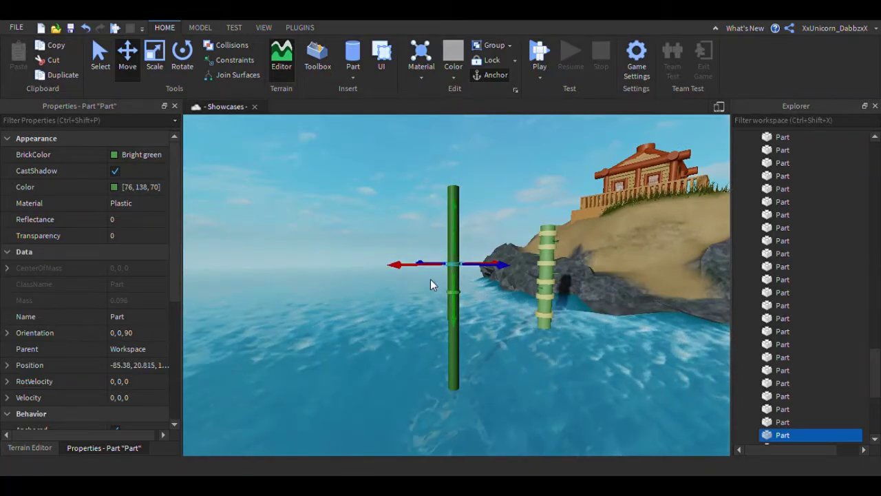
- Add four more copies of the ring, spacing two up toward the stalk's tip and two down toward its base
key(ctrl+d)
drag(463, 327, 519, 297)
key(ctrl+d)
drag(459, 292, 452, 392)
key(ctrl+d)
key(ctrl+d)
drag(461, 293, 463, 329)
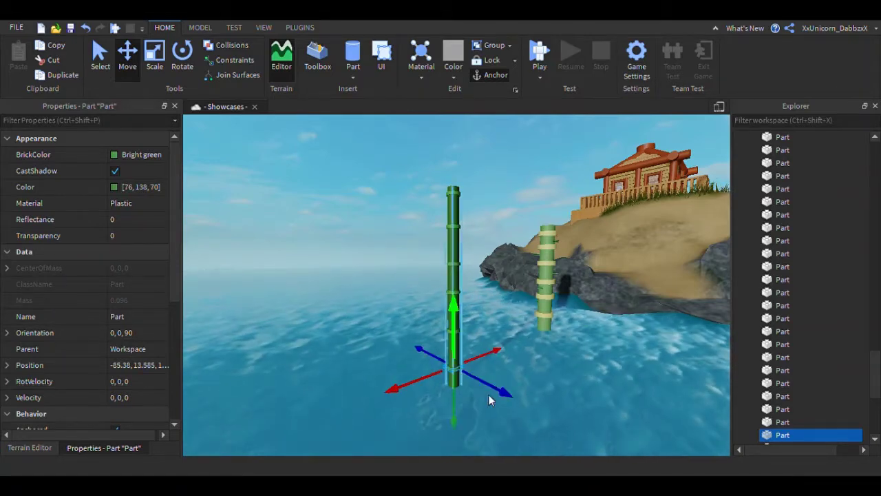
click(399, 417)
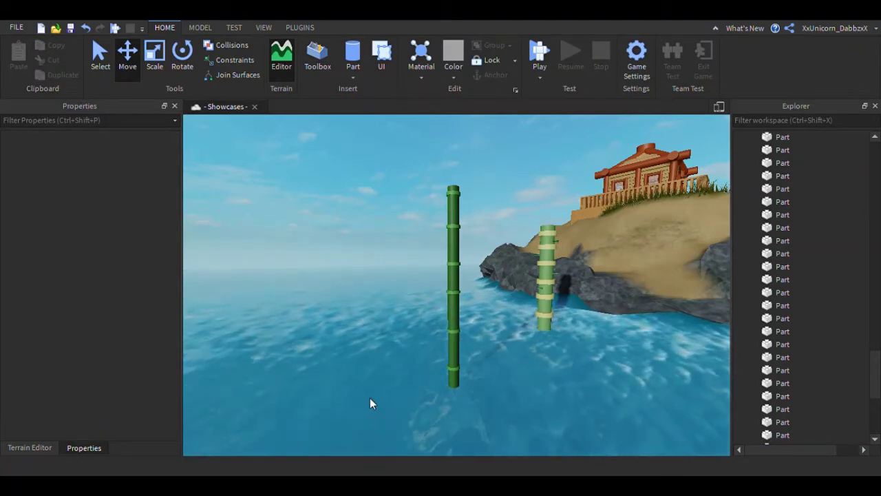
- Try to flatten the stalk's topmost ring into a thinner band by scaling it
scroll(475, 313, up, 5)
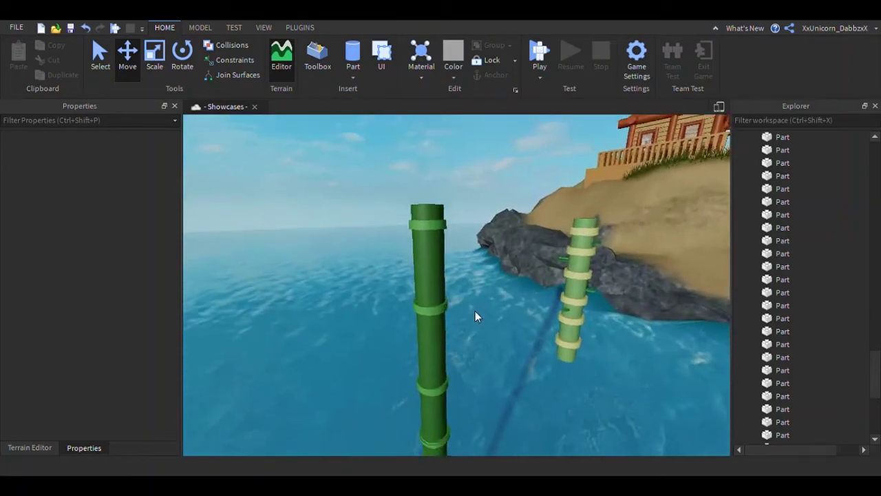
scroll(475, 310, up, 4)
scroll(475, 310, down, 3)
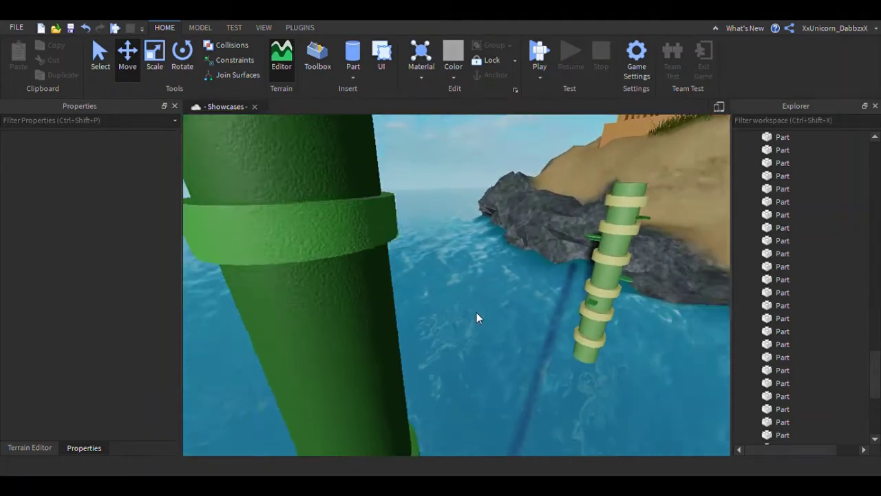
right_drag(477, 312, 473, 310)
click(360, 292)
click(101, 56)
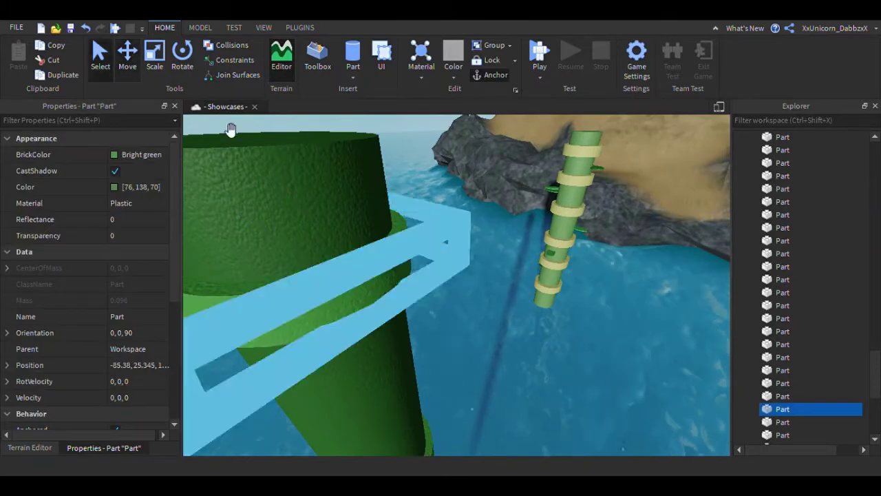
key(ctrl+3)
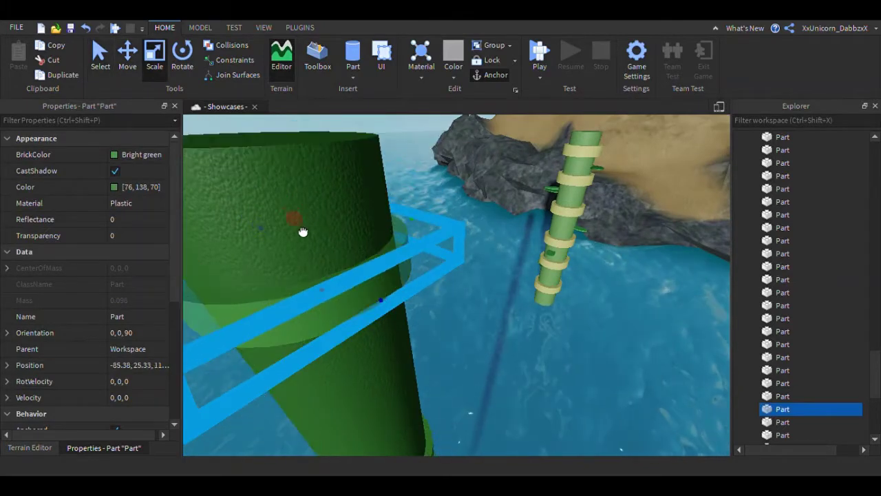
drag(303, 232, 325, 286)
scroll(524, 357, down, 4)
mouse_move(520, 357)
right_down()
mouse_move(529, 364)
mouse_move(524, 357)
right_up()
scroll(524, 358, up, 3)
scroll(524, 357, down, 1)
scroll(529, 364, up, 3)
scroll(524, 358, down, 5)
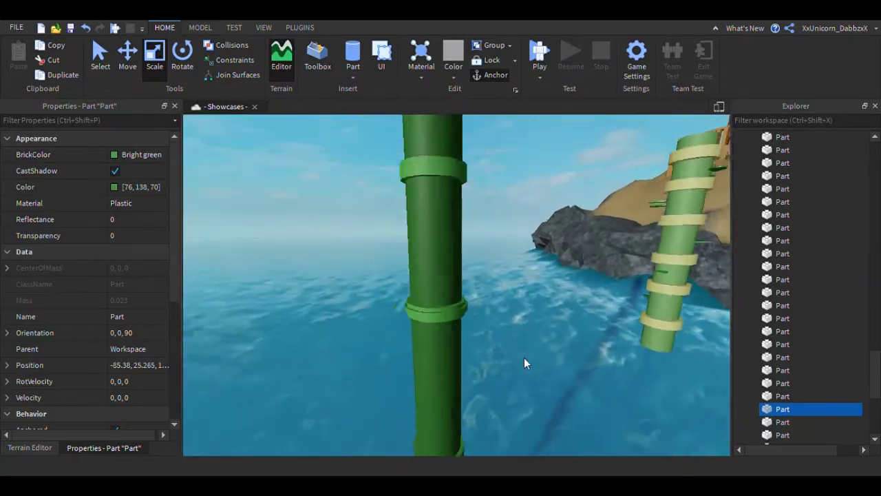
- Undo the ring scaling and the duplicated rings, going back to the single original ring on the stalk
key(ctrl+z)
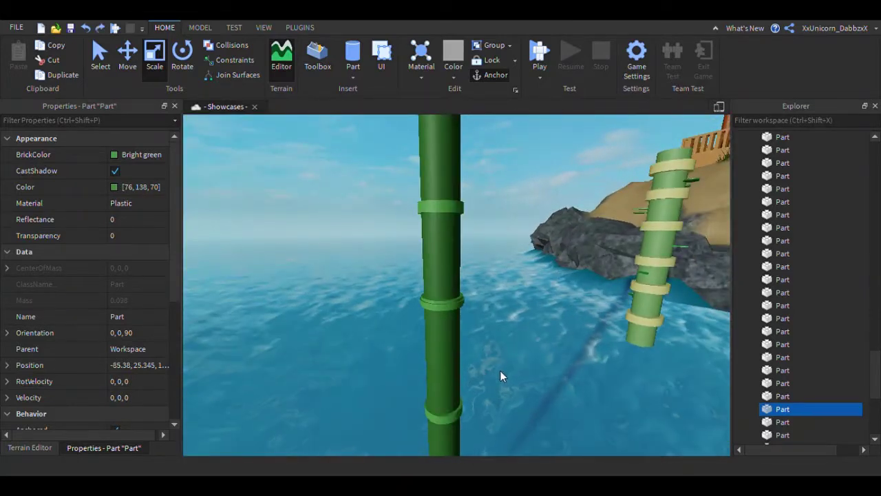
key(ctrl+z)
scroll(509, 375, down, 5)
key(ctrl+z)
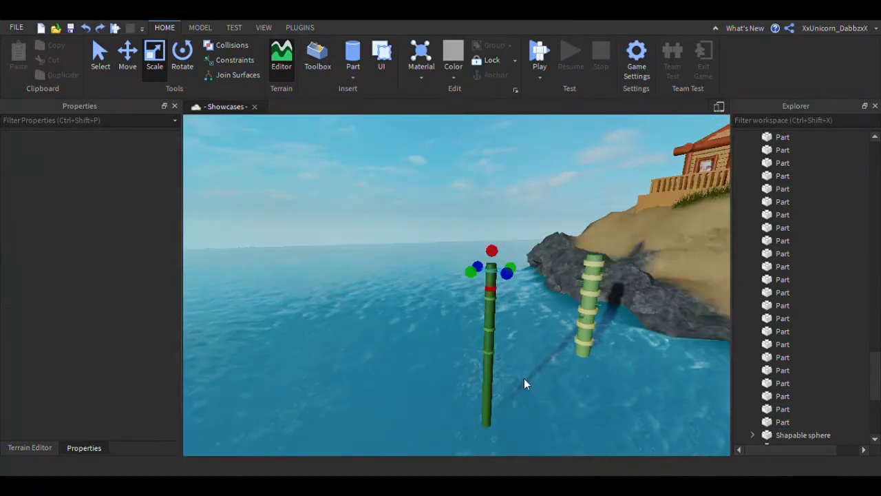
key(ctrl+z)
key(ctrl+z)
key(ctrl+z)
key(ctrl+z)
key(ctrl+z)
key(ctrl+z)
key(ctrl+z)
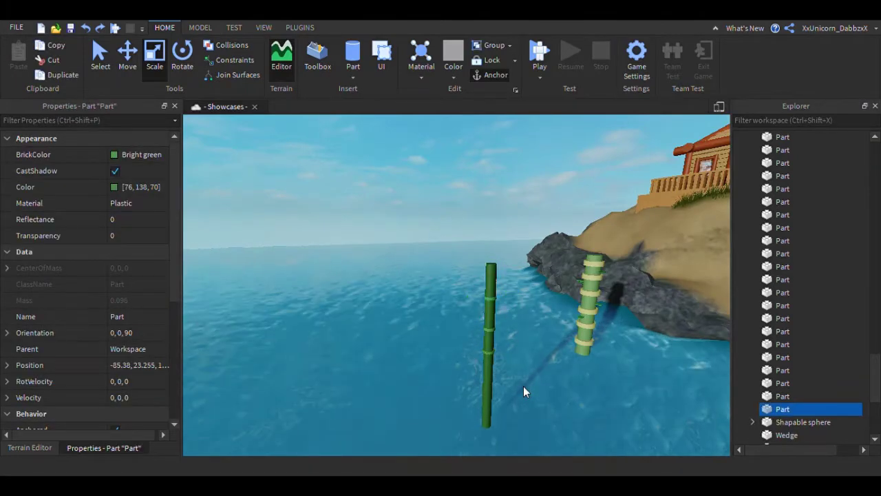
key(ctrl+z)
key(ctrl+z)
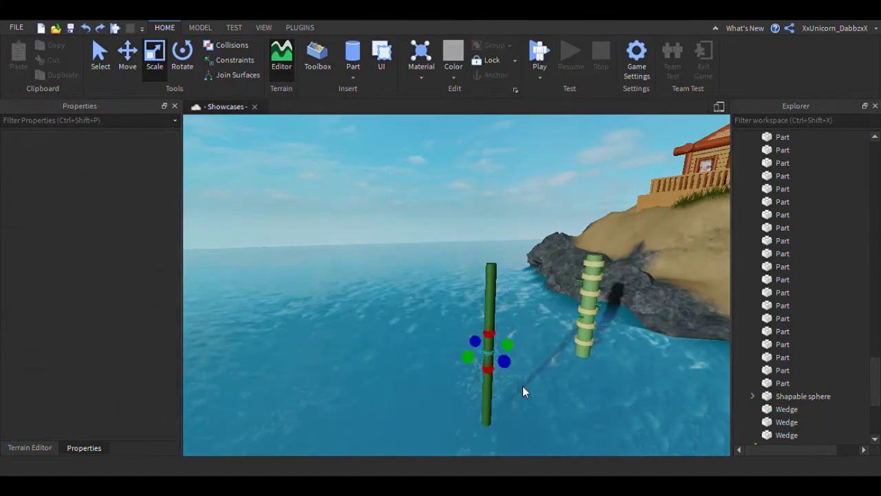
- Try to shift the original ring vertically along the stalk
scroll(545, 386, up, 6)
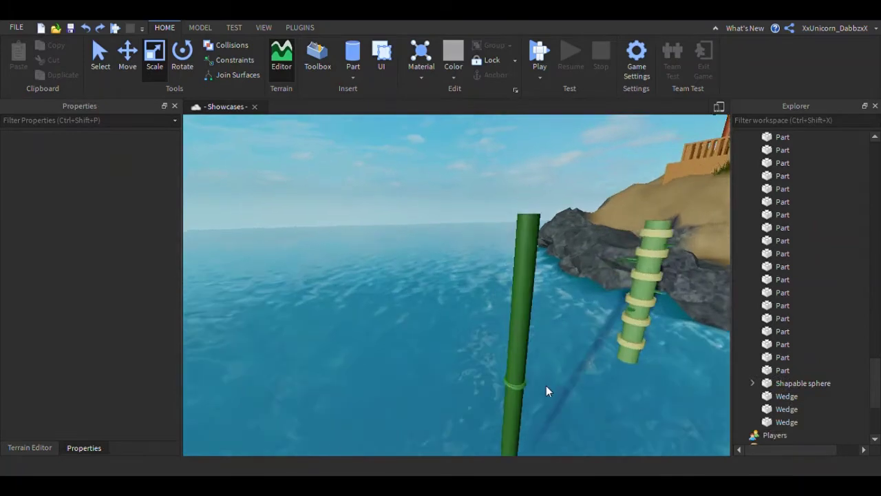
scroll(369, 297, up, 1)
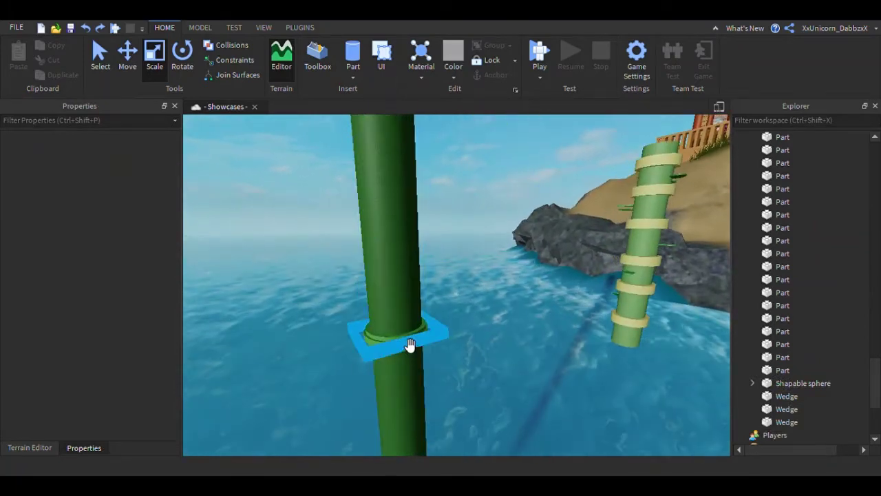
click(408, 347)
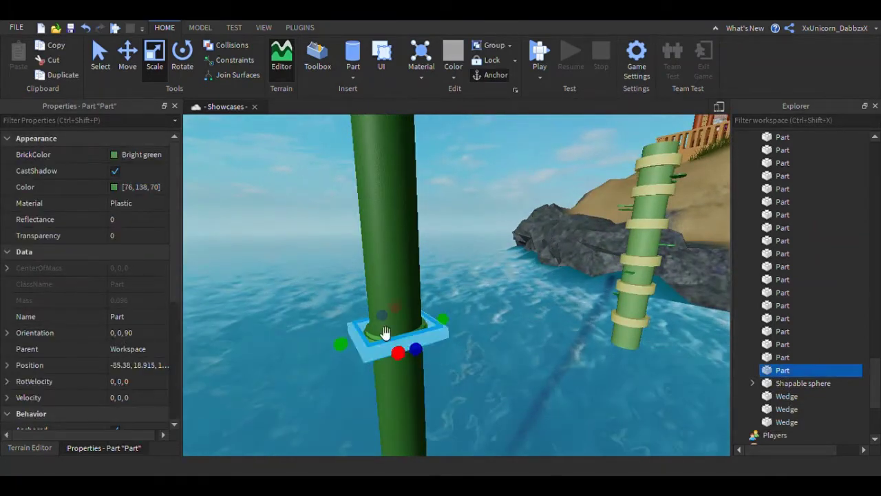
click(133, 62)
drag(404, 376, 396, 333)
key(ctrl+z)
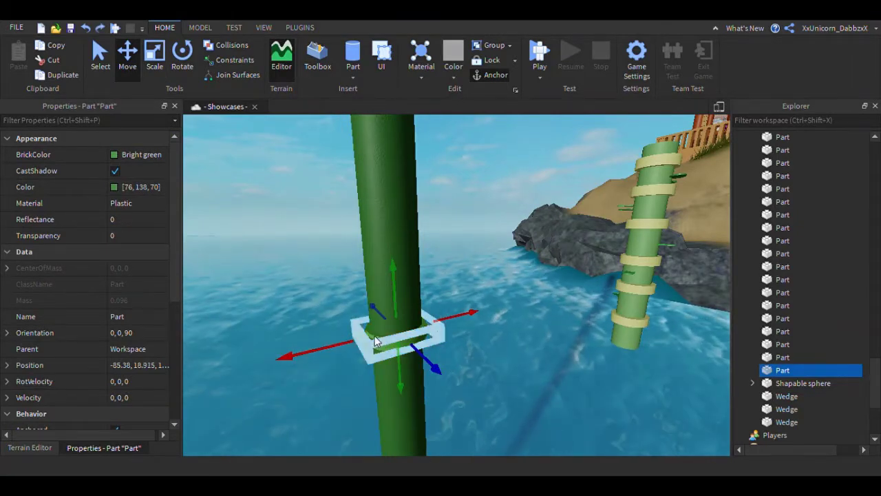
- Select both bands of the ring together and place three duplicates above it, the highest at a height of about 23.9
click(413, 374)
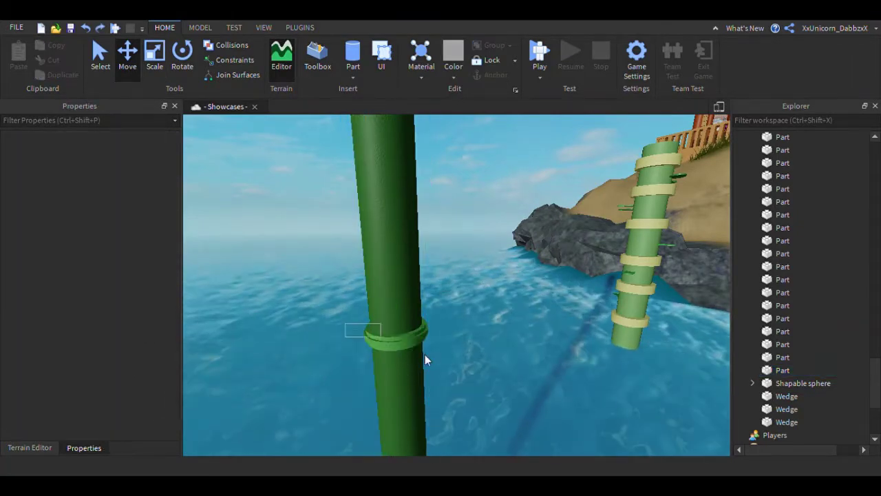
drag(425, 354, 450, 354)
ctrl+click(390, 312)
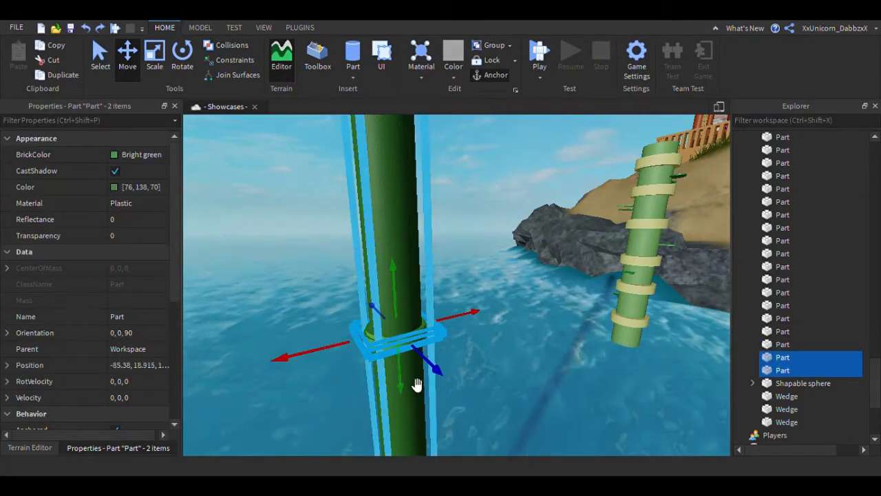
key(ctrl+d)
drag(403, 392, 425, 232)
key(ctrl+d)
scroll(376, 236, down, 4)
key(ctrl+d)
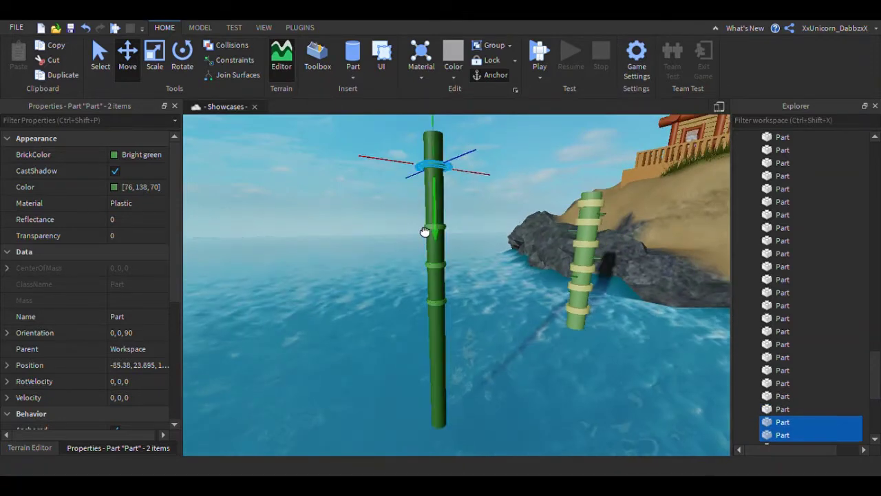
- Place two more copies of the double ring on the lower stalk, at heights of about 16.5 and 13.6
mouse_move(443, 391)
mouse_down()
mouse_move(445, 416)
mouse_move(446, 403)
mouse_up()
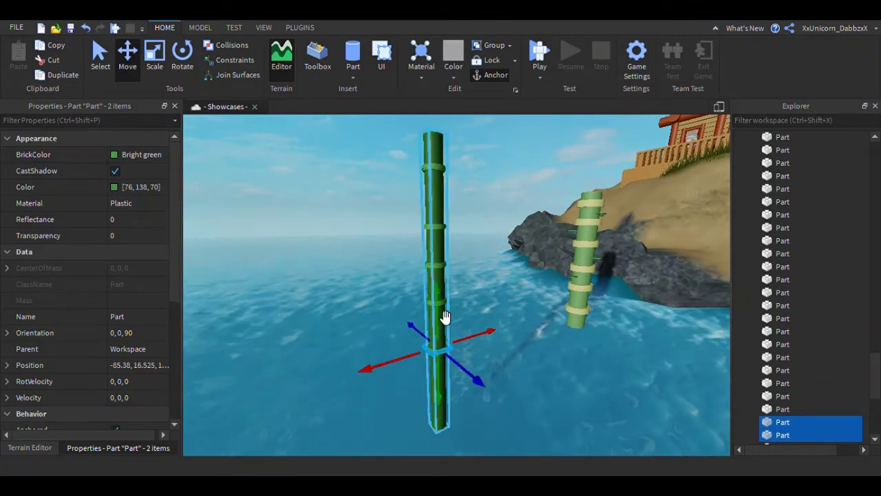
drag(444, 317, 452, 387)
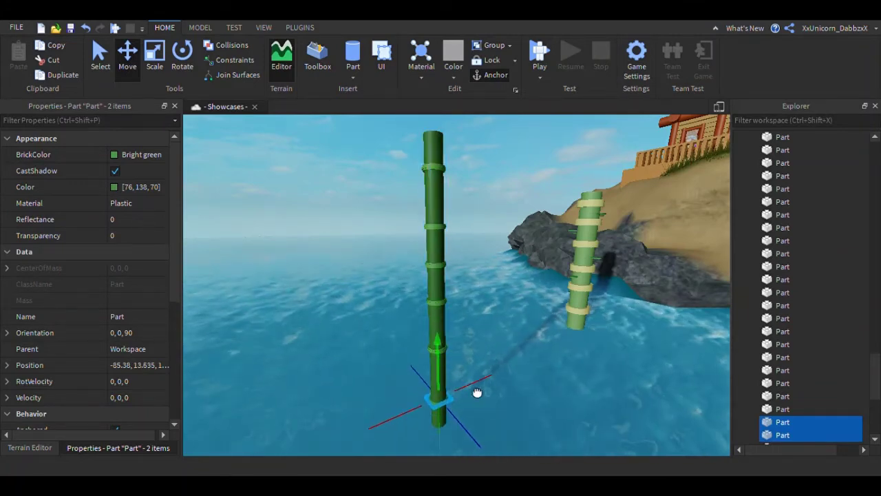
click(522, 390)
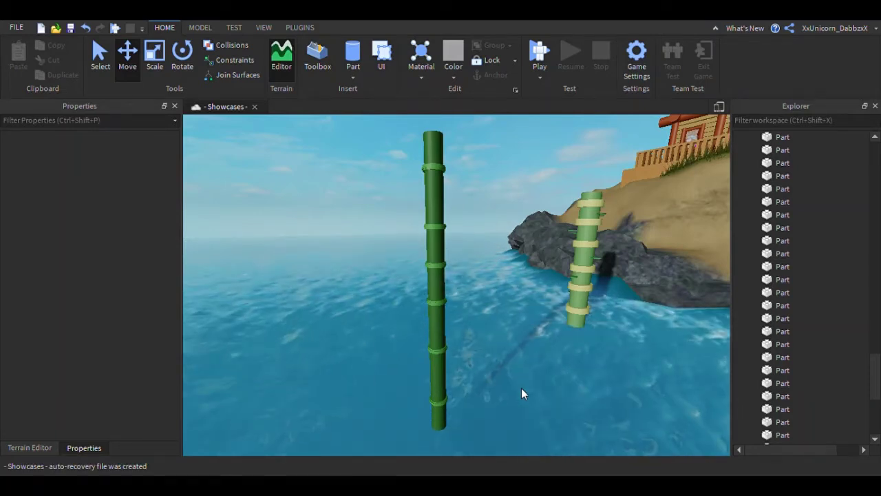
- Ungroup the existing bamboo model beside the new stalk into its individual parts
key(w)
key(e)
key(w)
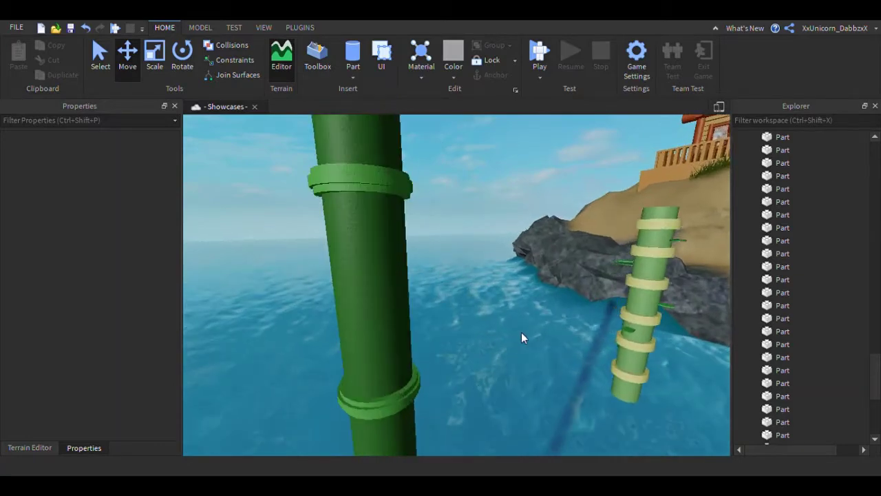
click(635, 343)
key(ctrl+u)
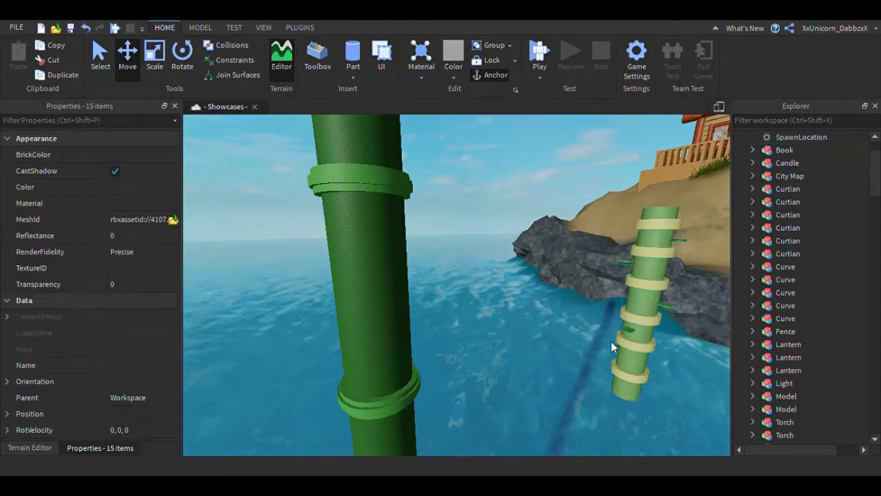
- Take one small green leaf cylinder from the existing bamboo and place it against the new stalk at a height of about 22.9
click(629, 331)
click(108, 61)
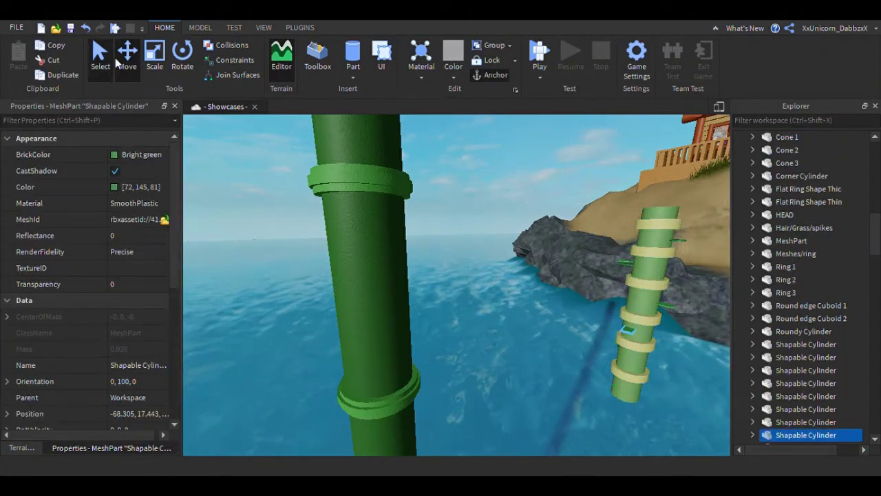
drag(508, 418, 379, 356)
- Inspect the HEAD mesh and the white Shapable Cylinder among the sample shapes above the island
right_drag(455, 371, 466, 352)
key(w)
key(q)
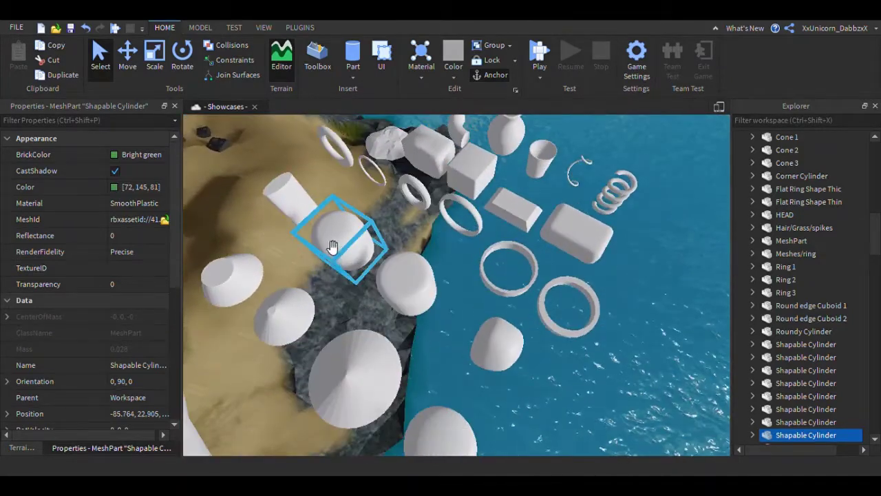
click(337, 253)
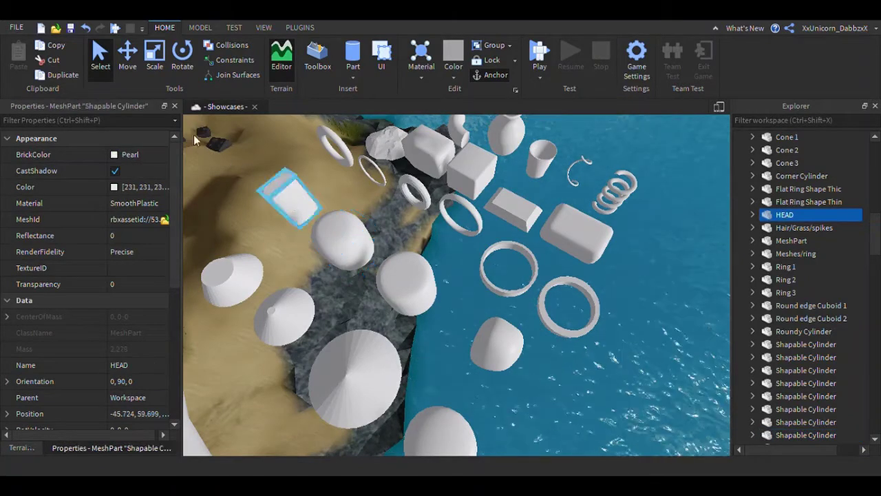
click(290, 199)
right_drag(496, 335, 515, 396)
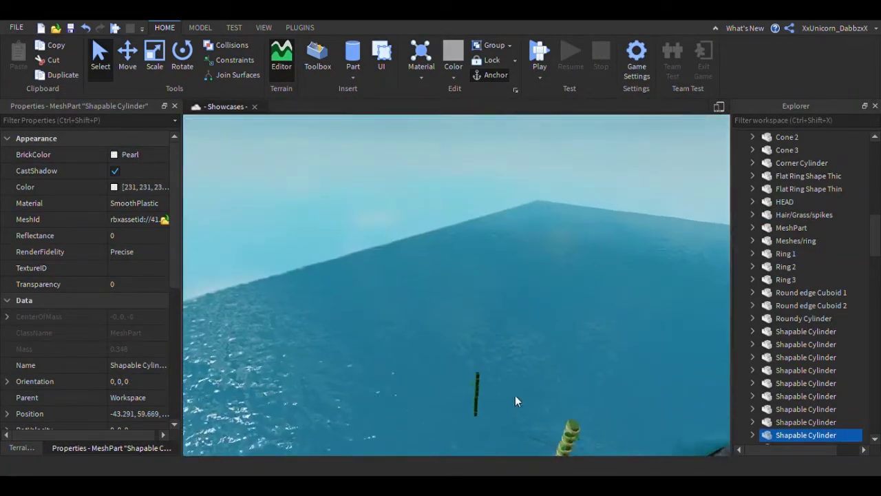
- Select the leaf cylinder on the new stalk and rotate it to an orientation of 0, 145, 0
click(501, 332)
key(q)
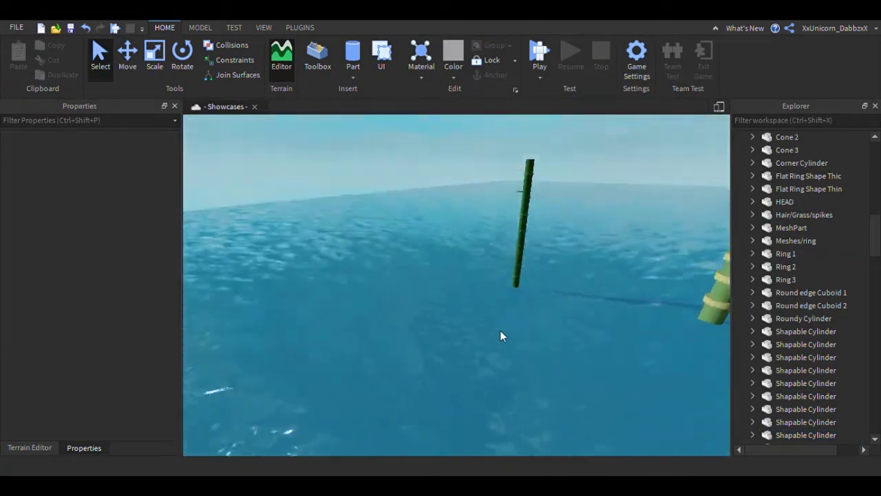
key(e)
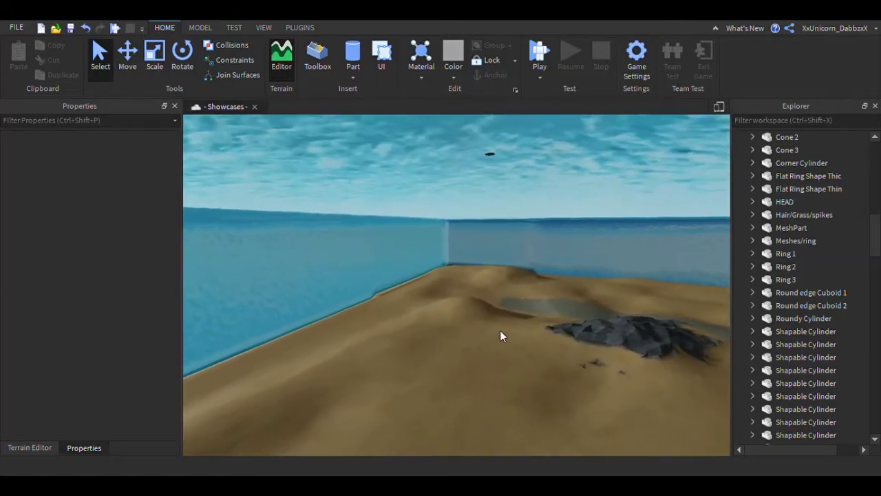
key(w)
right_drag(501, 332, 504, 369)
key(e)
key(w)
click(503, 444)
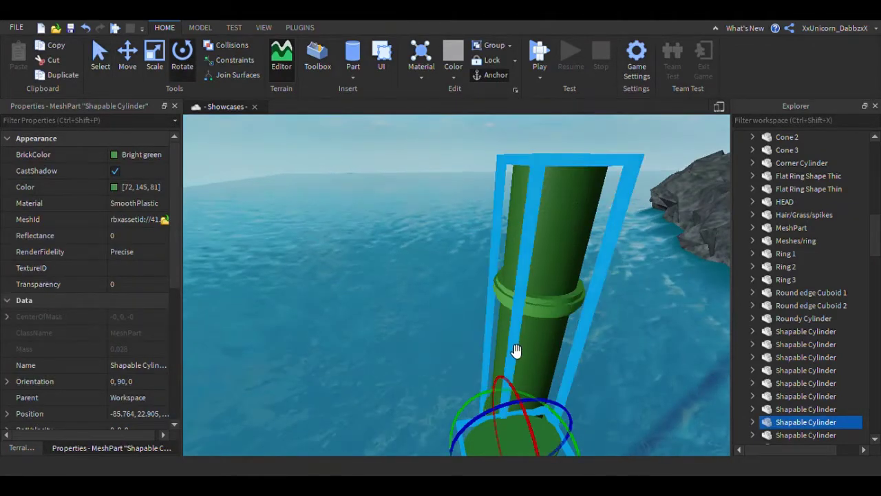
right_drag(475, 340, 464, 386)
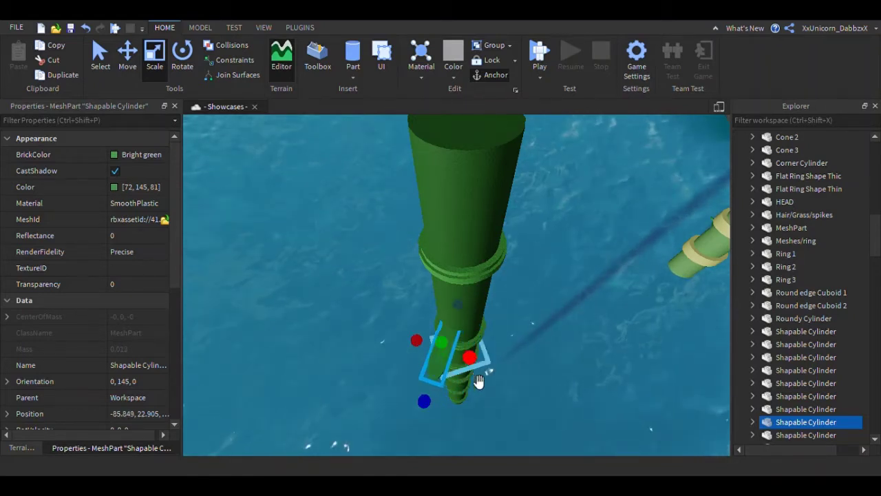
- Scale the leaf narrower and shorter so it forms a slim blade extending from the stalk
click(497, 390)
click(437, 378)
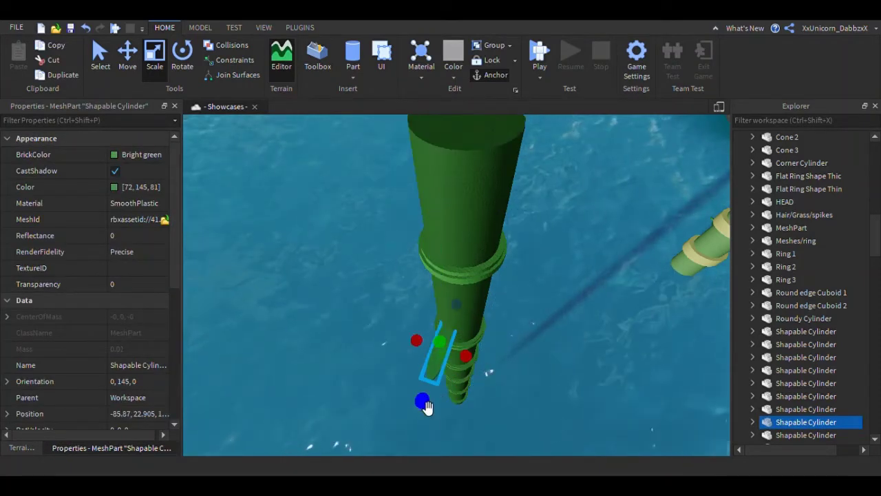
click(378, 394)
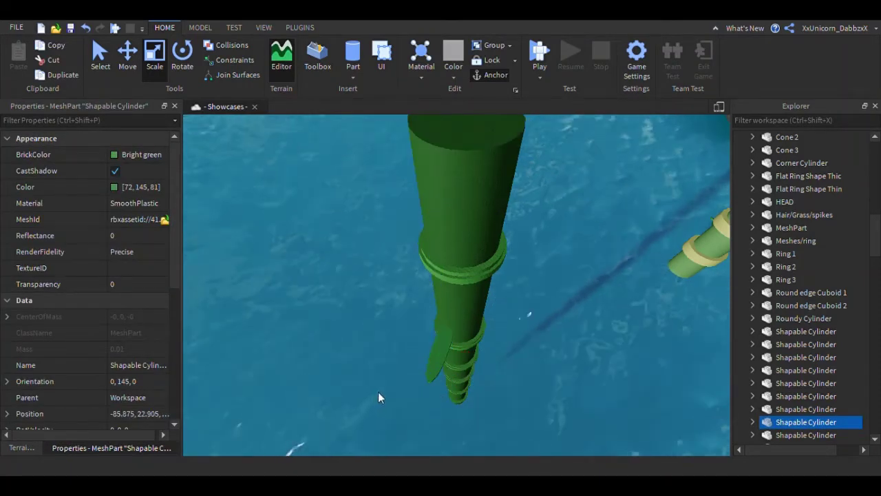
click(436, 387)
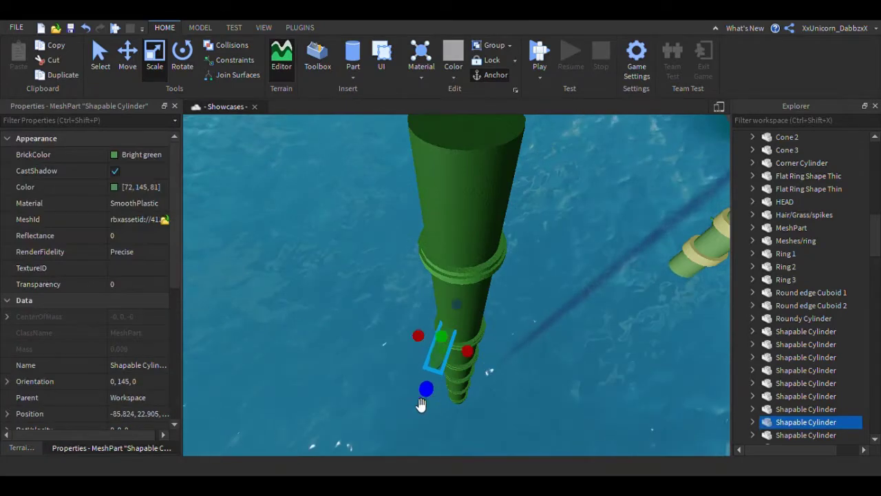
click(419, 416)
- Change the leaf's color to a brighter green, RGB 83, 167, 93
right_drag(531, 397, 525, 393)
click(524, 275)
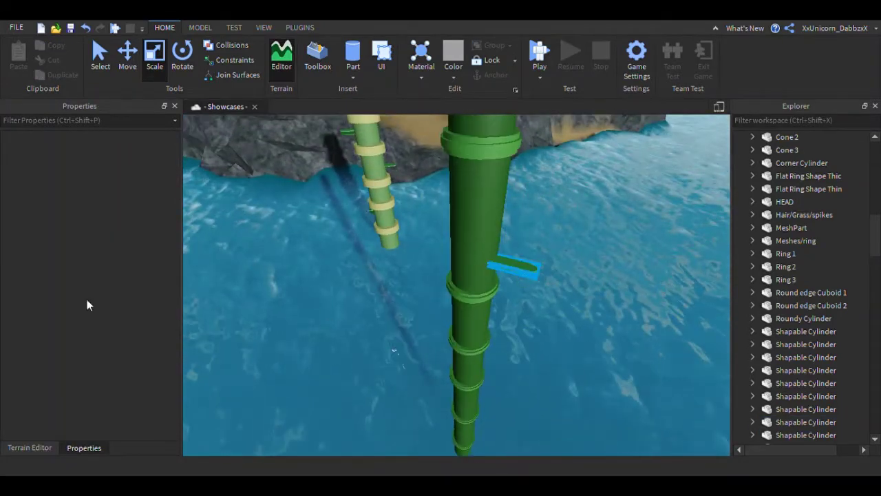
click(114, 189)
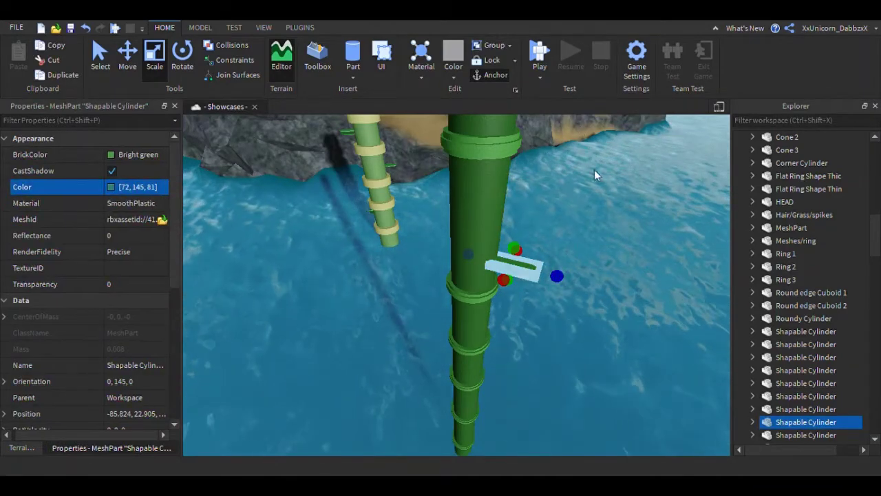
drag(591, 192, 580, 177)
click(515, 368)
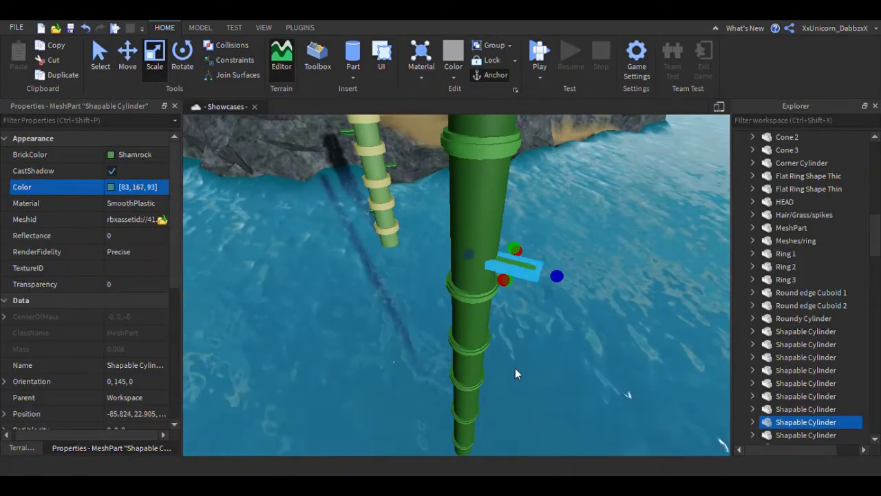
- Duplicate the green leaf and place the copy slightly higher on the opposite side of the stalk, at orientation 0, -180, 0
click(105, 64)
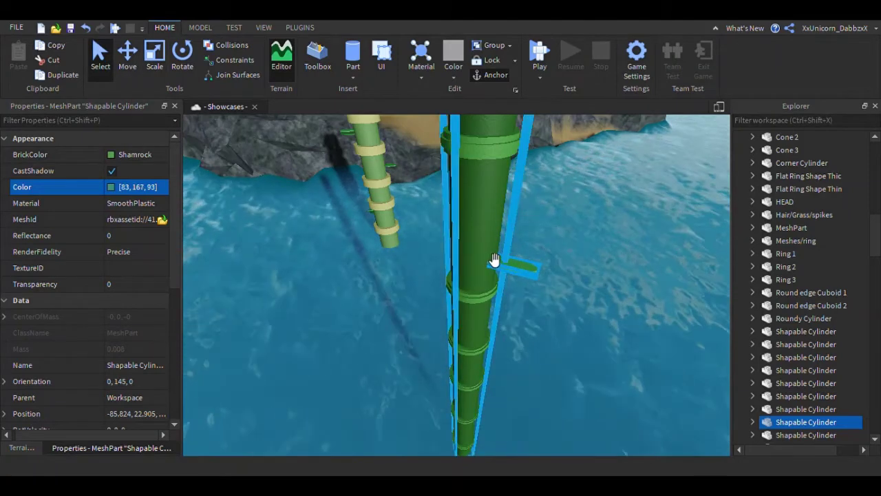
key(ctrl+d)
drag(528, 273, 513, 234)
click(128, 63)
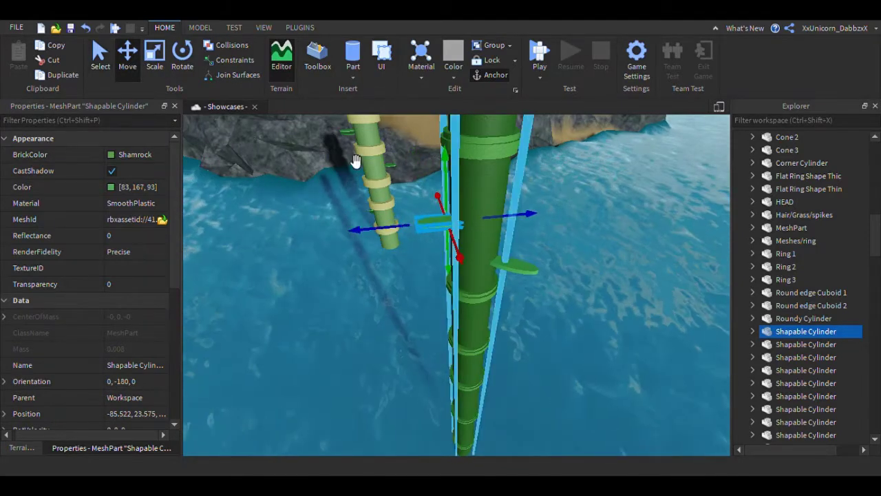
- Duplicate the leaf again, rotate the copy to orientation 0, 95, 0, and lower it beside the first leaf
key(ctrl+1)
drag(433, 230, 476, 250)
click(182, 55)
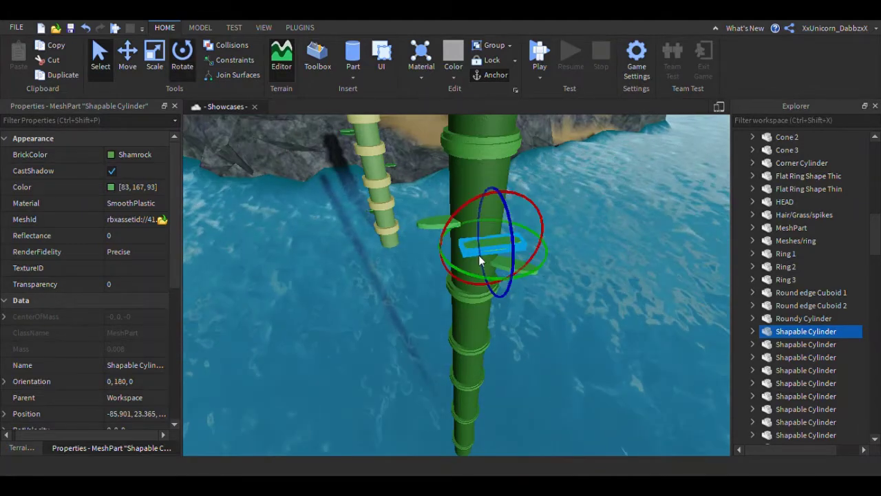
drag(531, 286, 475, 310)
key(ctrl+2)
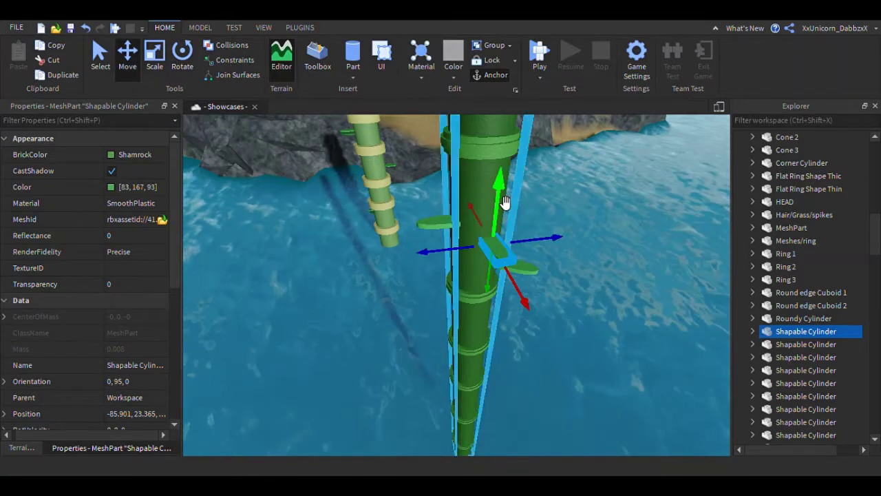
drag(505, 204, 504, 224)
click(580, 317)
- Scale the three leaves on the stalk slightly thinner
key(d)
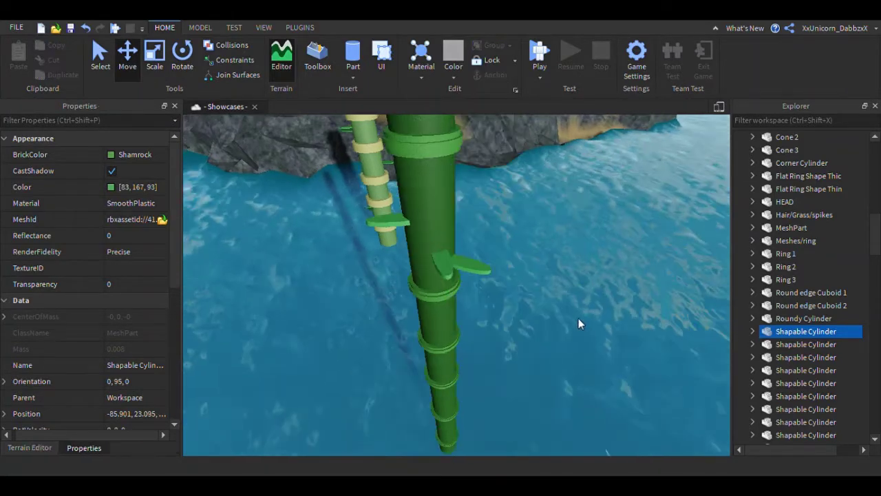
right_drag(578, 319, 579, 319)
click(297, 258)
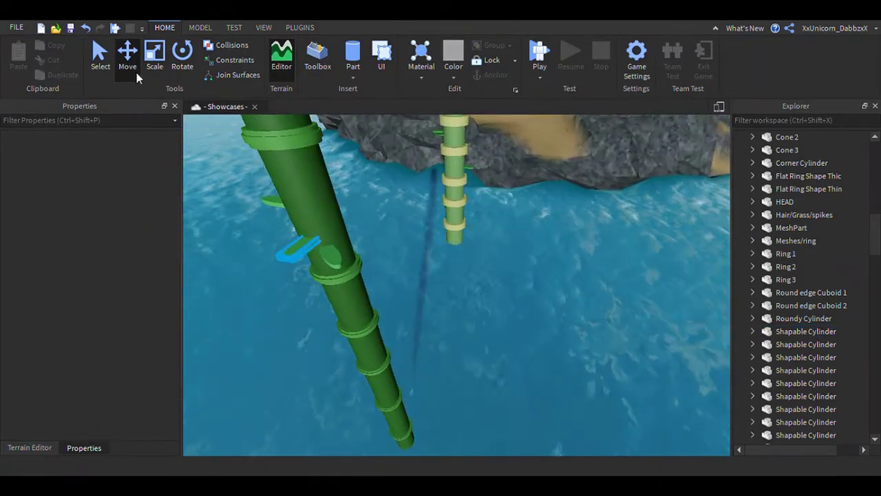
click(159, 63)
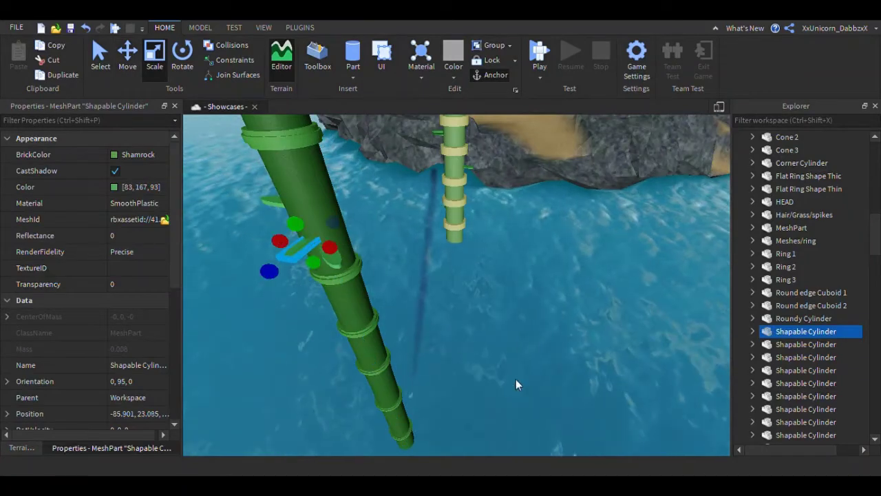
click(516, 382)
click(334, 253)
click(336, 243)
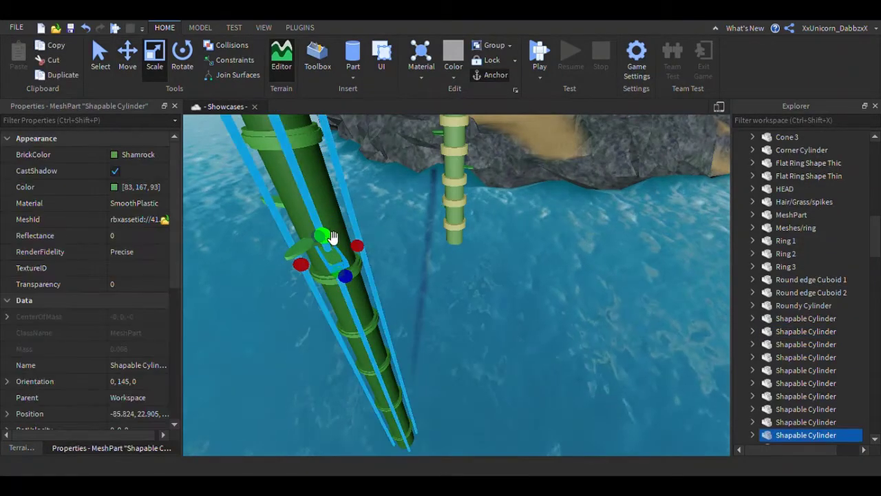
click(280, 211)
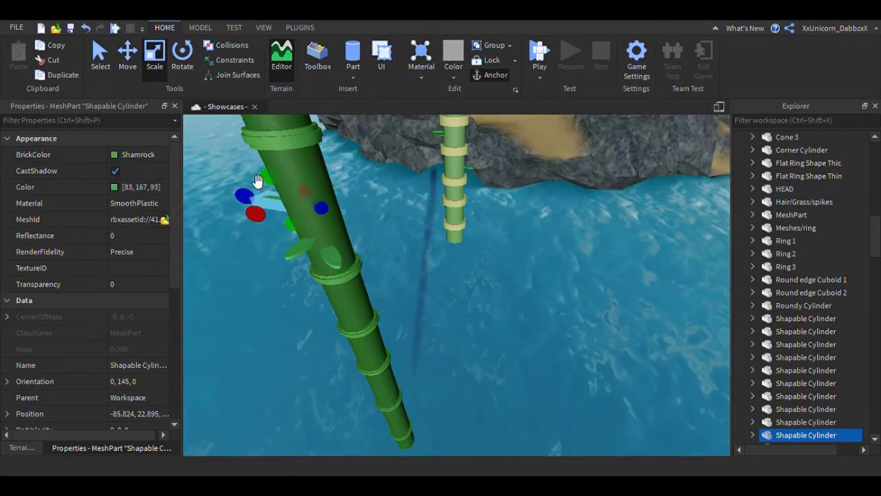
click(304, 329)
- Scale the leaf oriented at 0, 95, 0 wider so it forms a broader blade
right_drag(305, 328, 303, 346)
key(w)
key(s)
key(a)
click(480, 281)
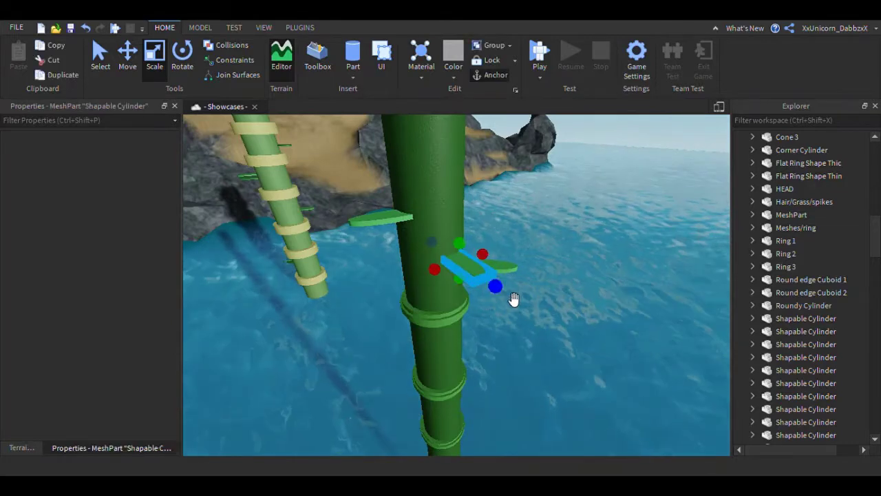
drag(435, 274, 408, 286)
click(503, 331)
- Duplicate the higher leaf and place the copy on the bare side of the stalk, just above the ring
key(d)
right_drag(503, 331, 517, 330)
key(a)
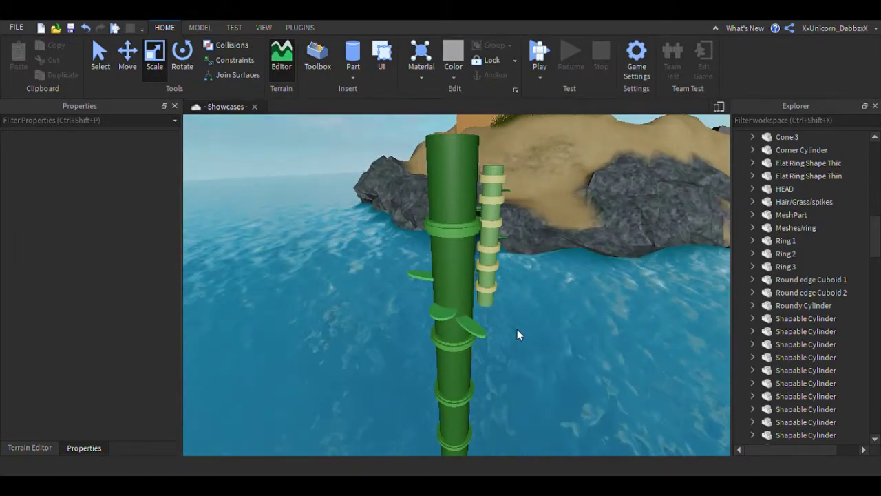
key(a)
right_drag(452, 379, 461, 385)
key(a)
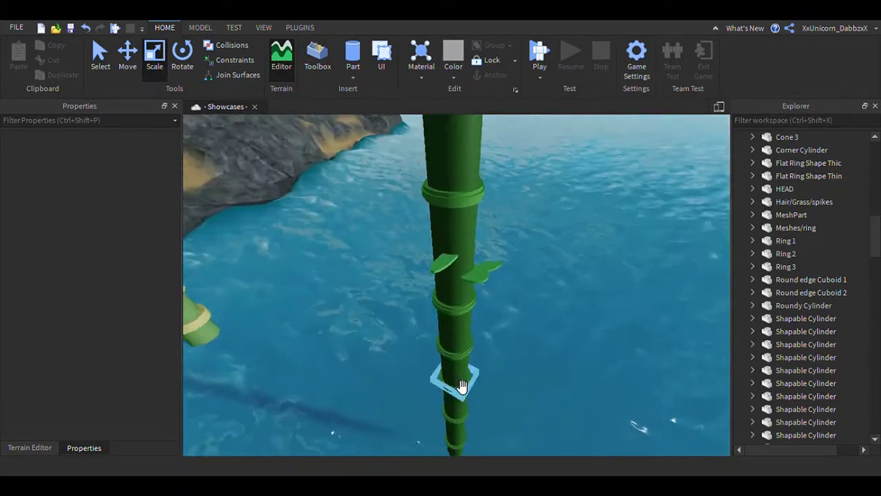
click(446, 272)
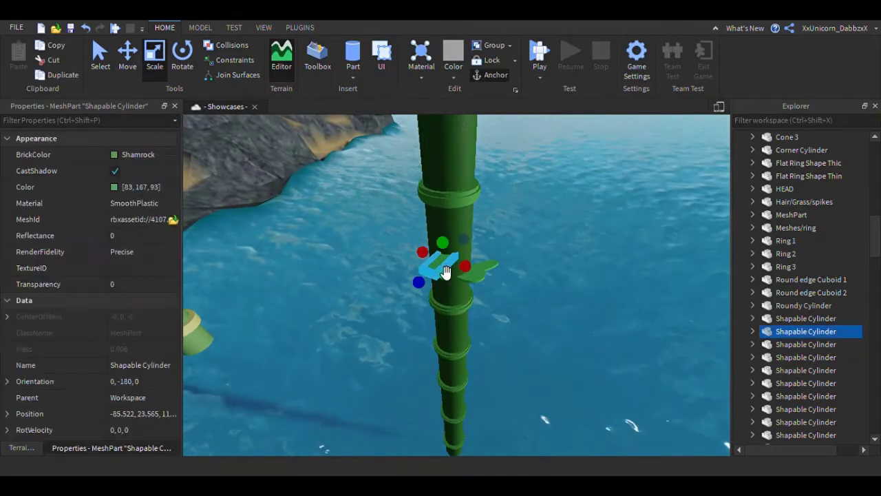
click(154, 65)
key(ctrl+d)
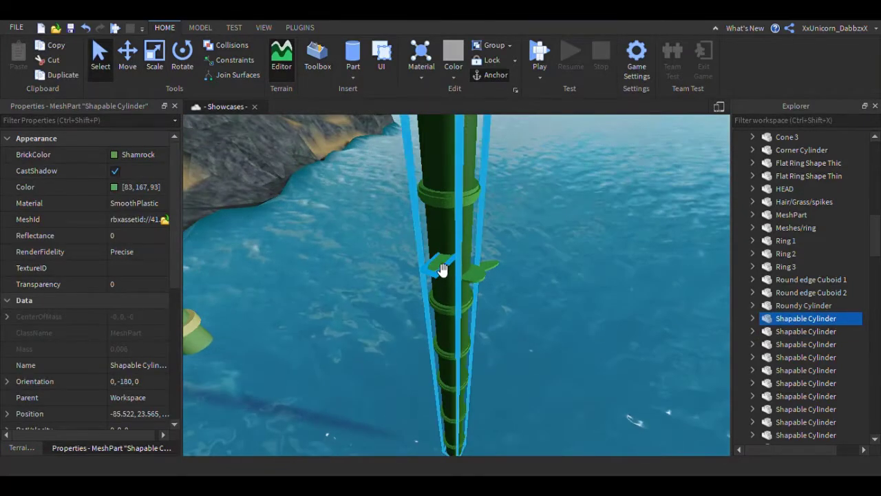
right_drag(518, 290, 516, 290)
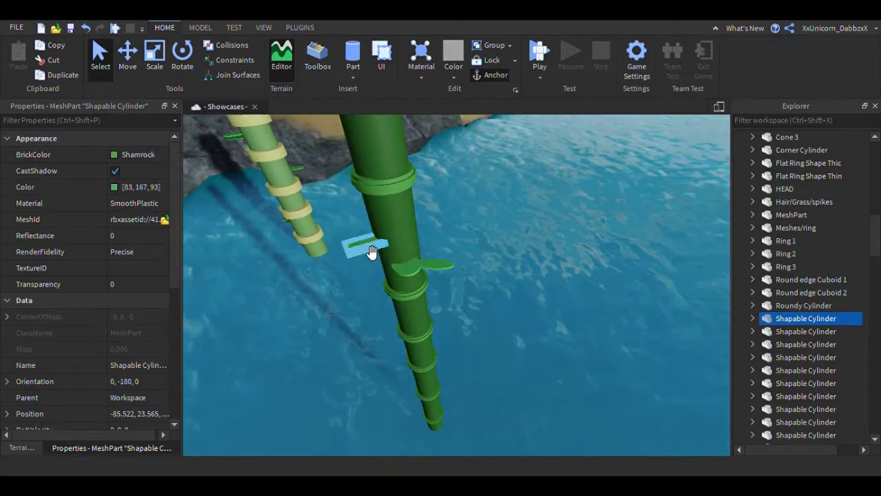
right_drag(379, 253, 375, 252)
drag(454, 337, 456, 363)
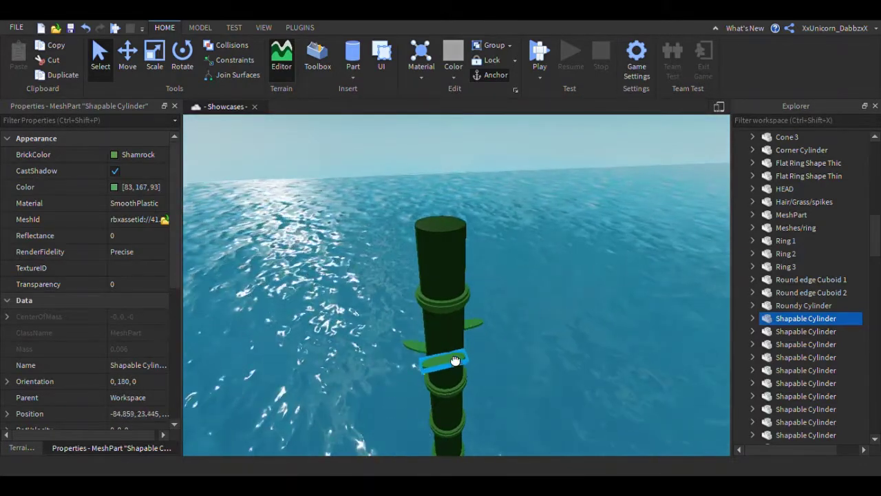
- Rotate the new leaf to an orientation of 0, -120, 0 and scale it slightly wider
click(182, 58)
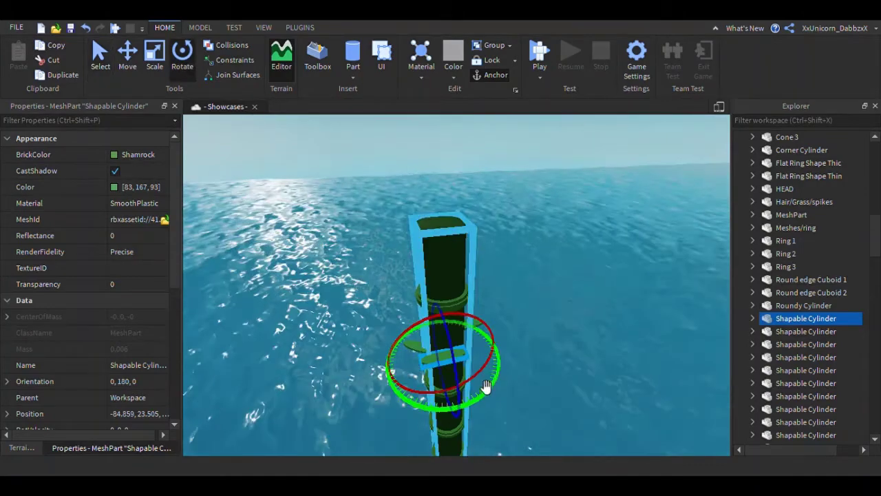
drag(493, 397, 496, 356)
click(150, 60)
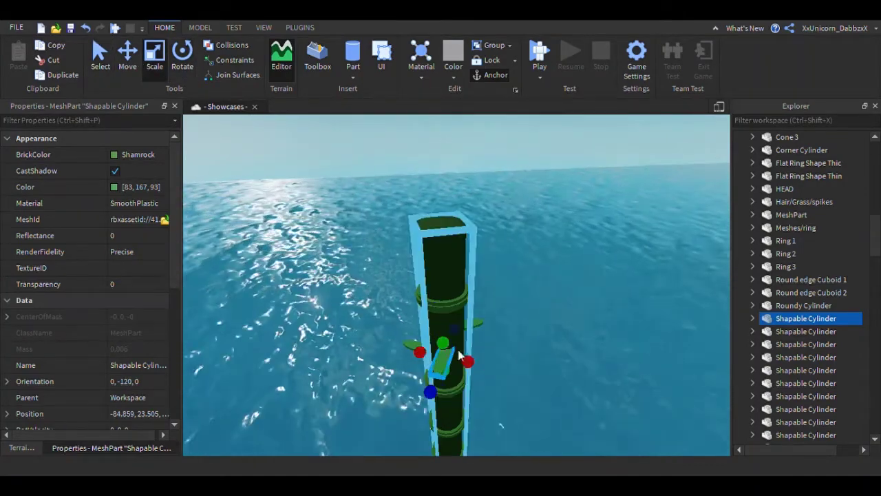
drag(480, 371, 479, 369)
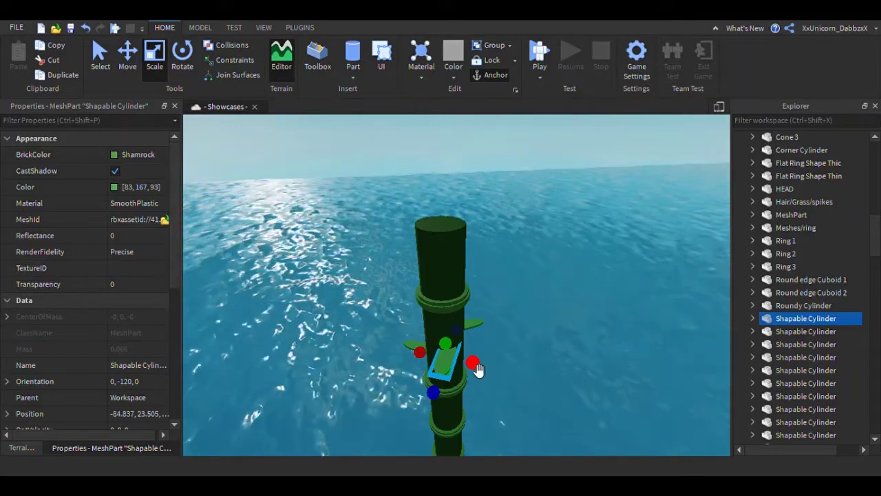
- Duplicate all four leaves together and move the copies down the stalk, below the next ring
right_drag(463, 355, 467, 353)
key(a)
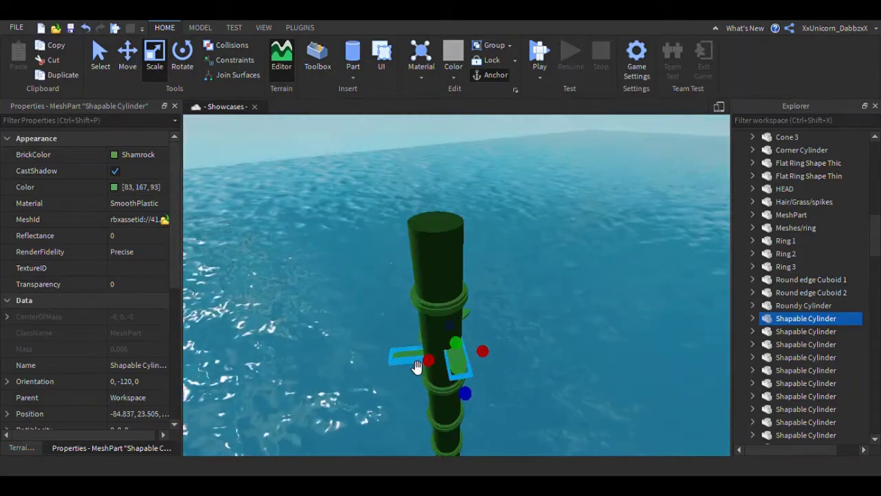
ctrl+click(414, 362)
right_drag(414, 358, 412, 357)
scroll(515, 289, up, 3)
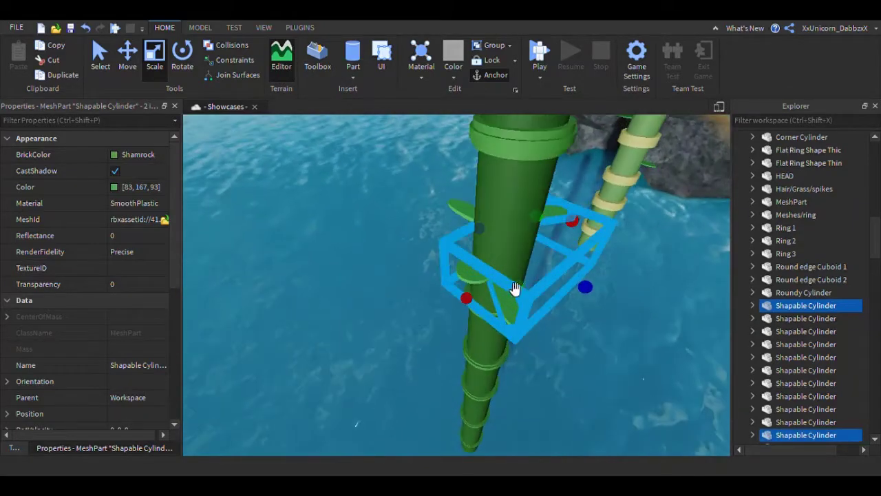
ctrl+click(474, 282)
ctrl+click(469, 215)
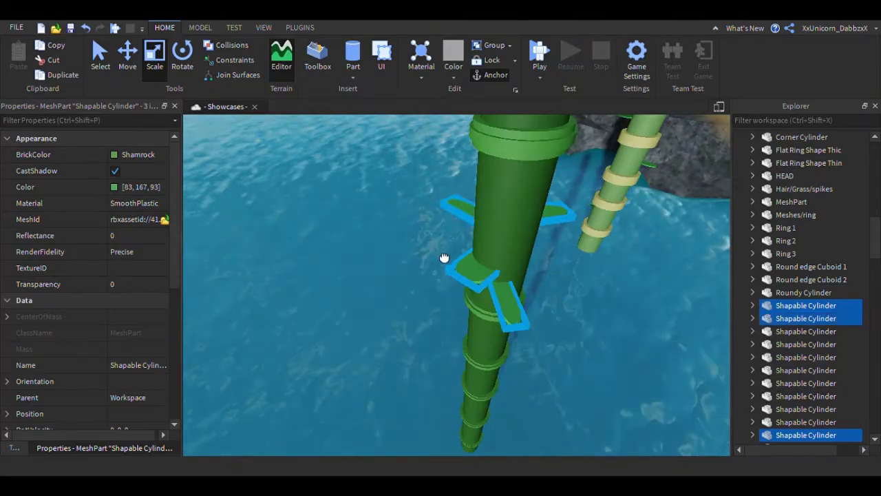
right_drag(445, 258, 485, 252)
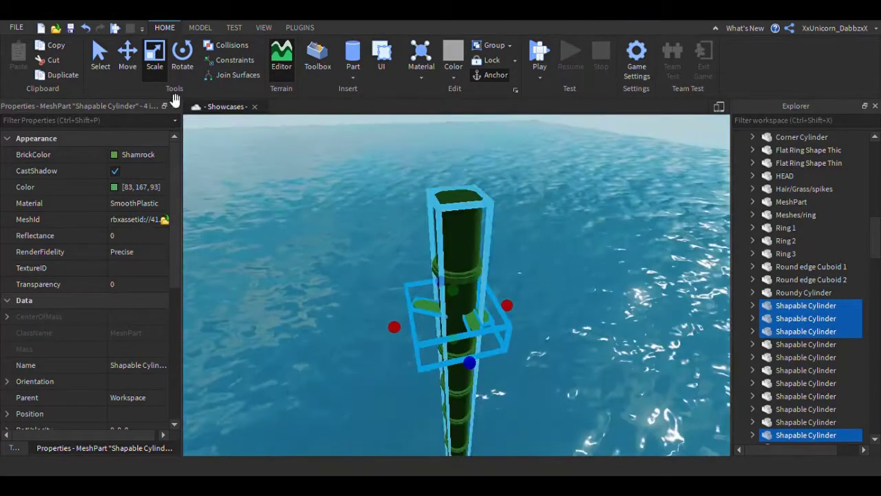
click(128, 66)
key(ctrl+d)
drag(459, 281, 472, 356)
- Rotate the copied leaf set around the stalk and delete one of its leaves
key(ctrl+4)
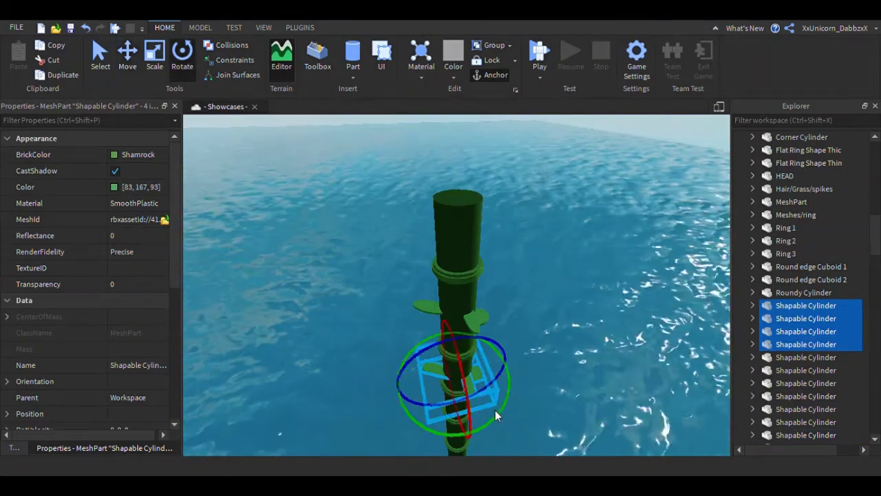
drag(504, 417, 521, 379)
click(521, 380)
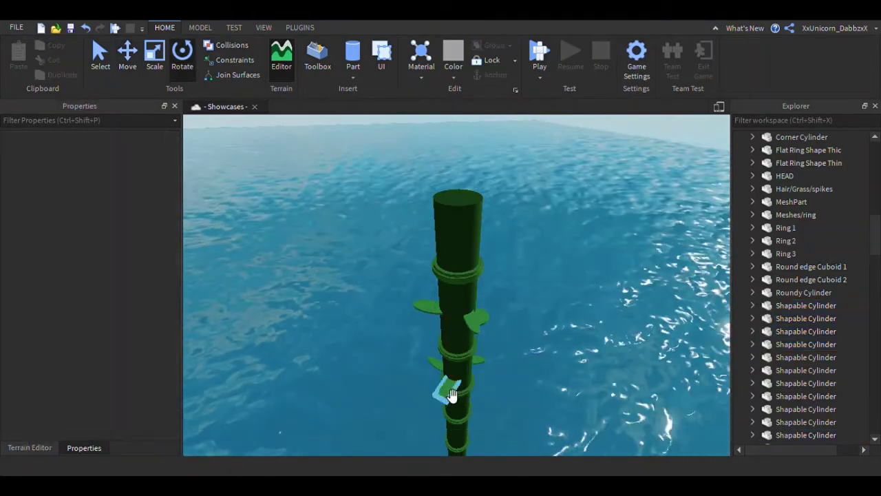
click(452, 396)
key(Delete)
- Duplicate two adjacent leaves of the lower set and move the copies further down the stalk, just above a lower ring
scroll(466, 372, down, 3)
right_drag(467, 371, 460, 367)
key(w)
key(a)
key(d)
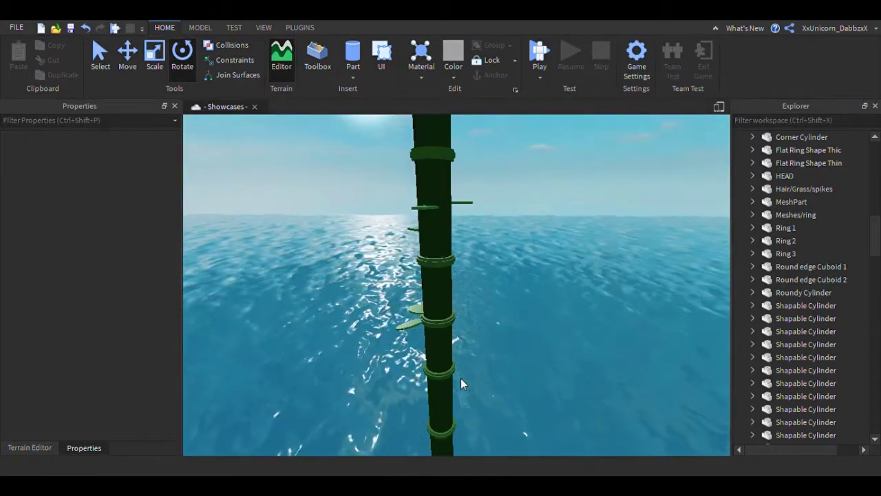
click(418, 318)
ctrl+click(407, 330)
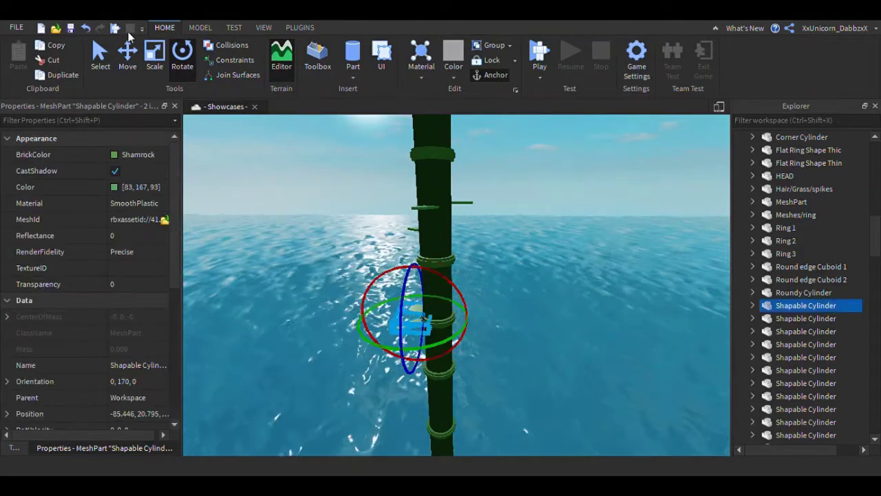
click(129, 57)
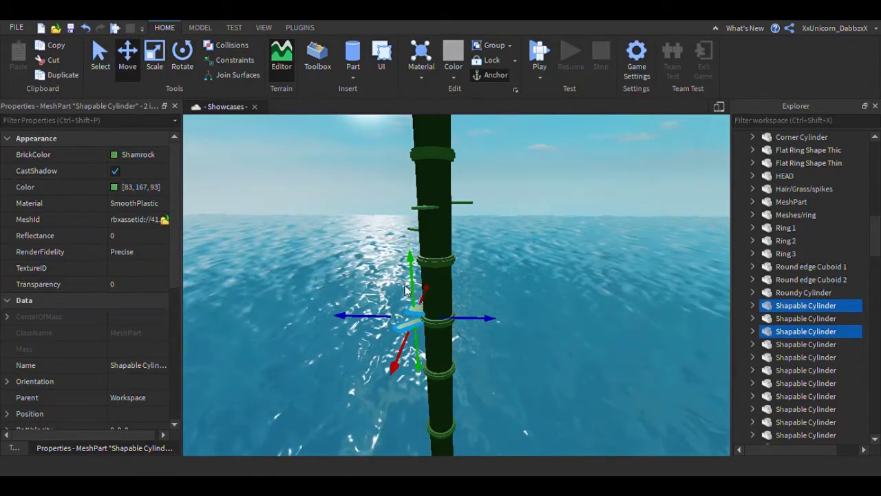
key(ctrl+d)
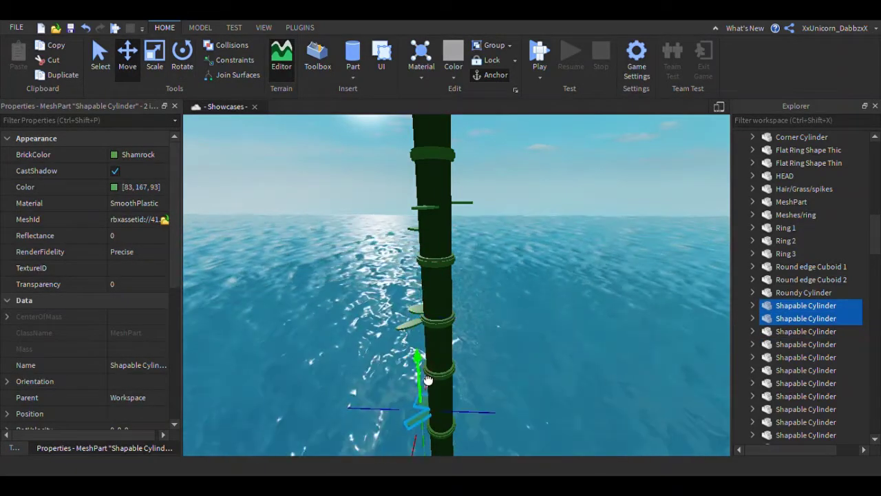
- Rotate the two lowest leaves and shift them to the other side of the stalk so they touch it
click(180, 54)
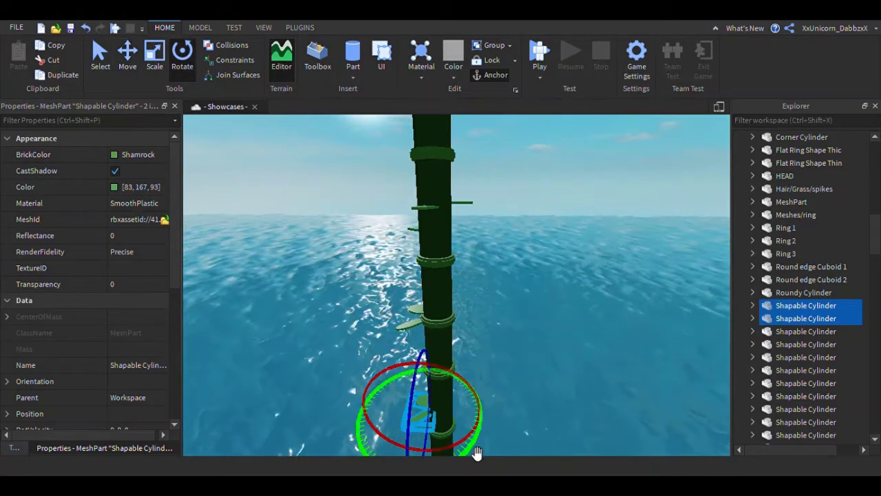
drag(477, 452, 483, 351)
drag(429, 325, 404, 326)
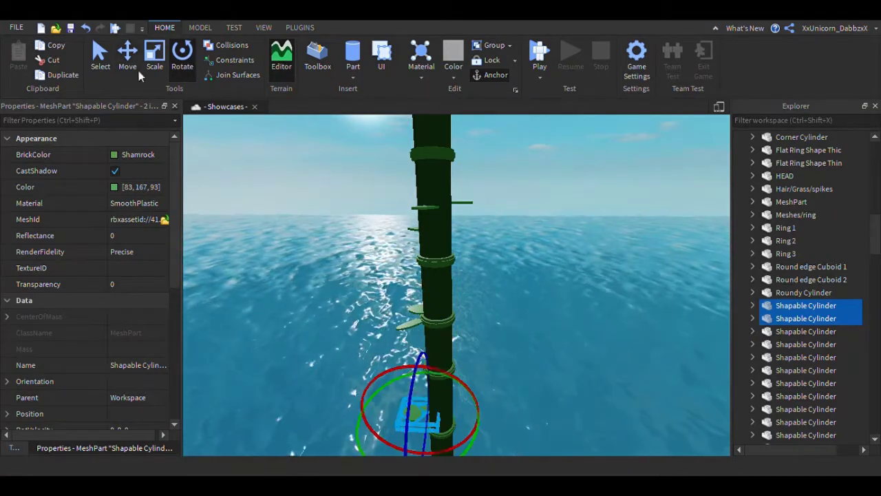
click(131, 62)
drag(474, 418, 504, 436)
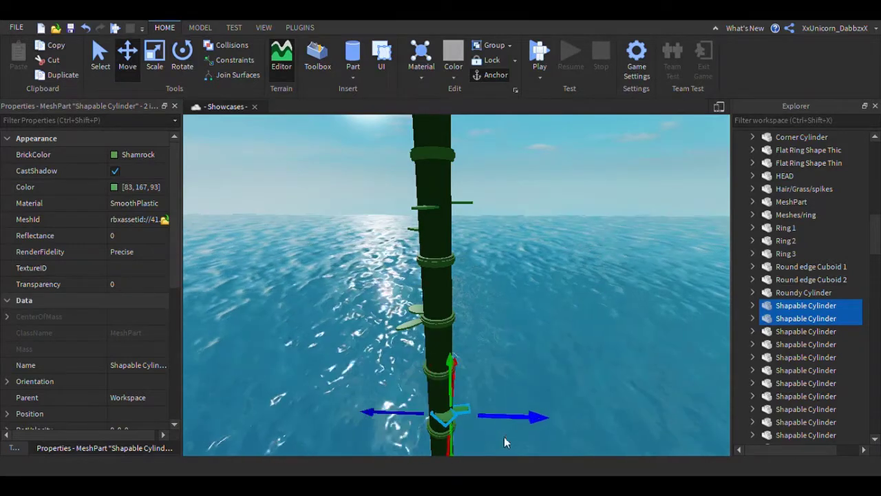
click(558, 392)
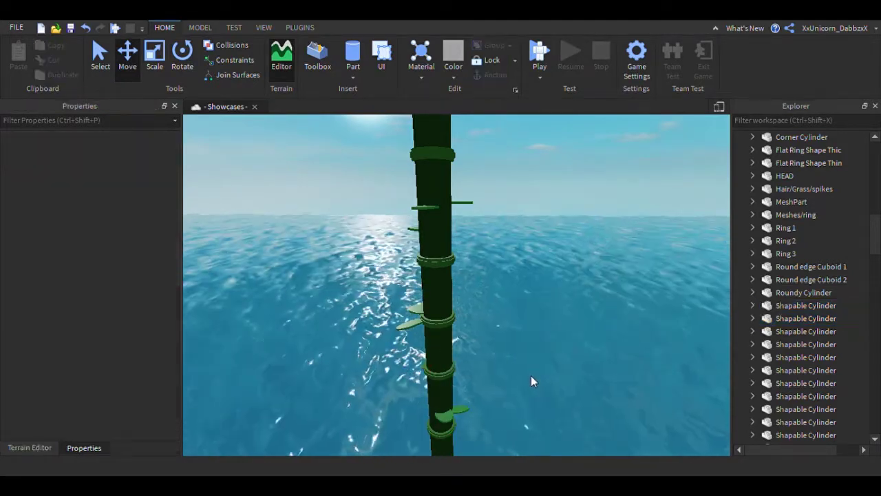
- Duplicate a single leaf twice, placing one copy near the stalk's lower end and the other between the two lowest rings
mouse_move(531, 375)
right_down()
mouse_move(537, 383)
mouse_move(531, 375)
right_up()
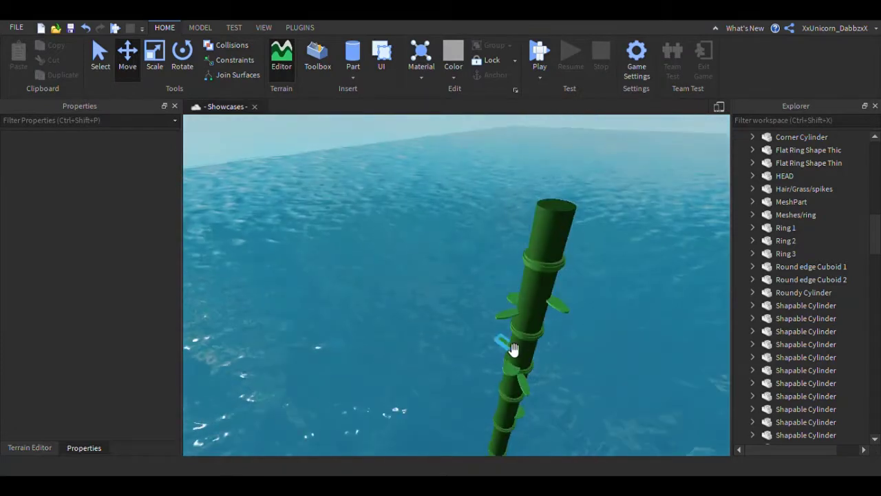
click(513, 381)
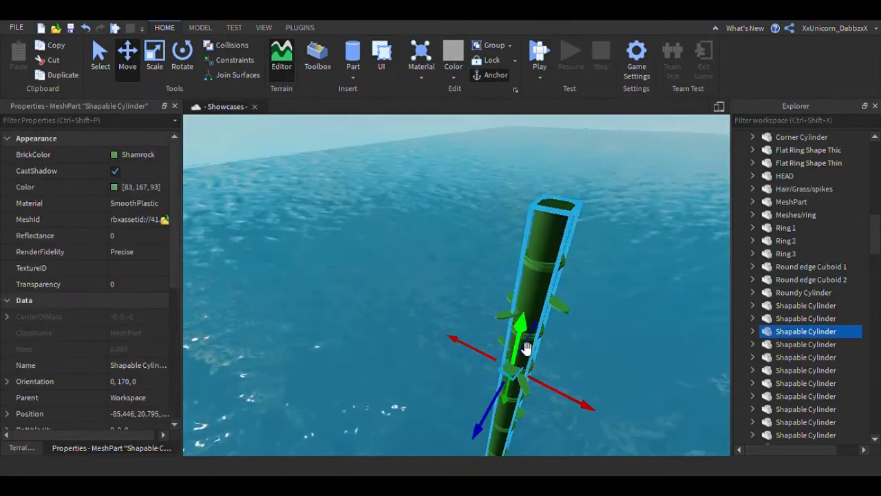
key(ctrl+d)
key(q)
drag(522, 348, 510, 335)
key(ctrl+d)
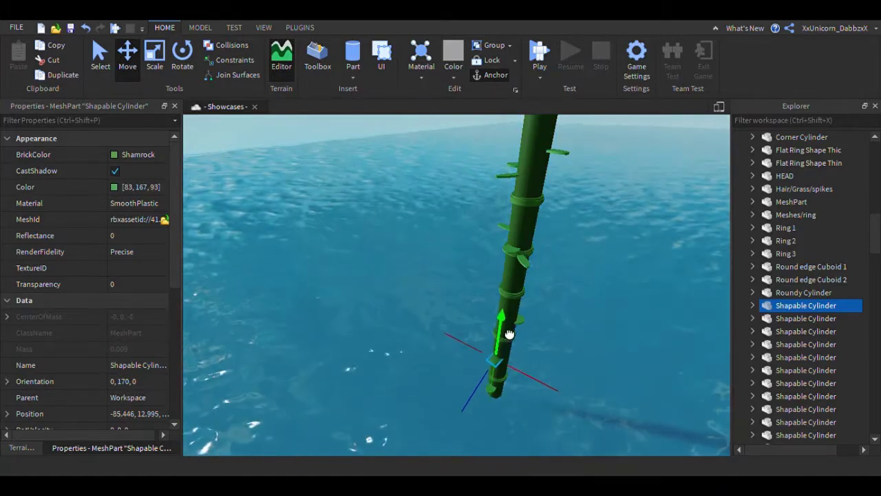
- Enlarge the leaf between the two lowest rings and shift it to the opposite side of the stalk
click(157, 63)
right_drag(515, 350, 517, 356)
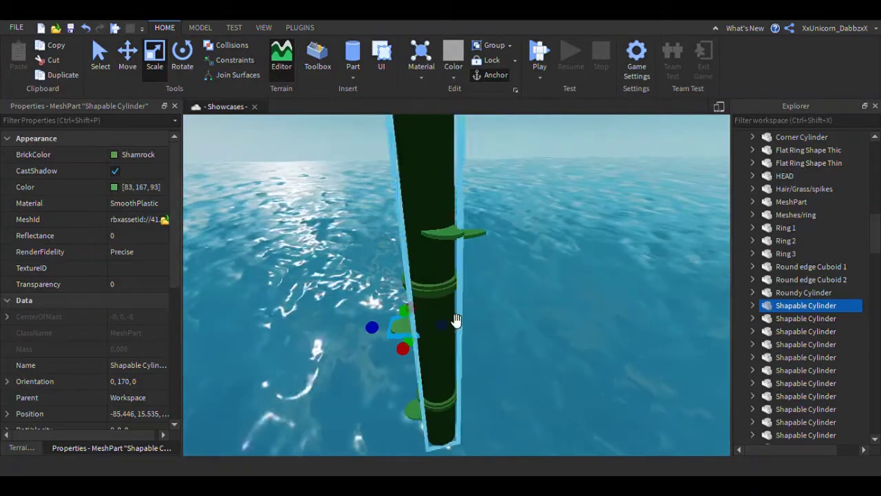
drag(442, 332, 521, 337)
drag(363, 326, 396, 326)
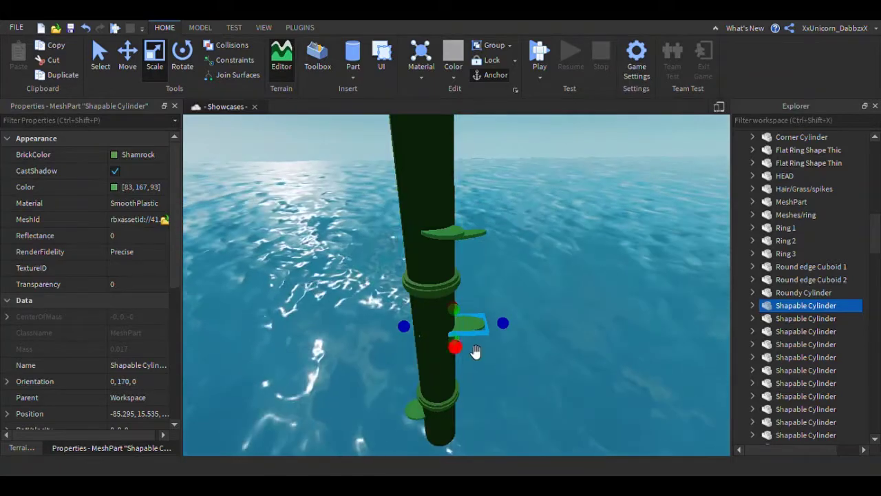
- Rotate the enlarged leaf about the vertical axis so it points in a different direction from the leaves above
key(ctrl+4)
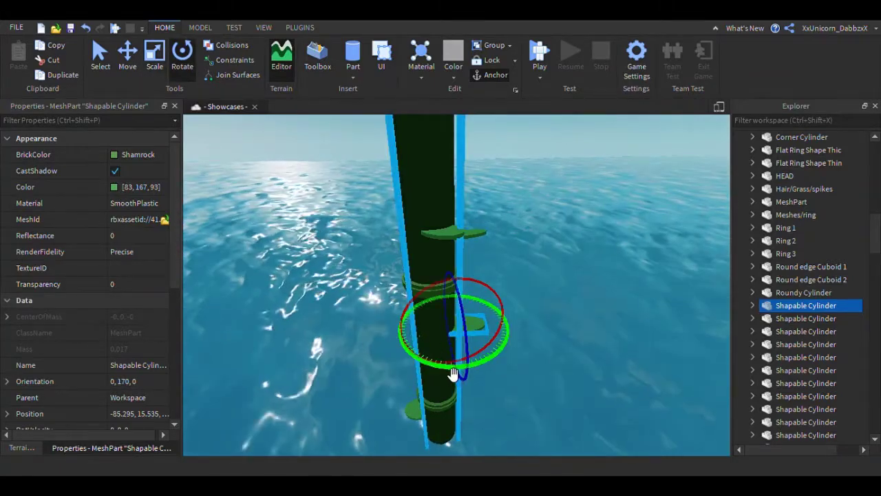
drag(454, 370, 428, 377)
click(557, 391)
key(d)
right_drag(527, 391, 537, 392)
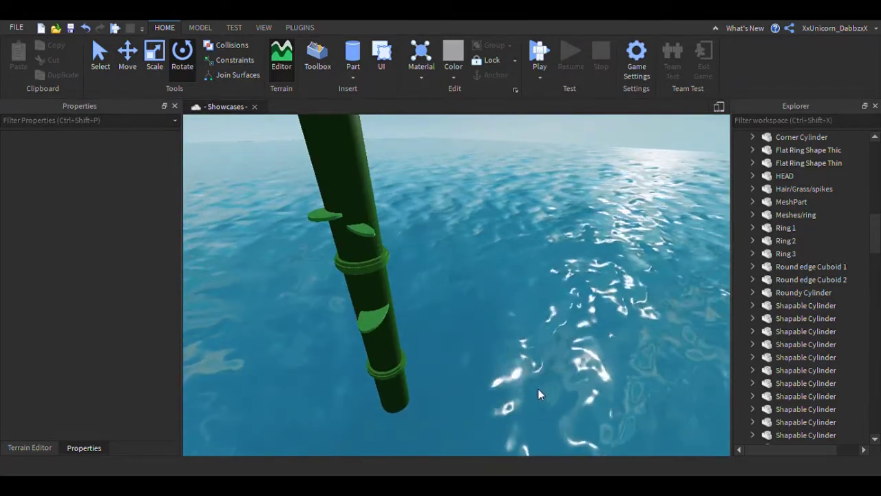
right_drag(507, 339, 506, 339)
key(a)
key(s)
key(w)
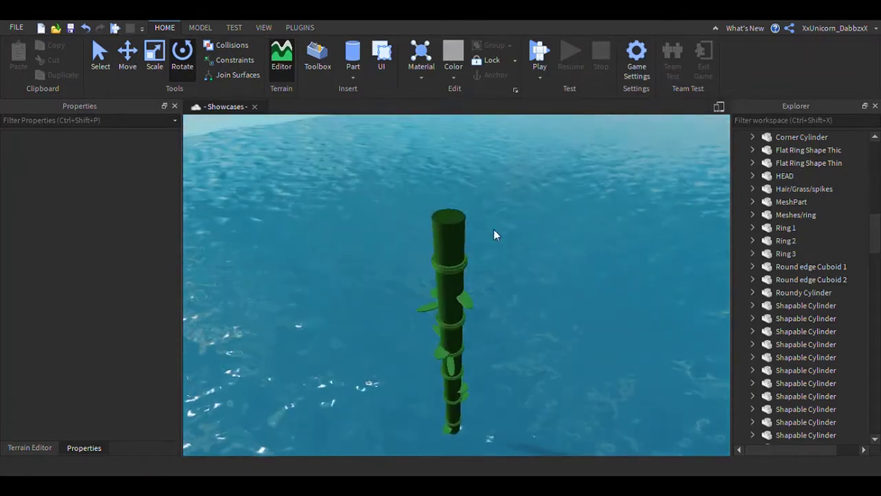
- Make a thin, short copy of the main stalk cylinder protruding slightly from its top, coloured 136, 148, 73
click(462, 237)
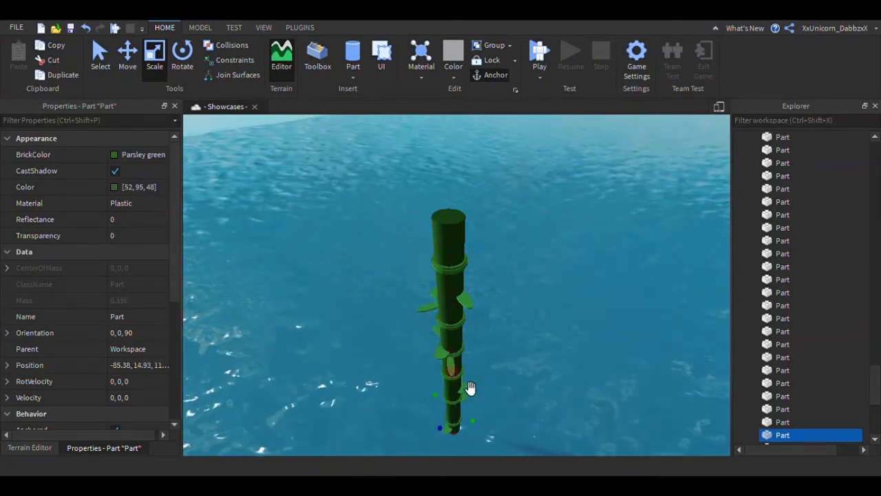
drag(462, 381, 467, 199)
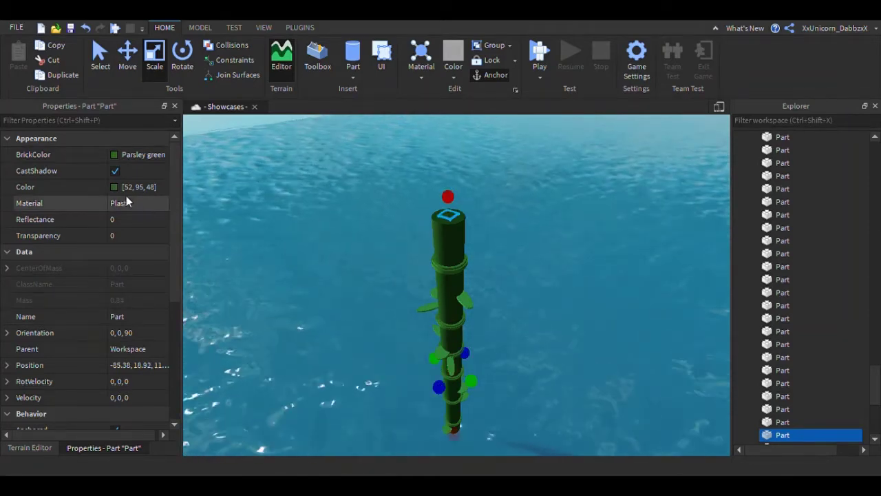
click(552, 196)
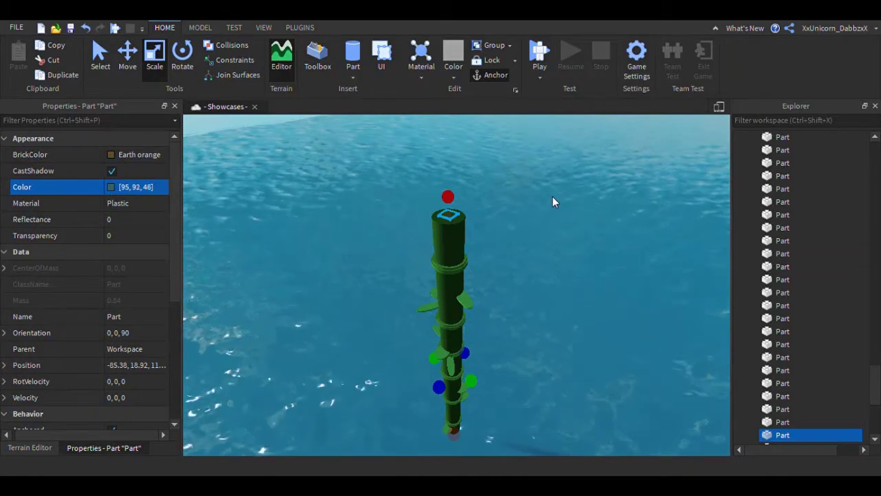
drag(592, 210, 589, 201)
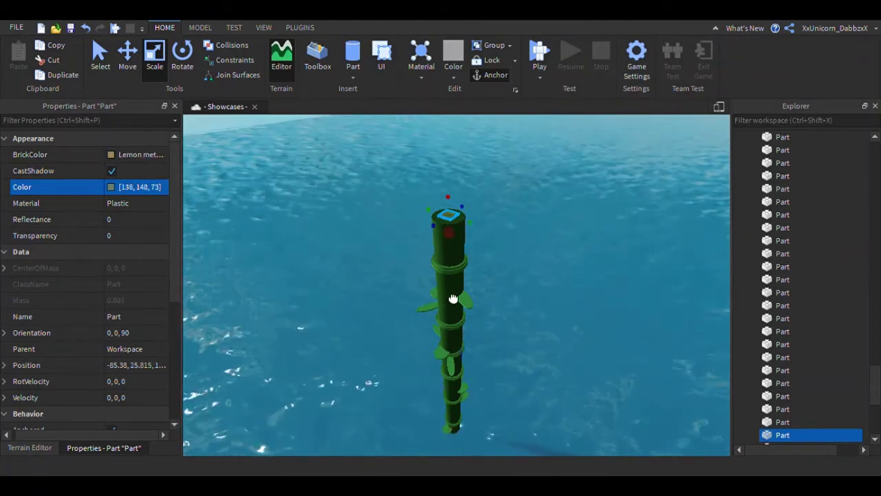
click(539, 288)
- Widen the yellowish core disc on top of the stalk, keeping a dark green rim around it
right_drag(539, 288, 542, 290)
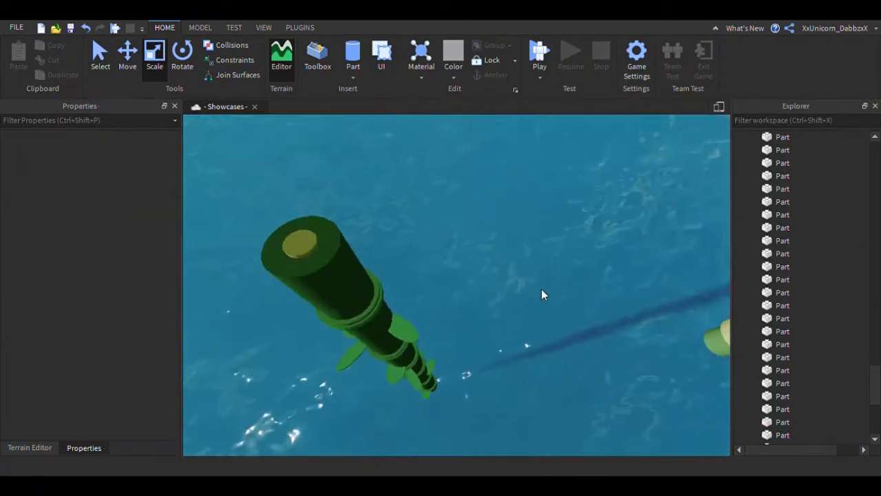
key(a)
click(454, 250)
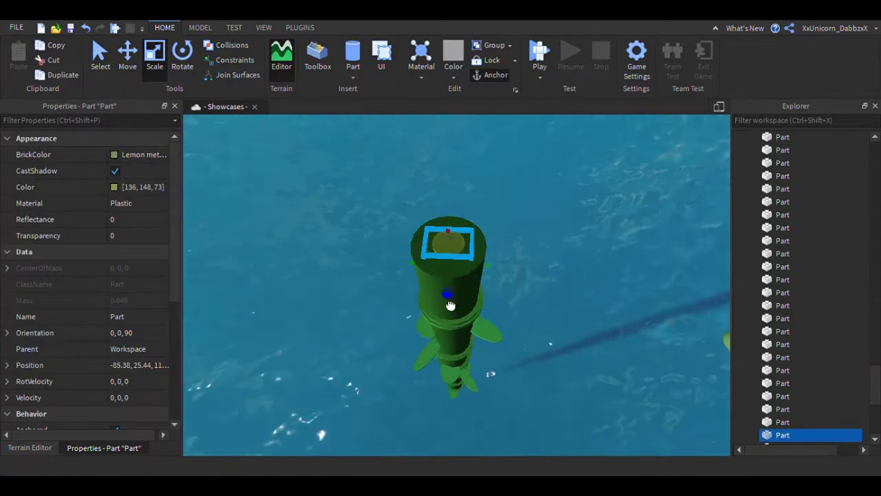
click(579, 289)
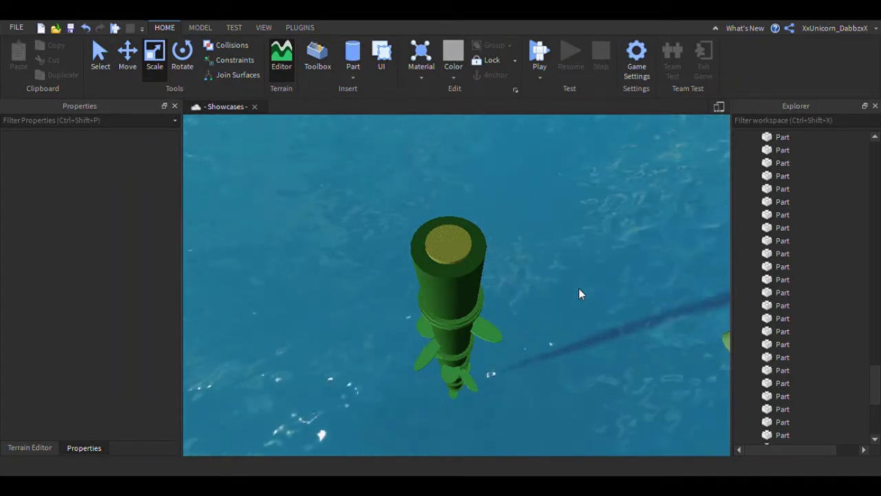
- Reduce the height of the yellowish core disc slightly so it barely protrudes from the stalk's top
scroll(579, 289, down, 3)
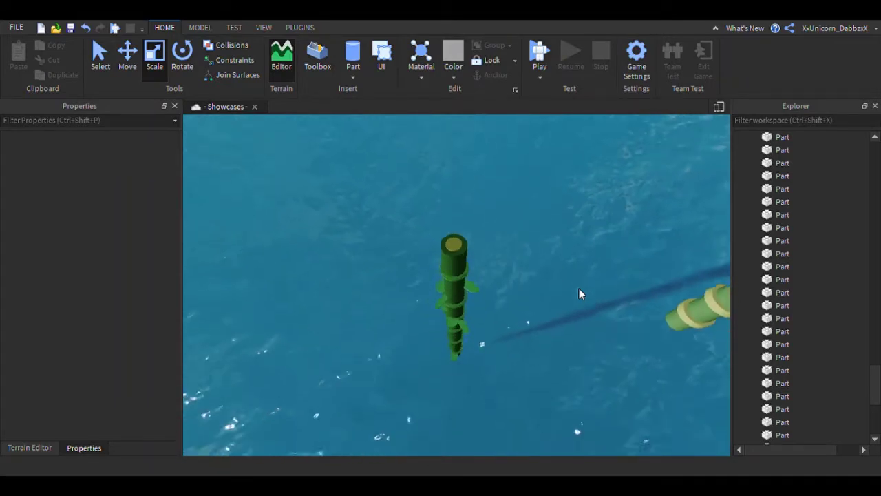
key(q)
right_drag(513, 301, 514, 302)
key(w)
key(a)
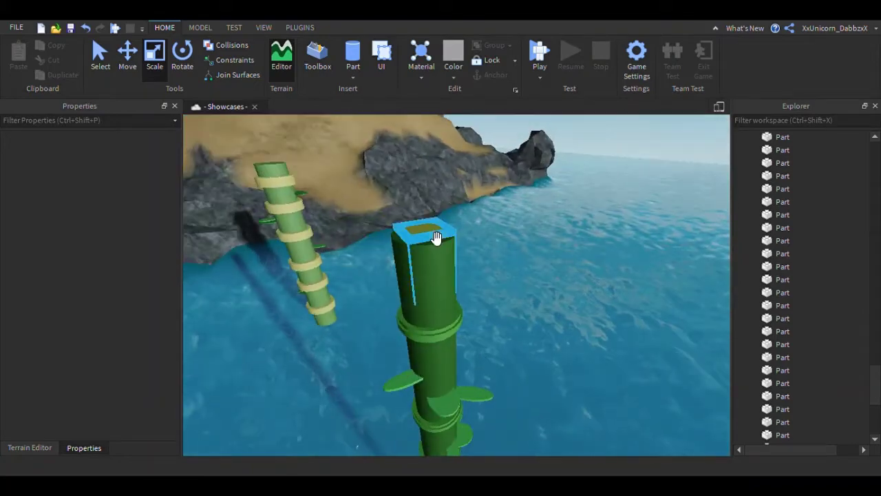
click(436, 239)
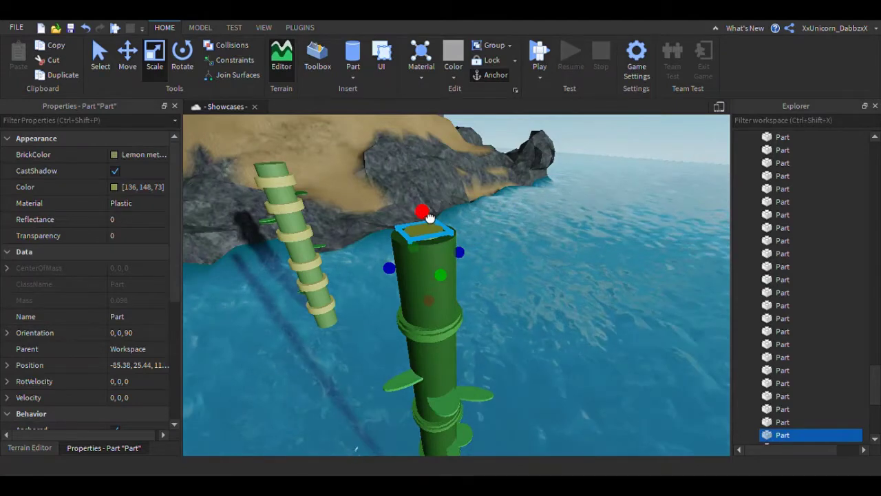
drag(428, 218, 429, 219)
click(510, 250)
- Add a narrower, slightly taller copy of the yellowish disc at the centre of the stalk's top
key(a)
right_drag(509, 250, 521, 261)
click(501, 196)
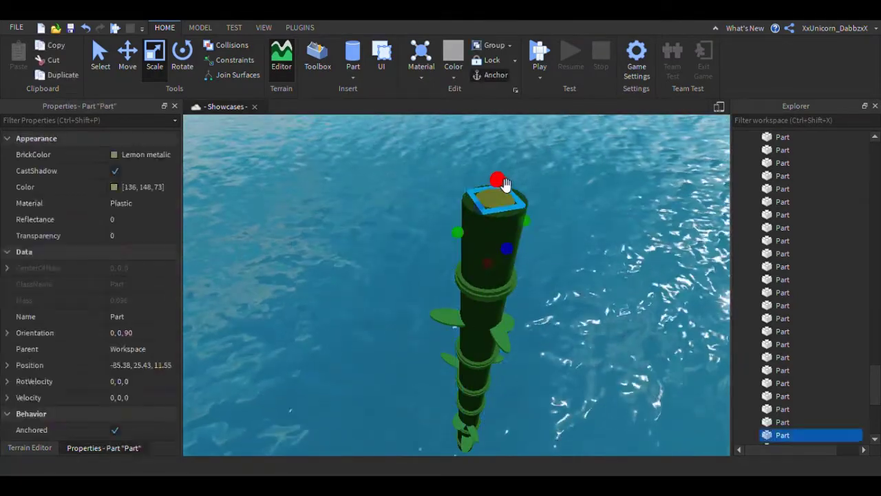
mouse_move(501, 182)
mouse_down()
mouse_move(503, 207)
mouse_move(503, 184)
mouse_up()
- Recolour the smaller centre disc to a lighter yellow-green, 159, 166, 78
click(113, 187)
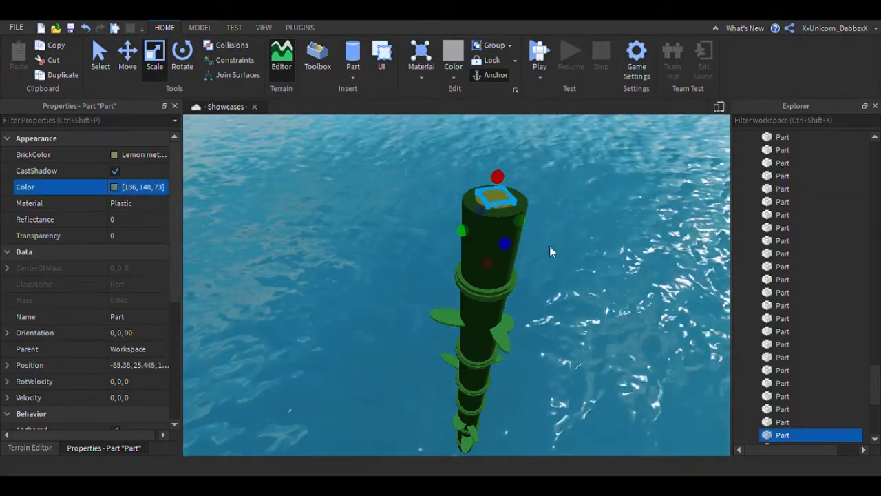
click(539, 195)
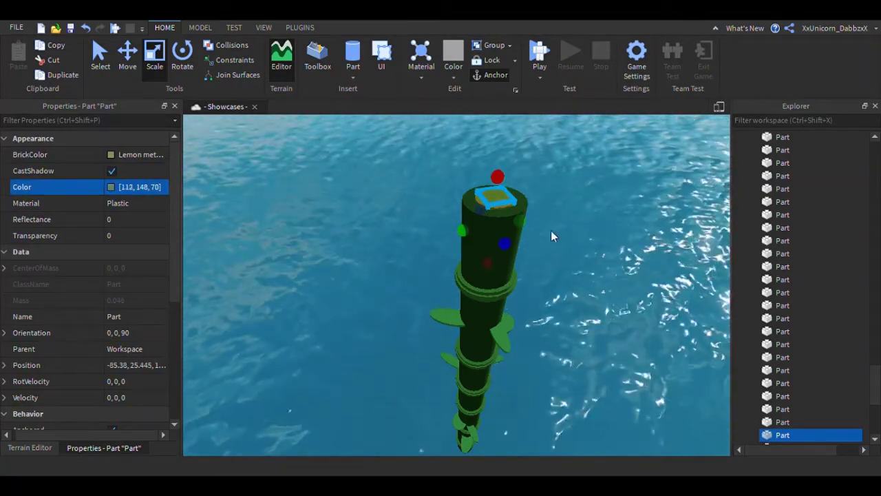
click(618, 320)
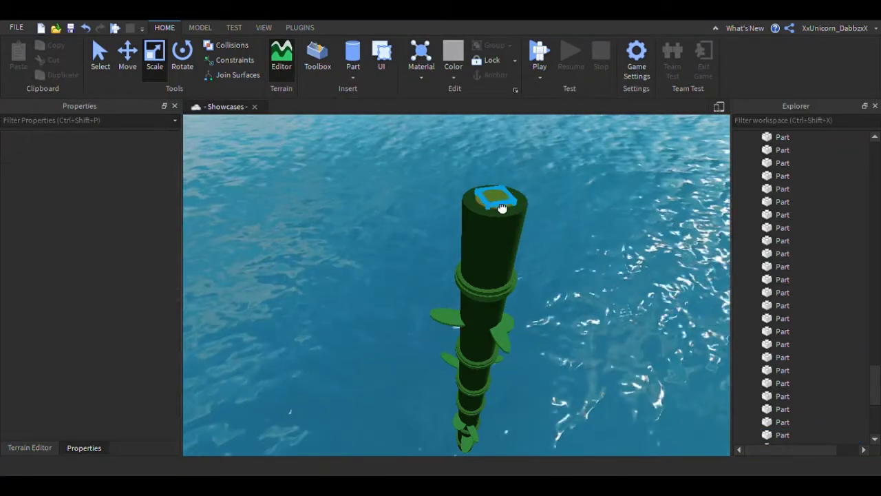
click(502, 207)
click(114, 186)
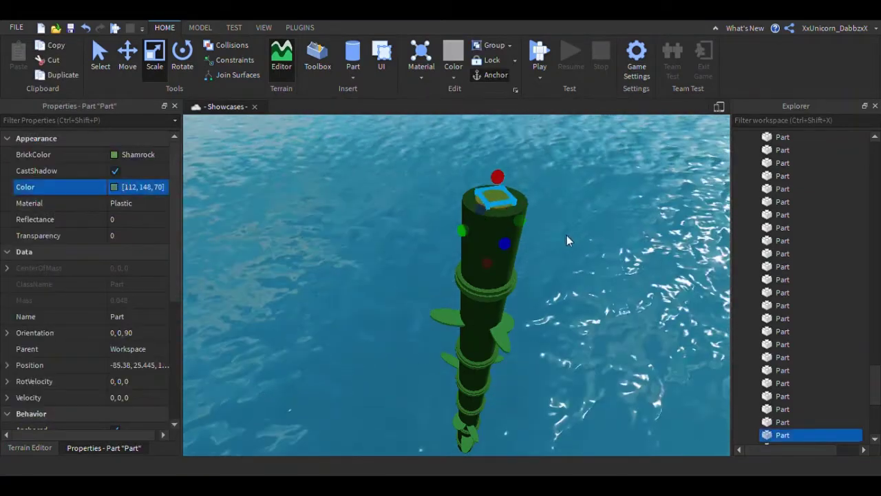
click(549, 195)
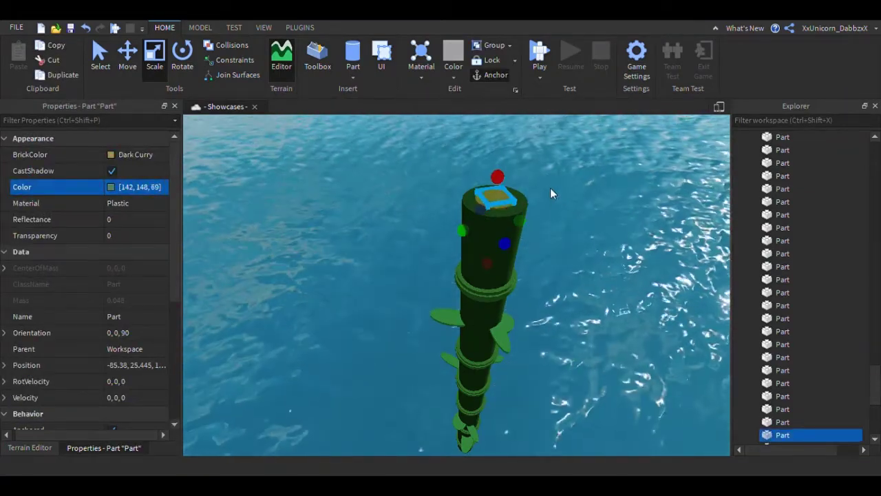
click(593, 172)
click(597, 346)
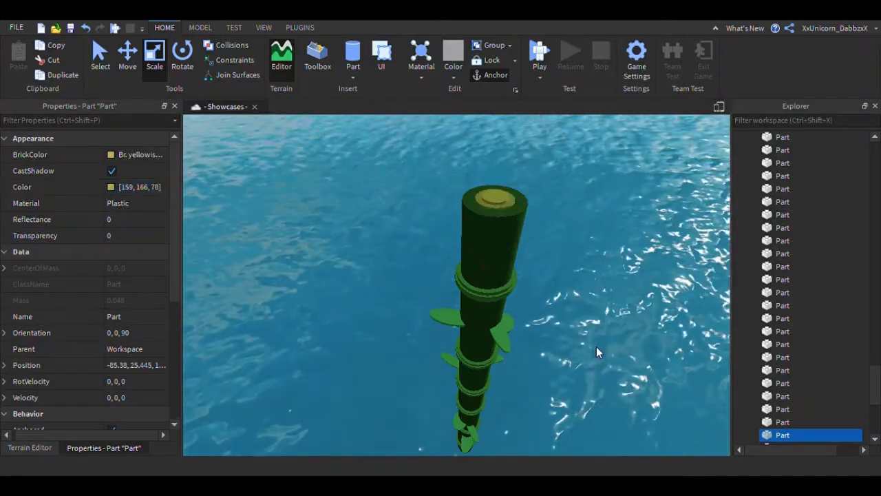
- Try tilting a copy of the main stalk cylinder by 25 degrees
right_drag(583, 346, 589, 346)
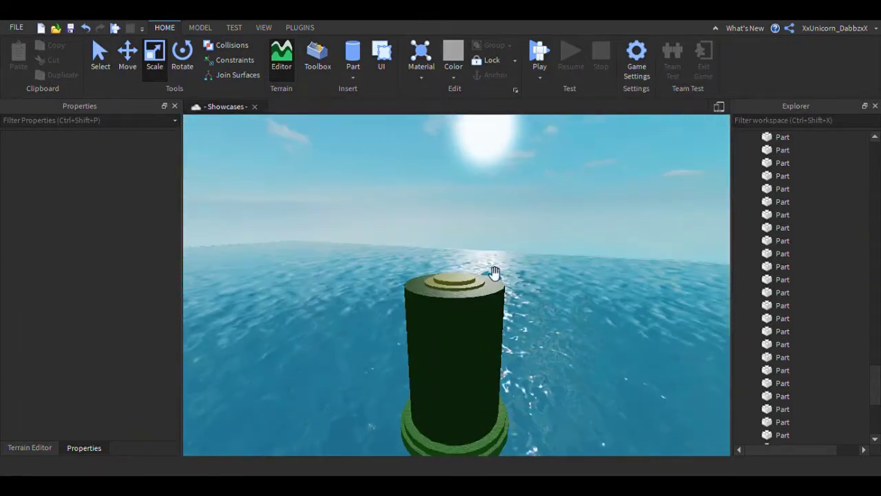
scroll(494, 270, down, 5)
right_drag(506, 264, 511, 267)
key(d)
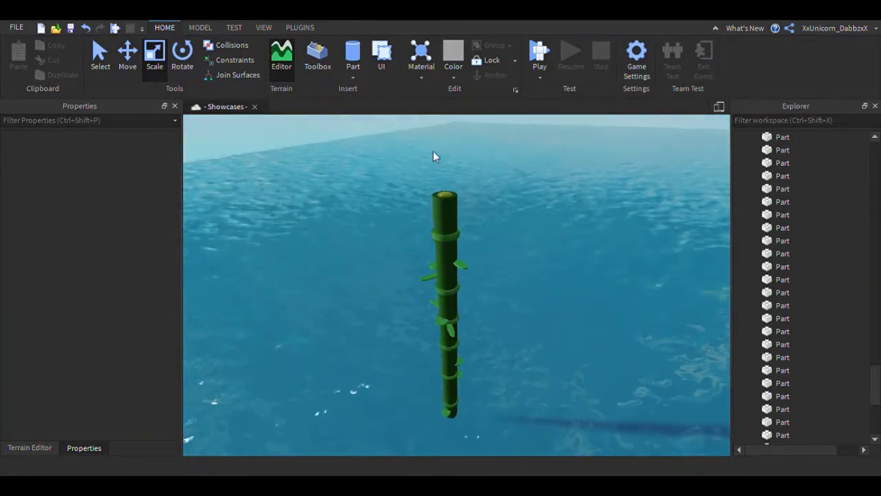
scroll(441, 159, up, 2)
click(183, 55)
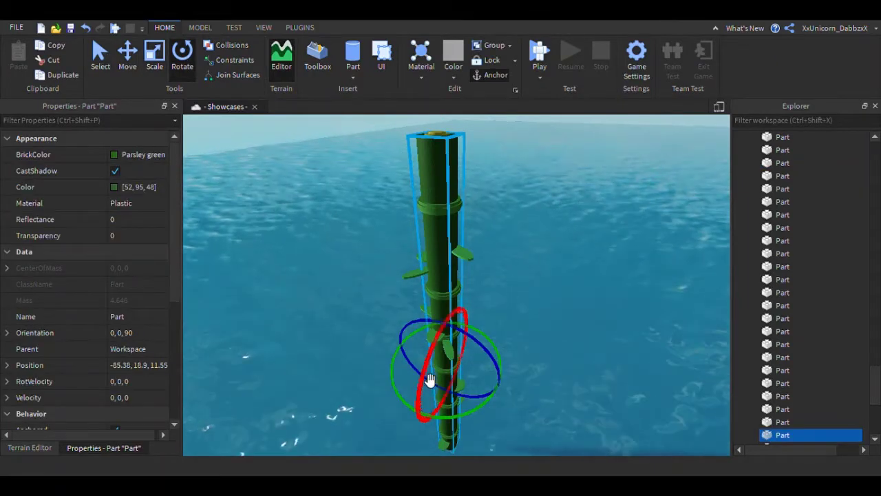
drag(428, 380, 453, 412)
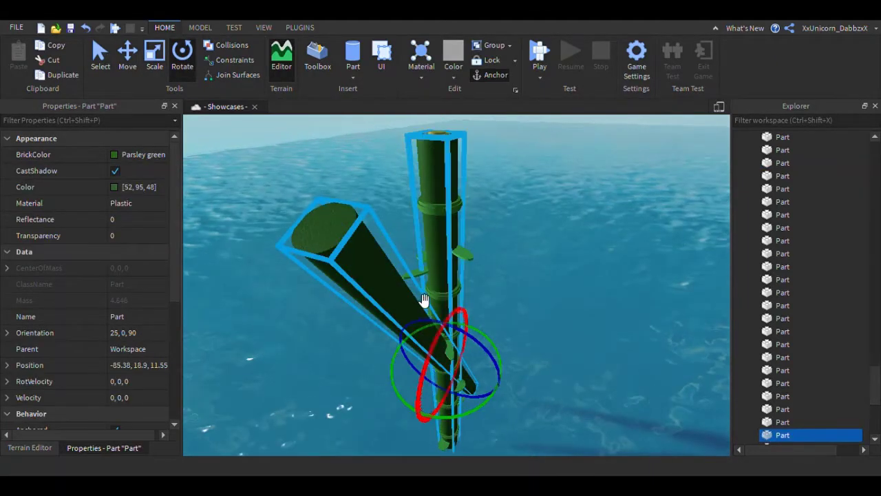
key(ctrl+z)
- Undo the cylinder's tilt and try raising a copy of the stalk cylinder together with its two yellowish top discs
right_drag(461, 172, 461, 169)
key(e)
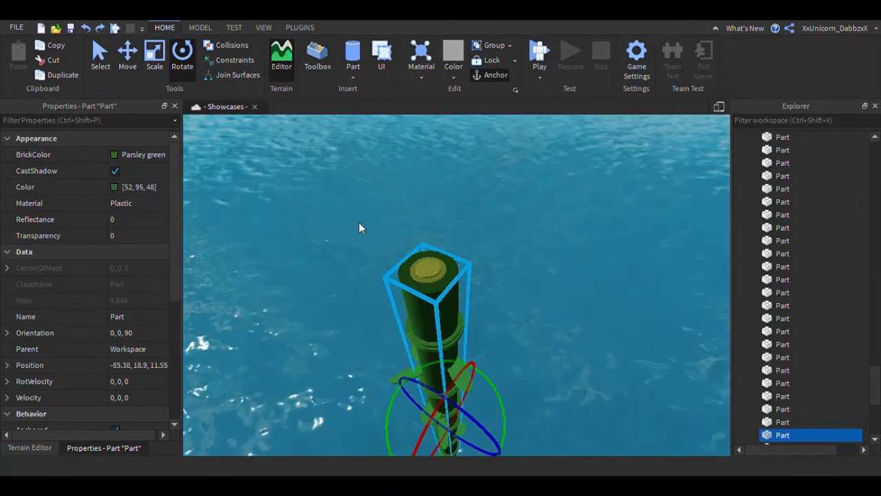
drag(360, 226, 472, 299)
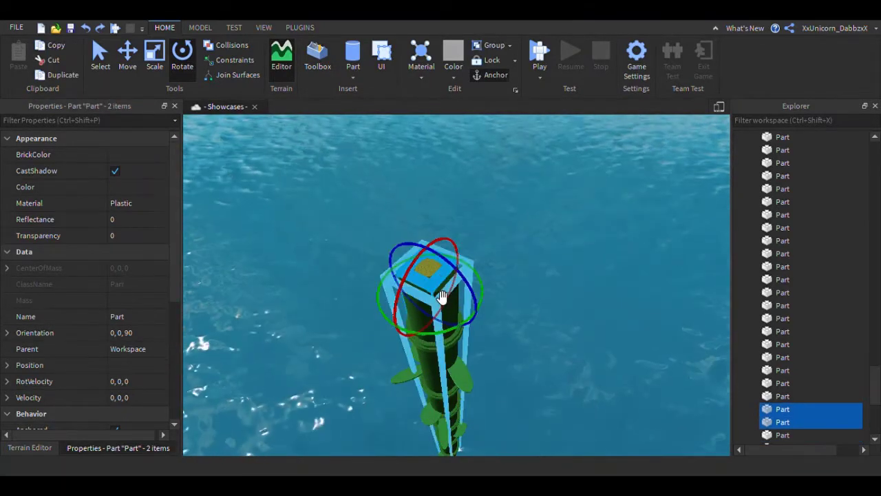
ctrl+click(427, 325)
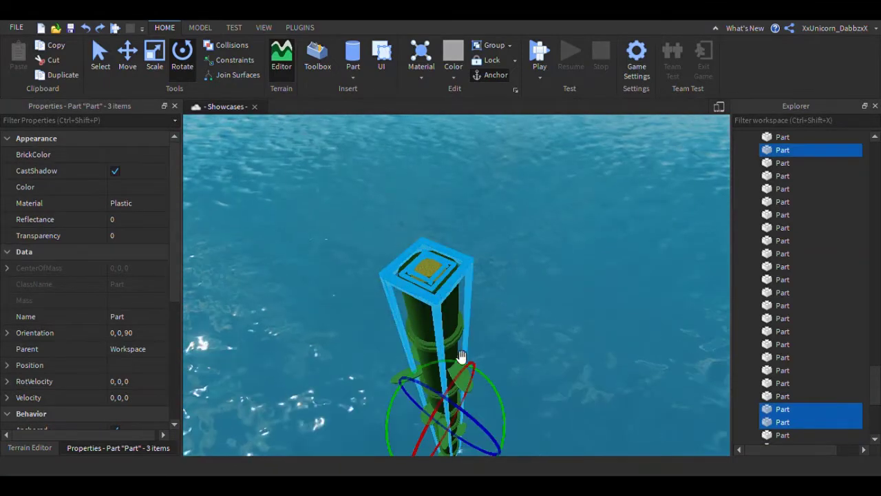
key(ctrl+d)
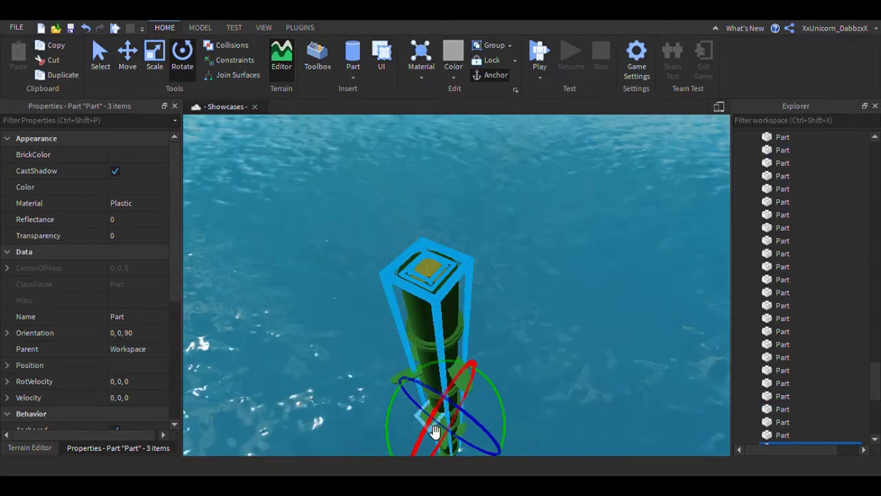
key(ctrl+2)
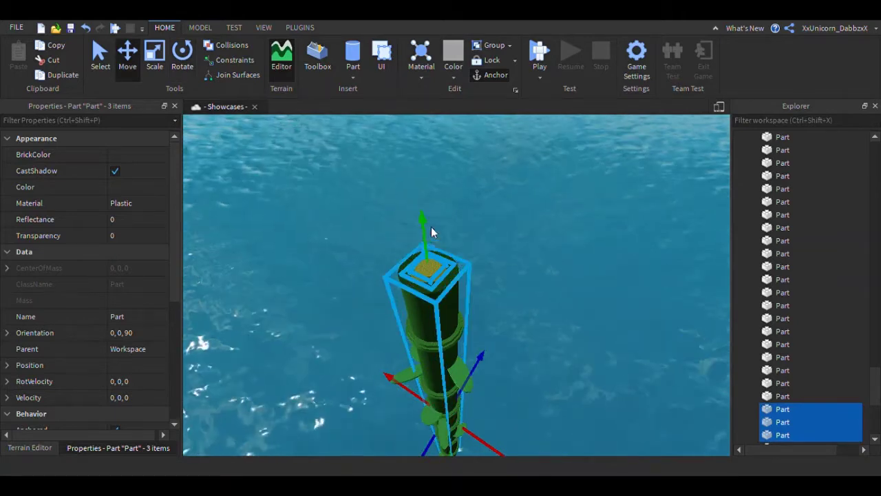
drag(428, 246, 437, 144)
scroll(436, 144, down, 4)
right_drag(437, 144, 472, 224)
drag(437, 144, 462, 313)
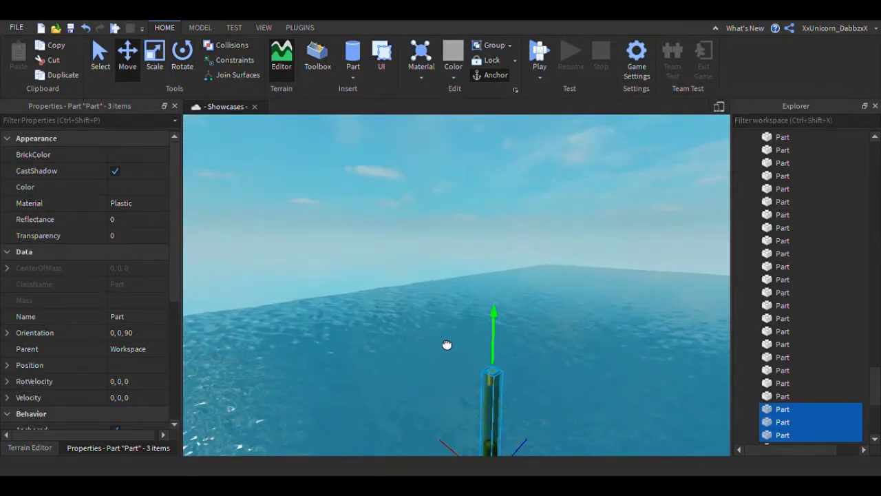
right_drag(345, 205, 348, 202)
drag(416, 198, 412, 201)
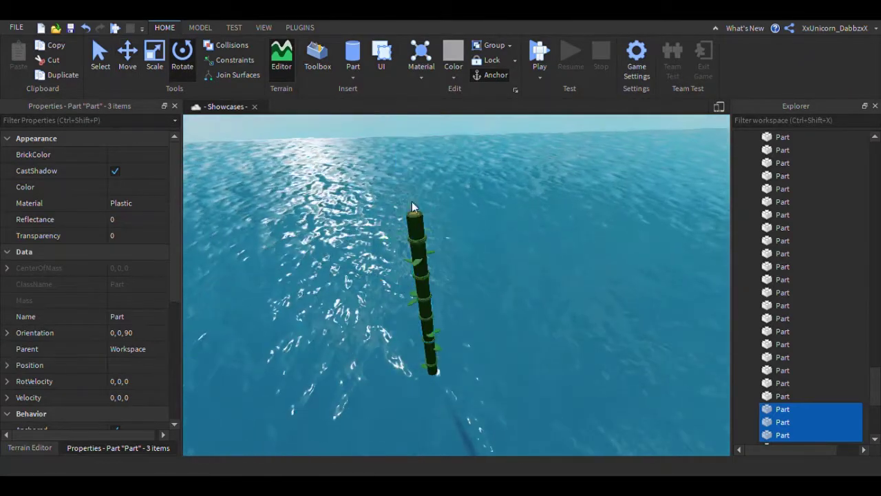
- Tilt a copy of the main stalk cylinder by 15 degrees and shrink it to a short, thin rod
click(420, 238)
key(ctrl+d)
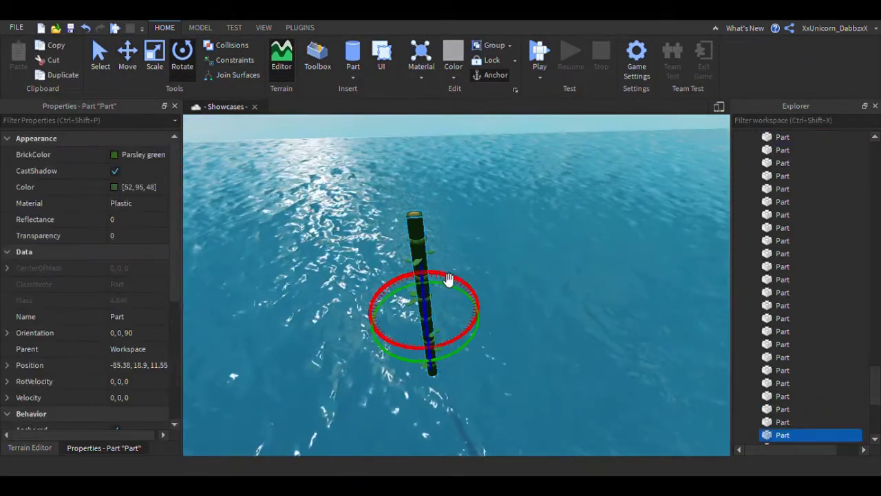
drag(448, 279, 430, 276)
key(ctrl+3)
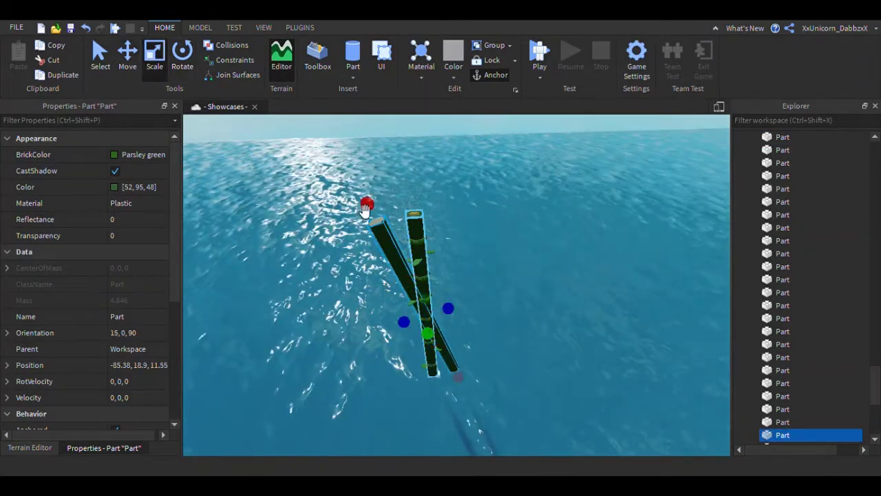
drag(366, 206, 466, 333)
click(501, 326)
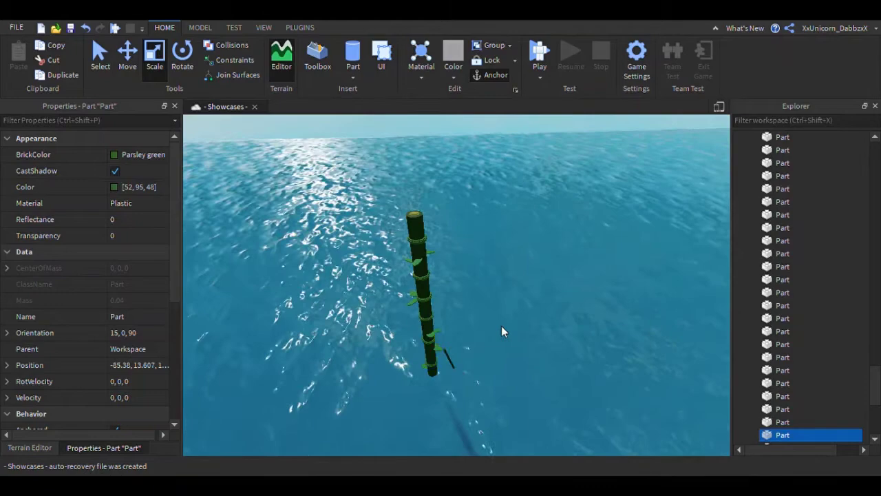
- Move the thin rod from beside the stalk's base up to the stalk's top and stand it upright
click(457, 369)
drag(447, 359, 420, 305)
click(466, 362)
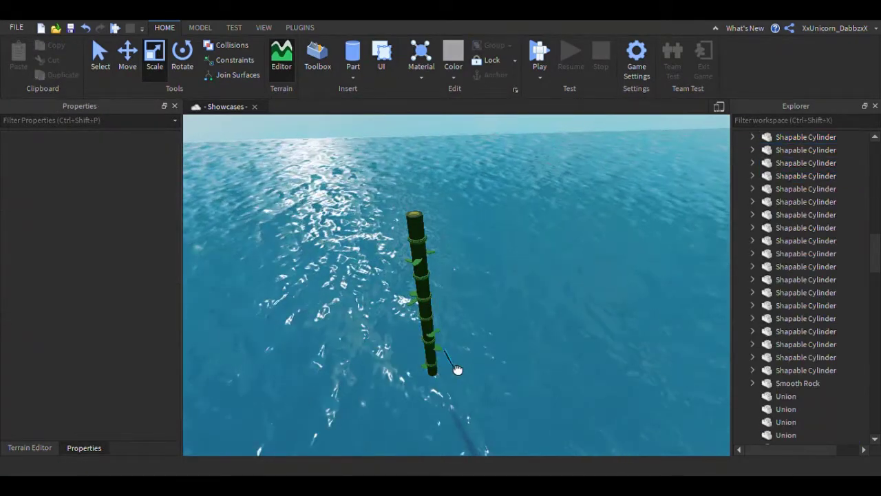
drag(458, 370, 429, 247)
right_drag(435, 226, 429, 248)
drag(429, 248, 475, 282)
- Tilt the rod by 20 degrees and lower it toward the rim of the stalk's top
click(182, 64)
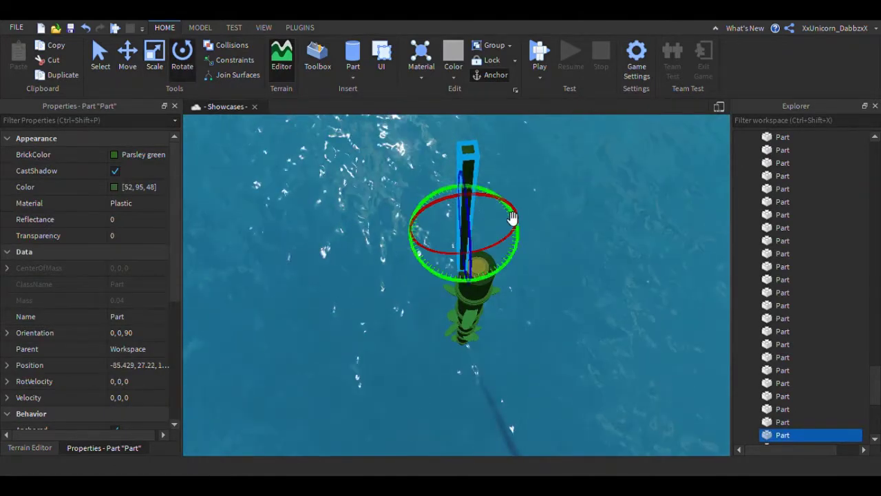
mouse_move(509, 208)
mouse_down()
mouse_move(478, 197)
mouse_move(501, 212)
mouse_move(496, 203)
mouse_up()
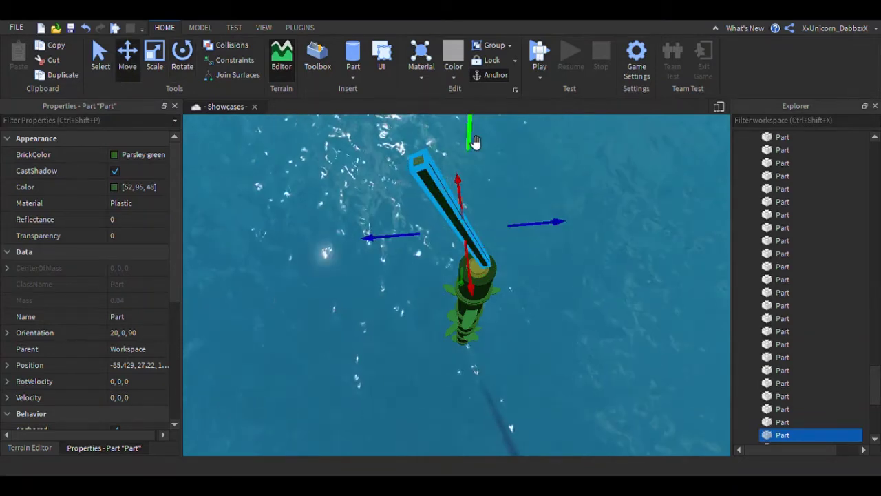
drag(475, 142, 480, 210)
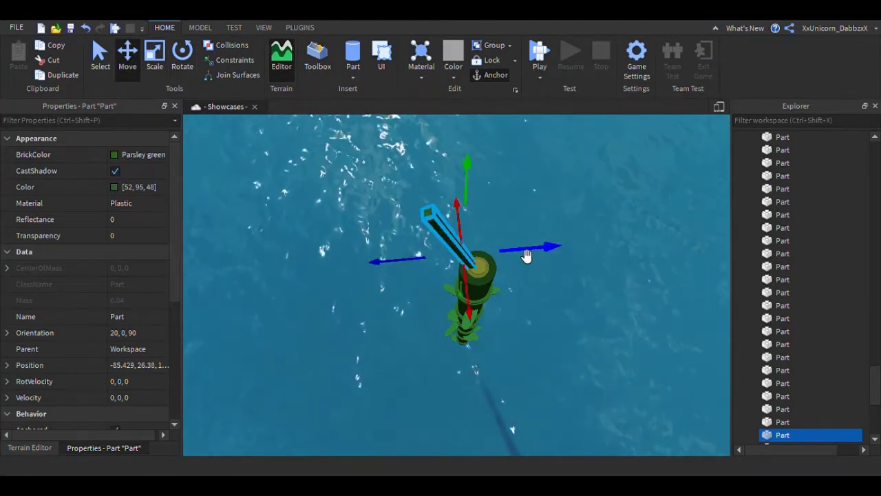
- Scale the tilted rod down to a thinner twig and adjust its length so it sticks out from the stalk's rim
key(ctrl+3)
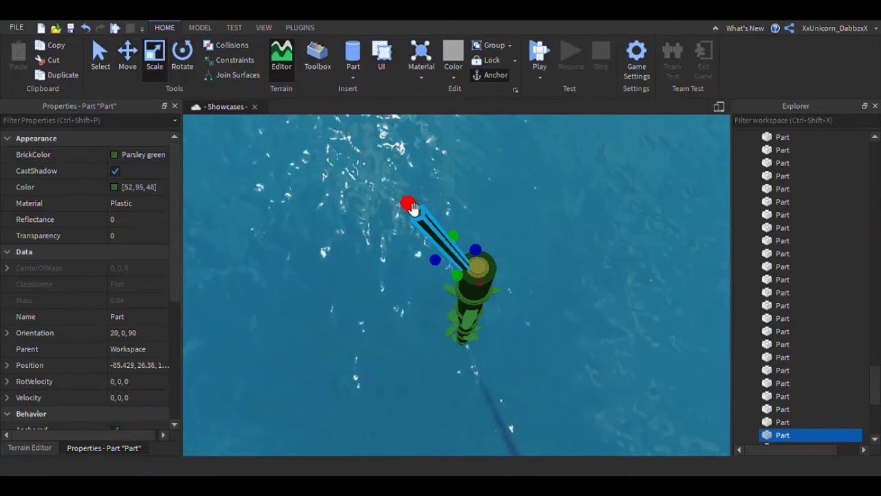
drag(410, 208, 465, 260)
click(453, 256)
click(476, 243)
scroll(489, 247, up, 5)
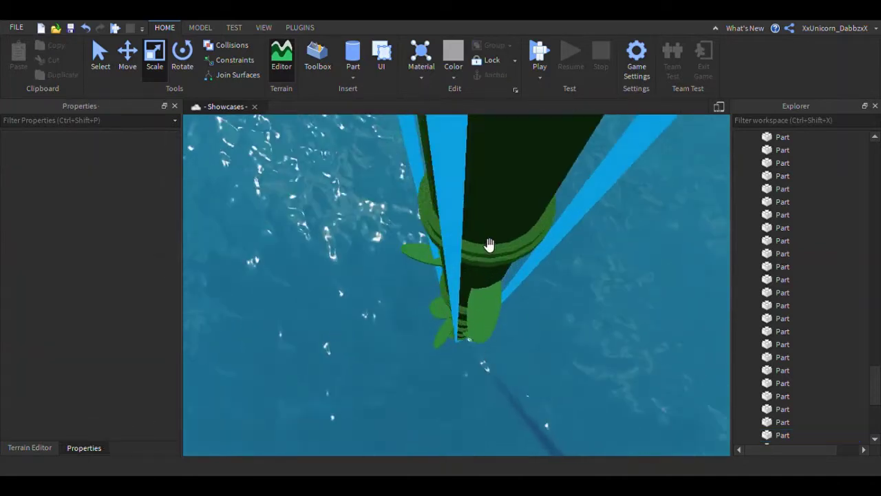
scroll(485, 243, down, 5)
click(448, 212)
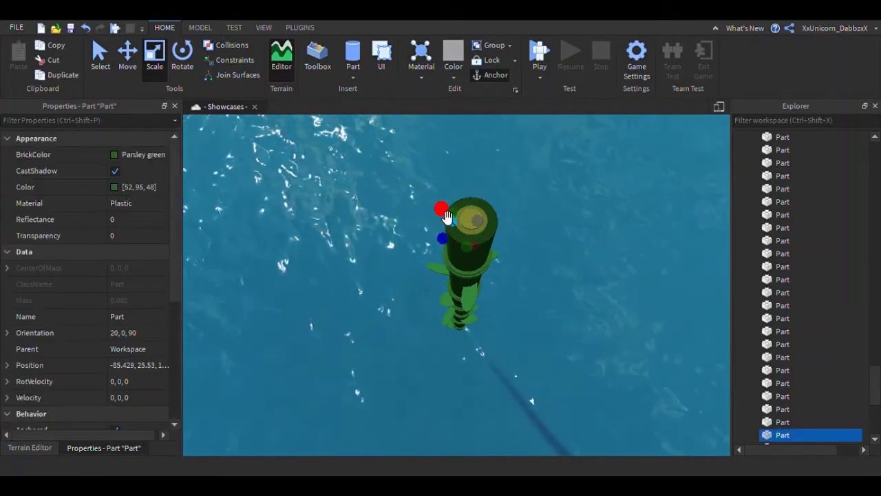
drag(445, 213, 406, 181)
- Increase the twig's tilt to 35 degrees and lengthen its outer end
click(185, 66)
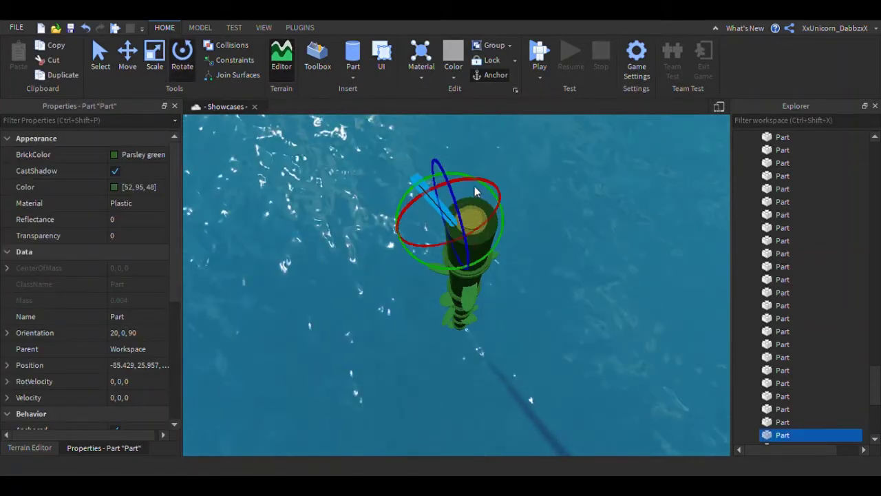
drag(476, 183, 509, 210)
click(124, 65)
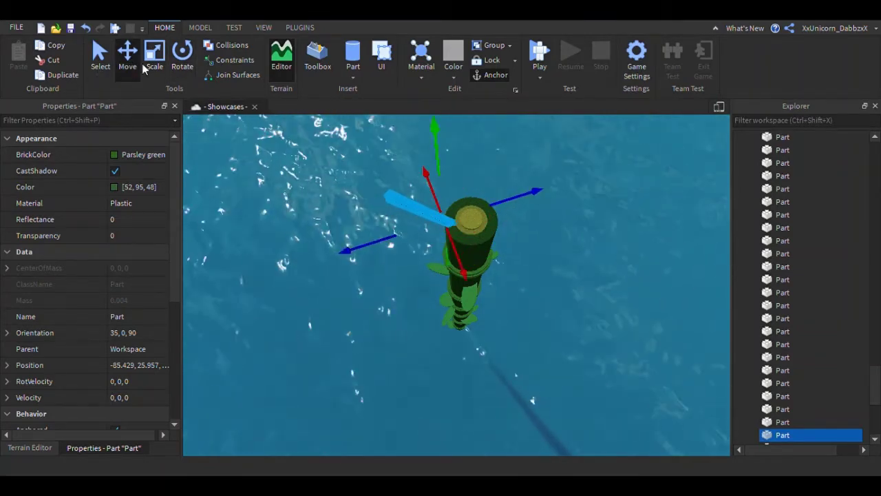
click(153, 61)
drag(374, 188, 328, 169)
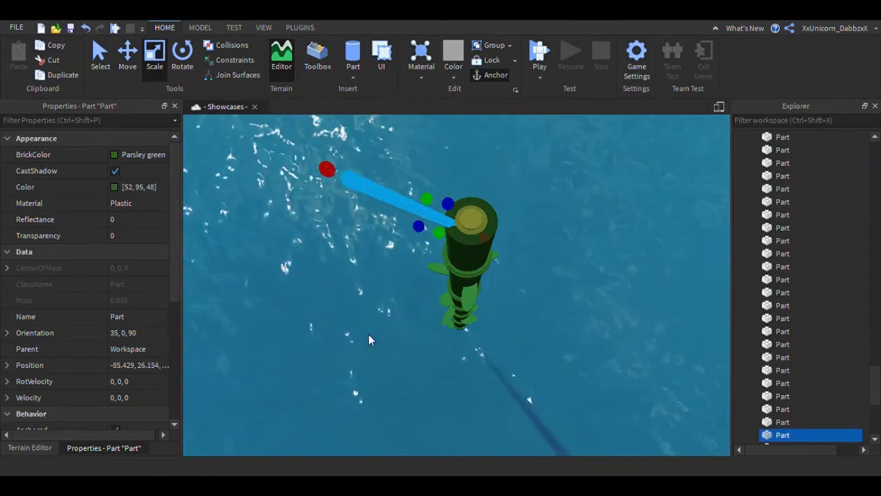
click(370, 334)
- Raise and slightly thicken the twig, and rotate it to an orientation of 50, 10, 90
right_drag(505, 315, 509, 299)
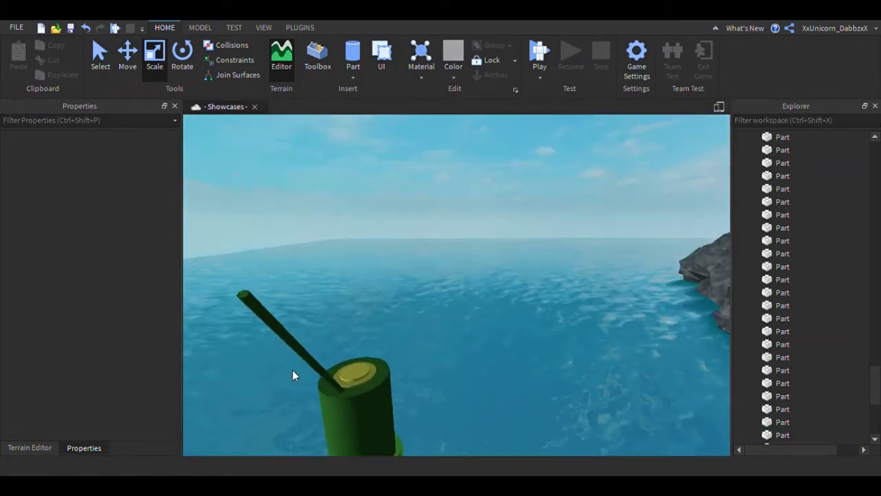
click(311, 364)
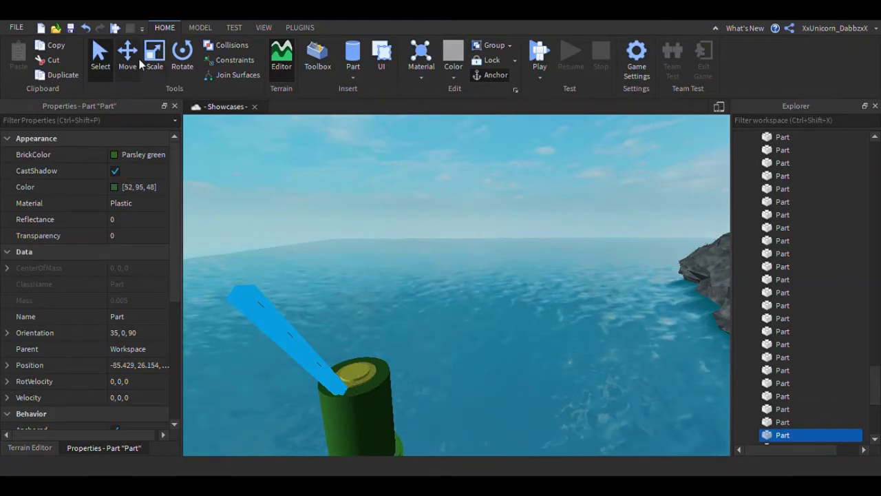
drag(226, 257, 249, 272)
scroll(229, 259, down, 1)
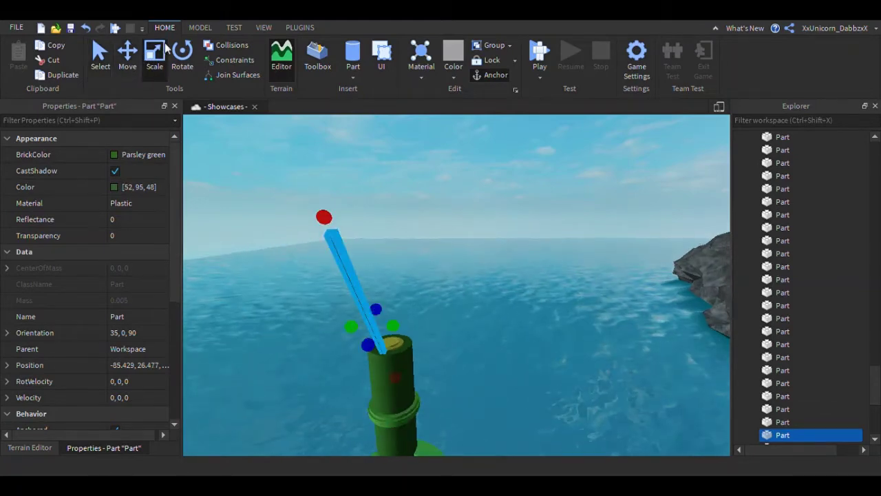
drag(356, 309, 352, 325)
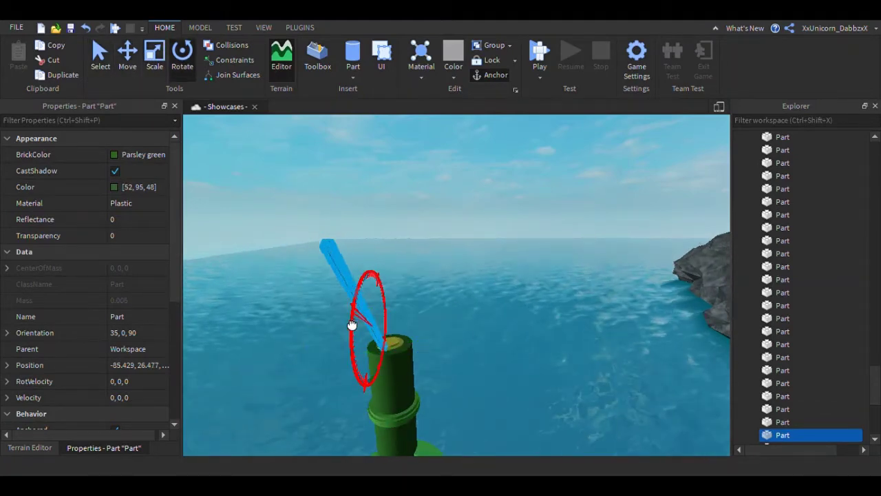
drag(392, 352, 405, 351)
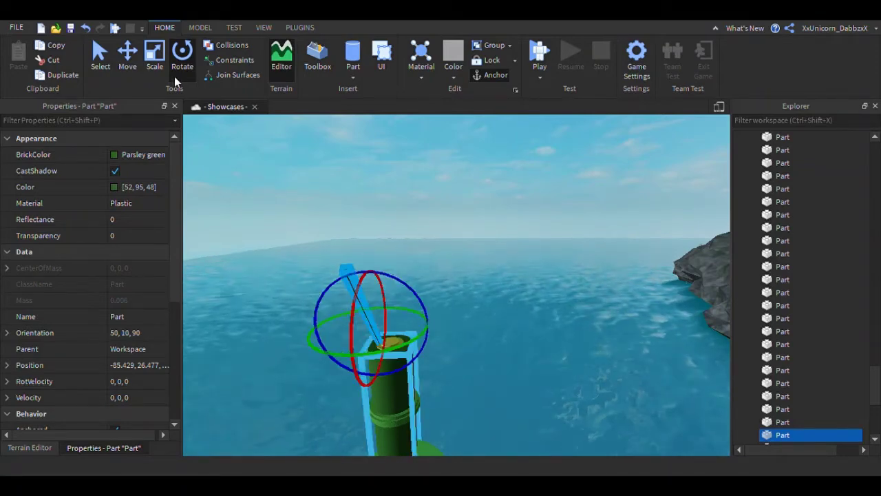
- Lower the twig to just below the stalk's rim and trim the end poking through the stalk's far side
click(127, 59)
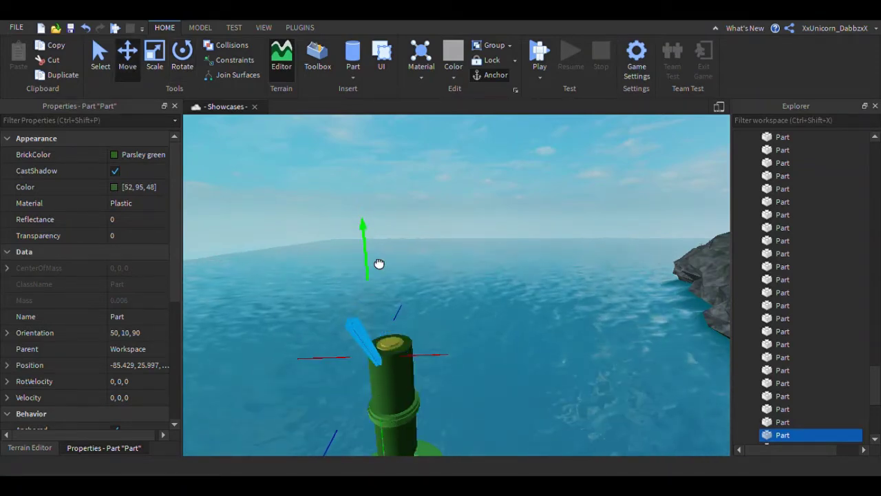
click(524, 374)
mouse_move(524, 374)
right_down()
mouse_move(548, 405)
mouse_move(517, 377)
mouse_move(525, 383)
mouse_move(522, 365)
right_up()
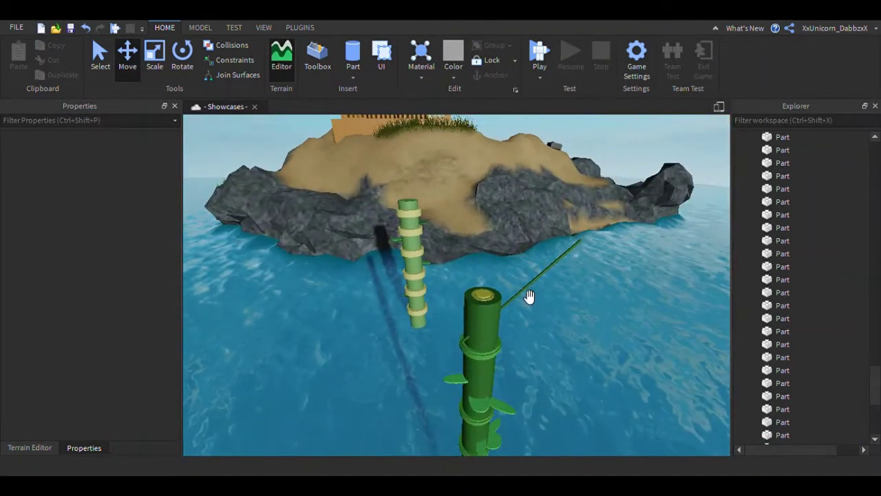
click(154, 66)
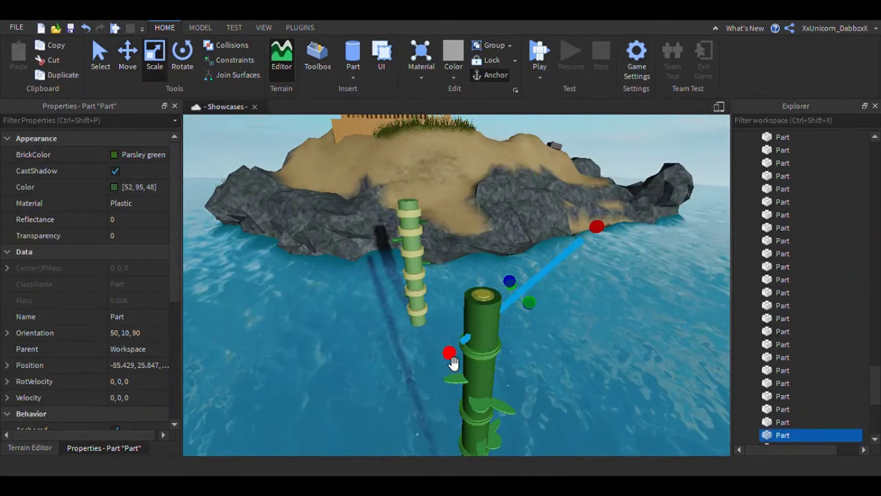
drag(453, 361, 481, 347)
click(519, 401)
- Duplicate a leaf from the upper part of the stalk and place the copy beside the middle of the twig
click(514, 414)
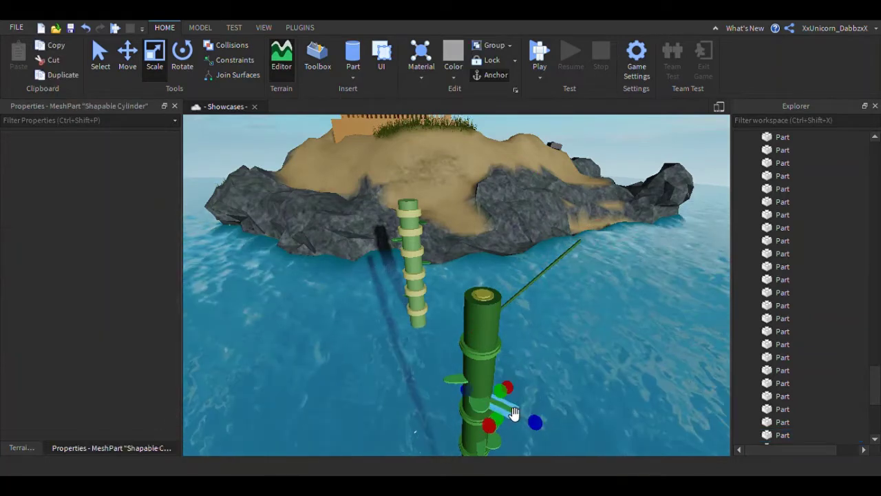
key(ctrl+d)
drag(509, 414, 494, 282)
key(w)
right_drag(524, 301, 494, 281)
key(d)
drag(494, 282, 356, 282)
key(a)
right_drag(413, 280, 507, 283)
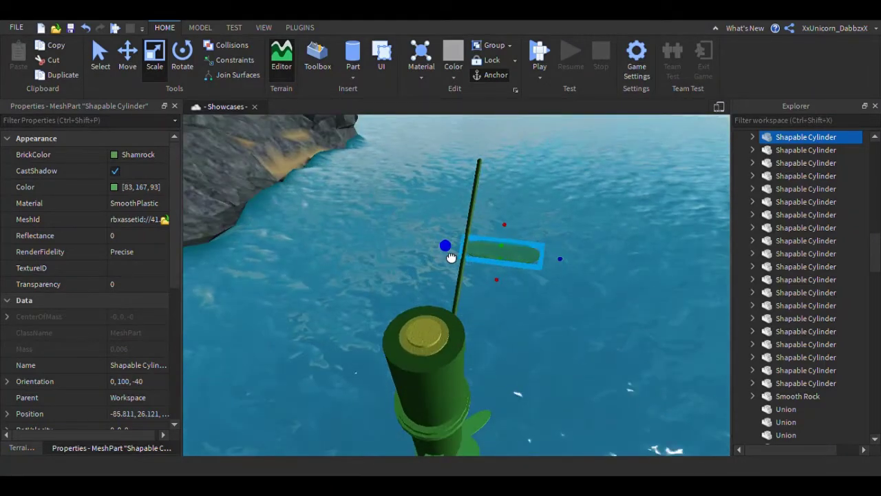
- Shorten and slightly narrow the leaf copy while keeping its inner end at the twig
drag(451, 257, 450, 258)
drag(562, 268, 540, 268)
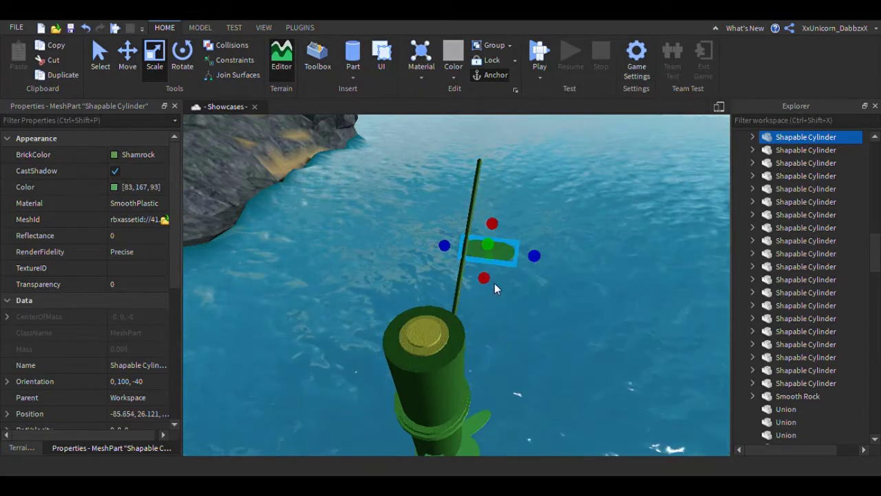
drag(487, 299, 490, 292)
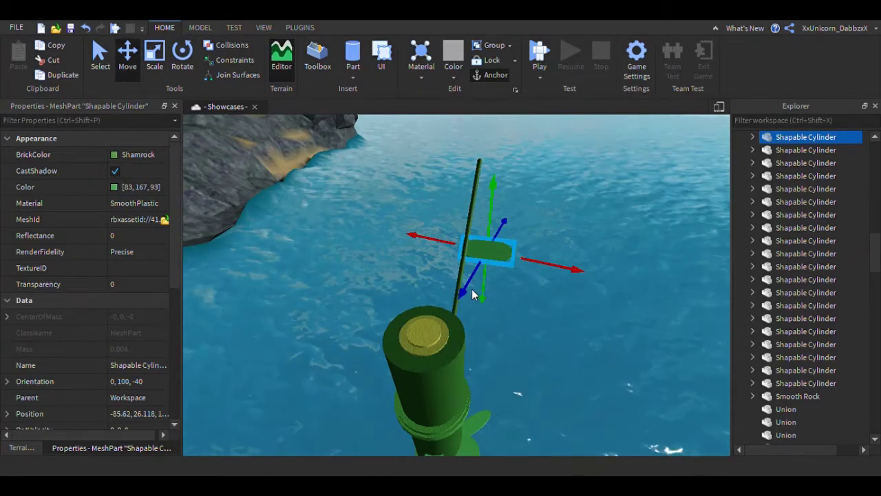
- Duplicate the leaf, place the copy against the twig nearer the stalk and rotate it to an orientation of 0, 55, -40
key(ctrl+d)
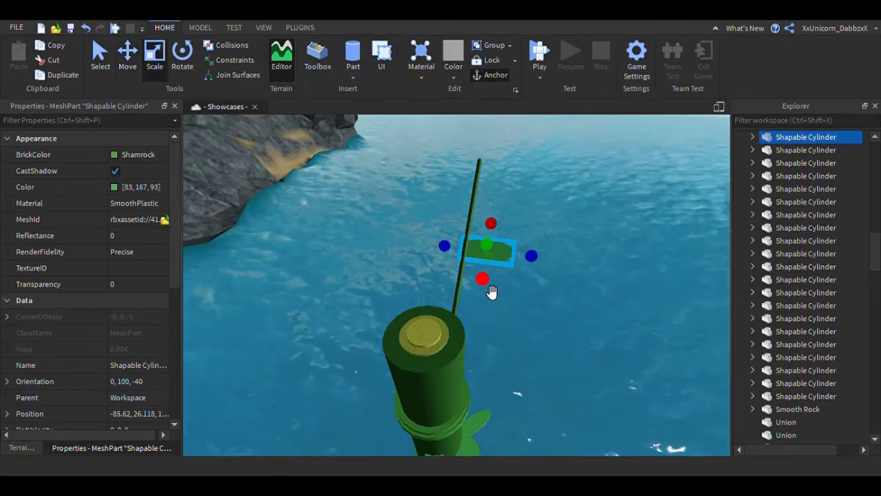
drag(484, 279, 500, 303)
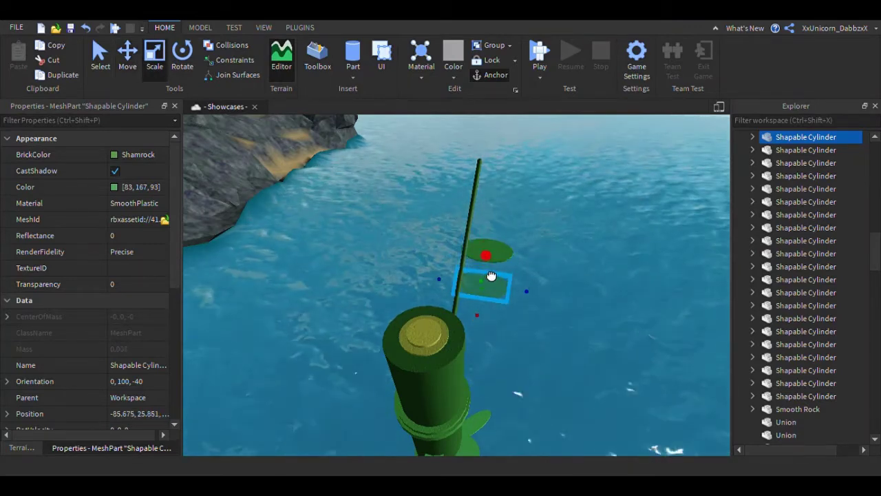
drag(491, 276, 491, 280)
click(183, 56)
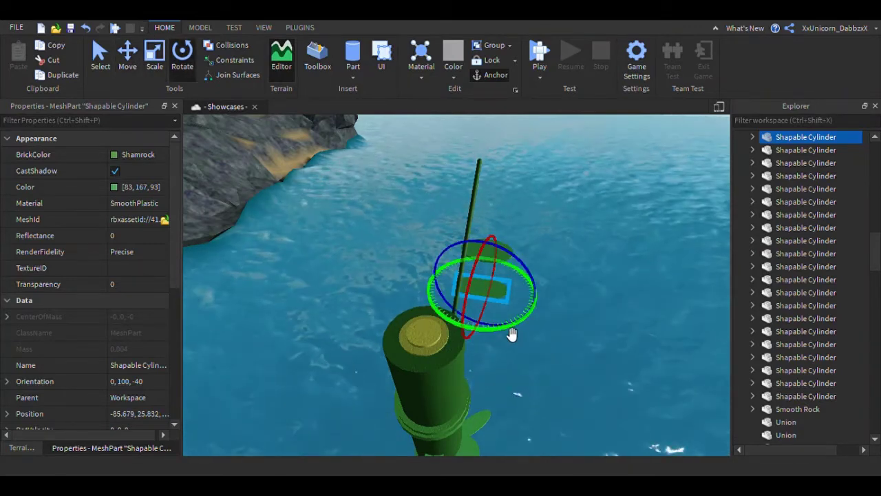
drag(514, 333, 443, 360)
right_drag(442, 360, 415, 359)
key(ctrl+2)
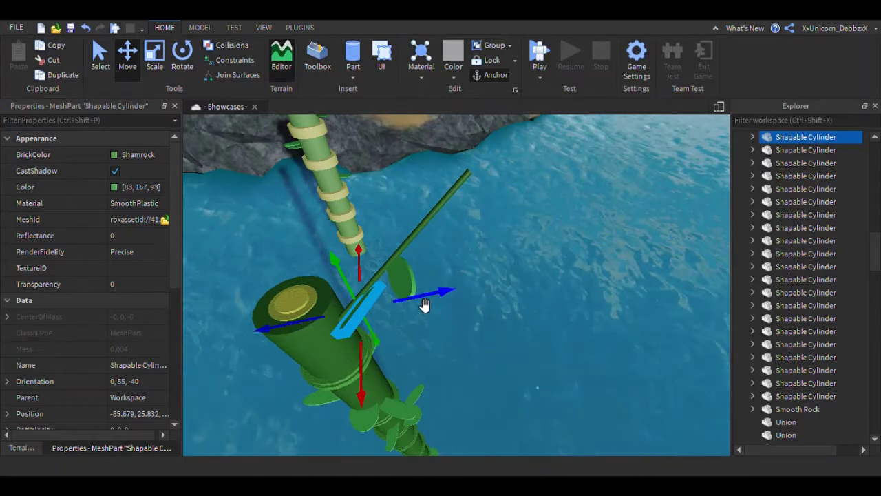
key(ctrl+d)
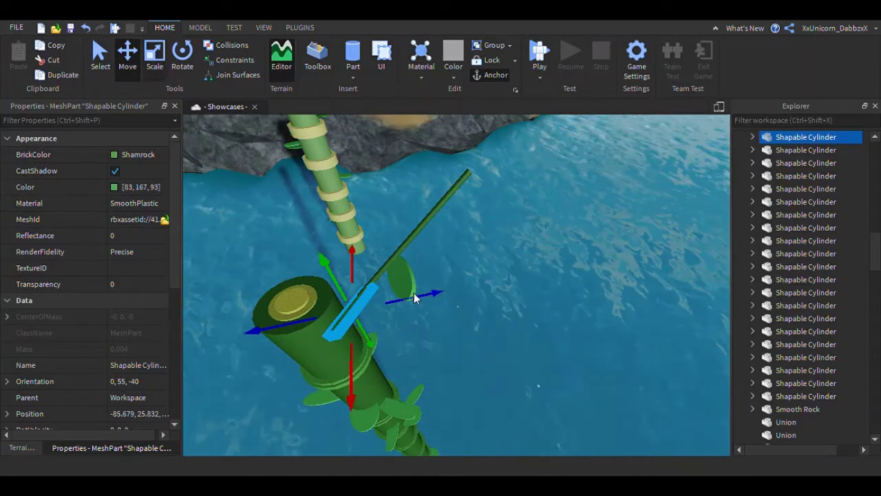
key(ctrl+z)
key(ctrl+z)
right_drag(516, 322, 515, 325)
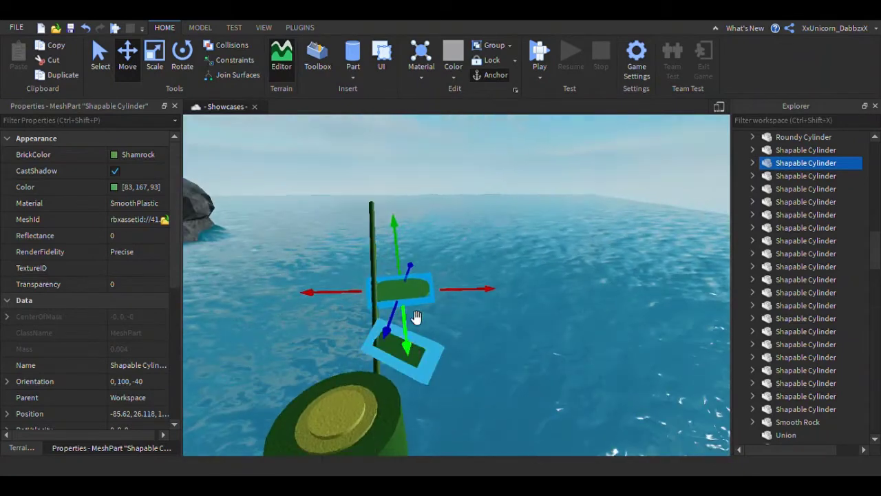
- Duplicate the upper leaf, rotate the copy to about -53.78, 127.09 on the first two axes and place it between the two leaves
key(ctrl+d)
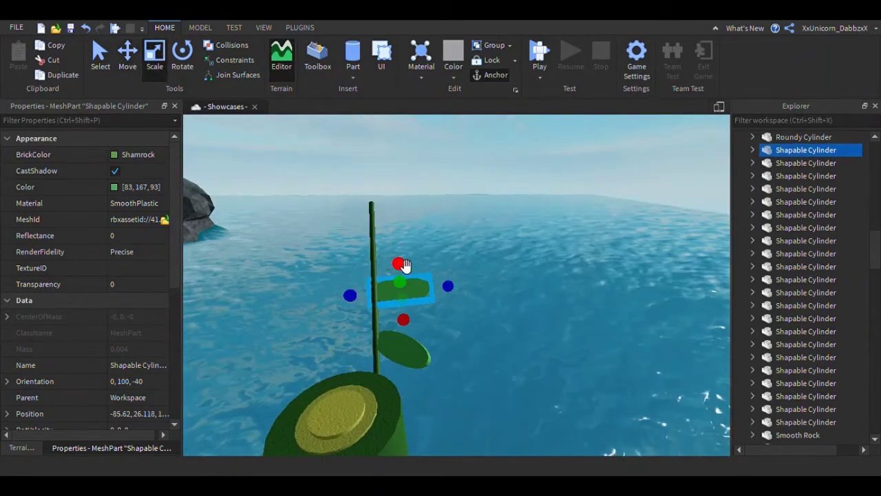
drag(410, 365, 410, 368)
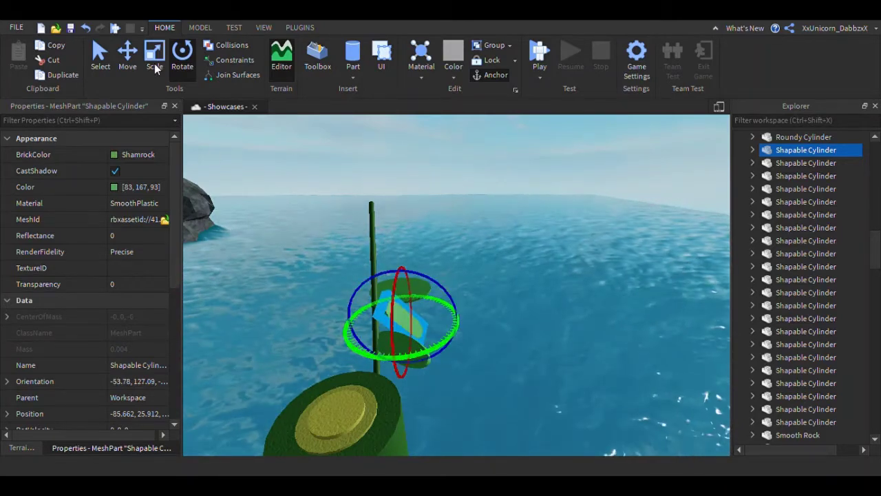
click(404, 263)
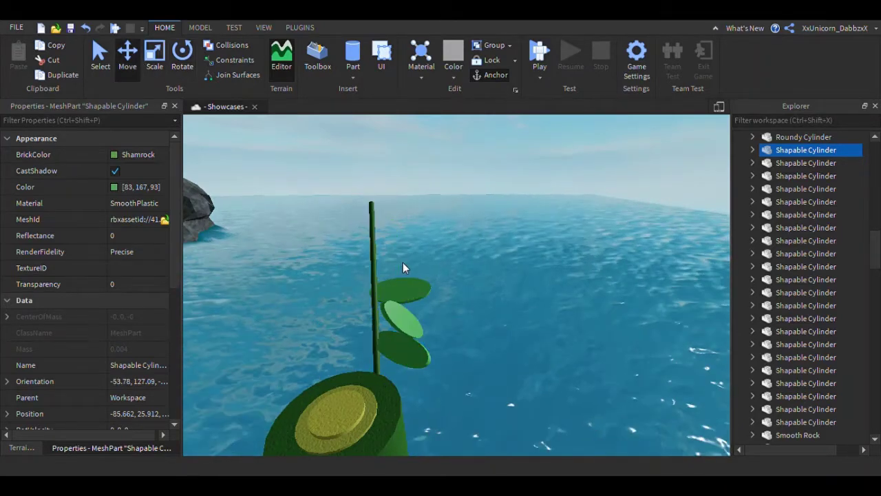
click(401, 318)
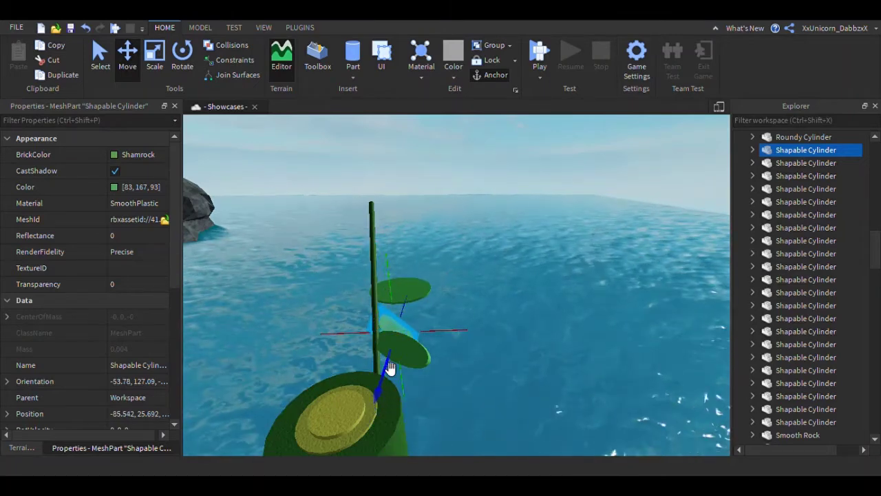
click(488, 370)
- Duplicate the three twig leaves together and move the copies up and outward toward the twig's tip
mouse_move(488, 370)
right_down()
mouse_move(505, 358)
mouse_move(506, 371)
mouse_move(498, 370)
mouse_move(497, 354)
mouse_move(503, 384)
mouse_move(493, 367)
right_up()
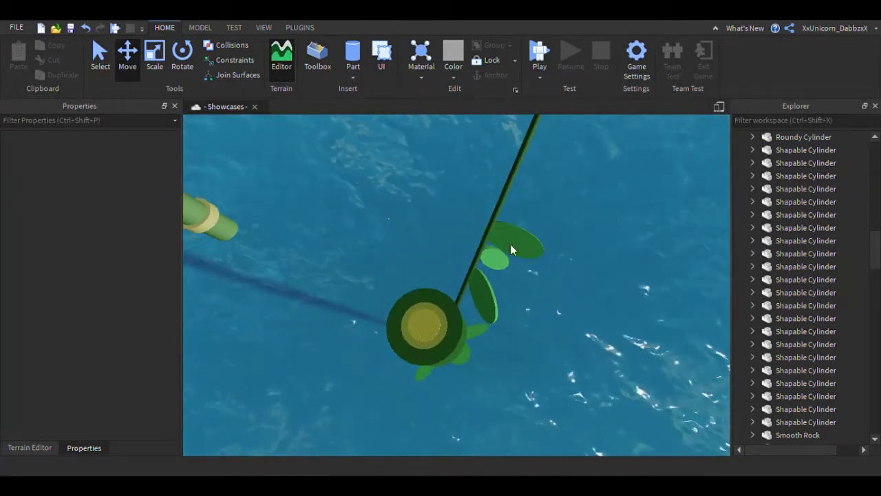
drag(484, 305, 477, 310)
ctrl+click(506, 193)
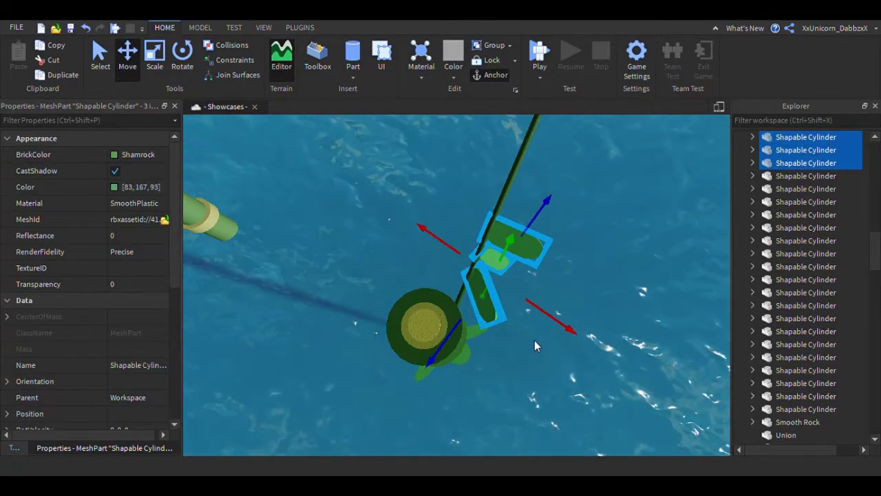
key(ctrl+d)
drag(541, 223, 513, 212)
right_drag(503, 210, 513, 211)
drag(514, 211, 513, 217)
right_drag(513, 211, 512, 216)
drag(513, 216, 440, 248)
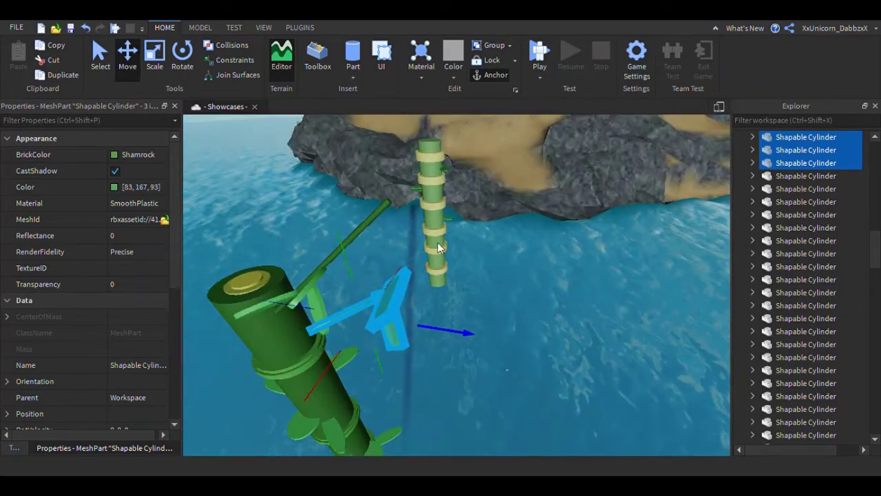
drag(352, 275, 348, 192)
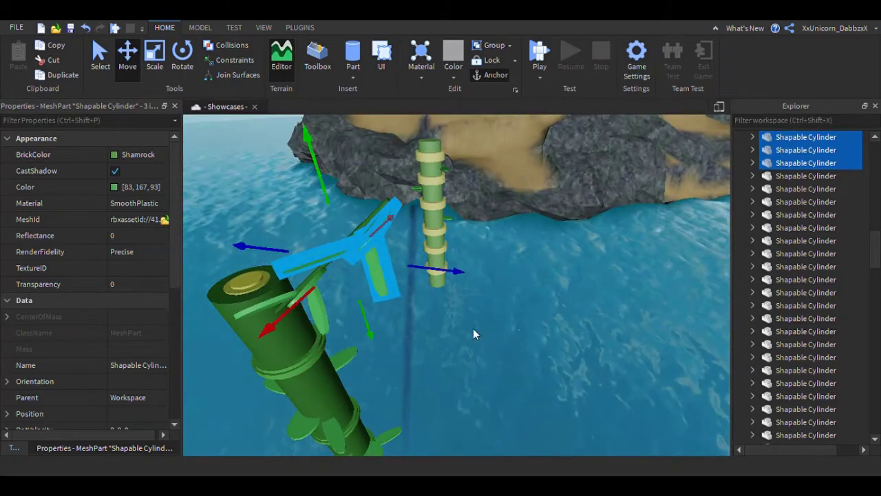
- Fine-tune the position of the three leaf copies so their inner ends meet the outer half of the twig
right_drag(473, 328, 513, 356)
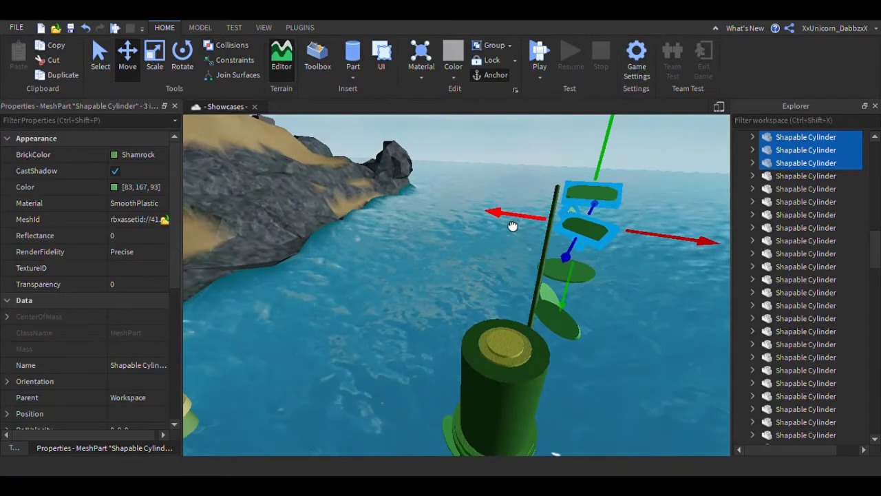
drag(513, 227, 506, 227)
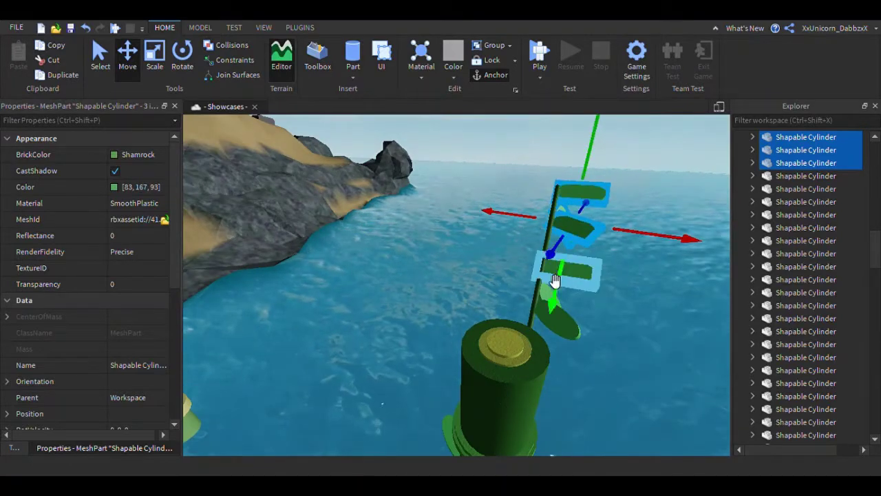
right_drag(556, 276, 566, 294)
click(615, 358)
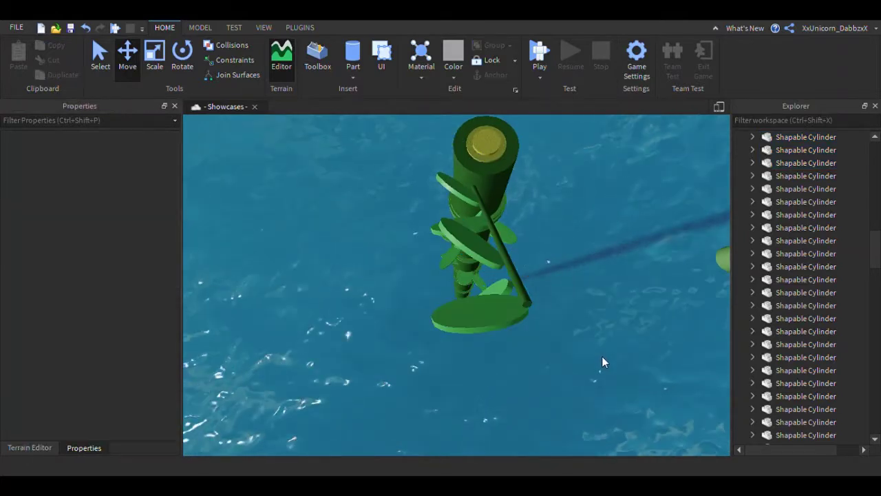
key(ctrl+z)
drag(568, 289, 577, 290)
drag(477, 382, 474, 365)
drag(559, 270, 553, 275)
drag(485, 235, 482, 239)
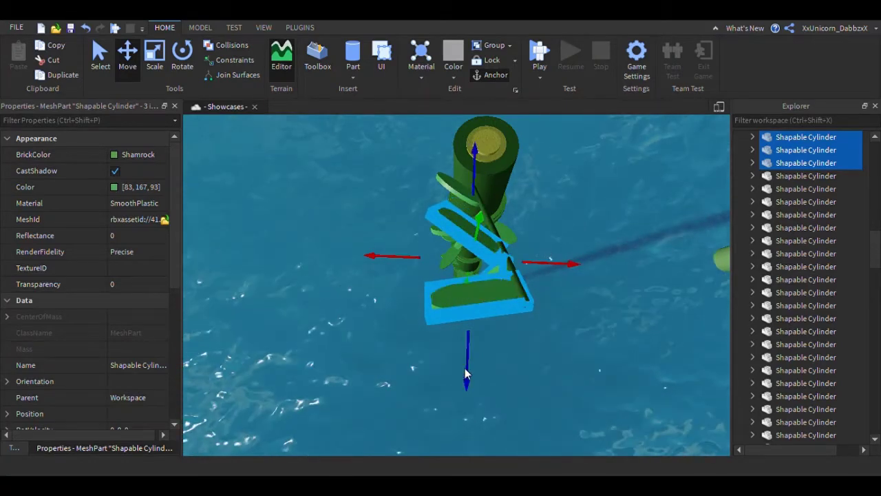
click(465, 367)
- Slightly adjust the twig's thickness on both of its thin sides with Scale
right_drag(465, 364, 473, 330)
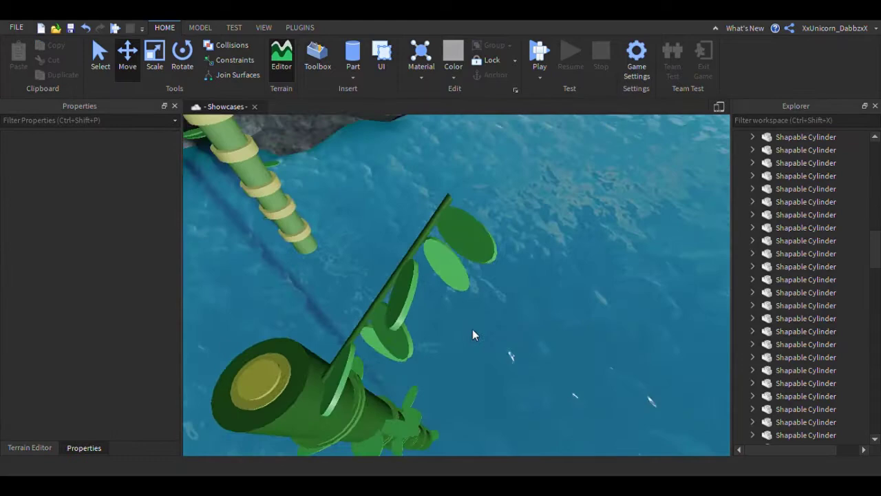
click(437, 264)
click(620, 383)
scroll(620, 372, down, 4)
right_drag(613, 383, 611, 392)
key(e)
right_drag(512, 329, 511, 335)
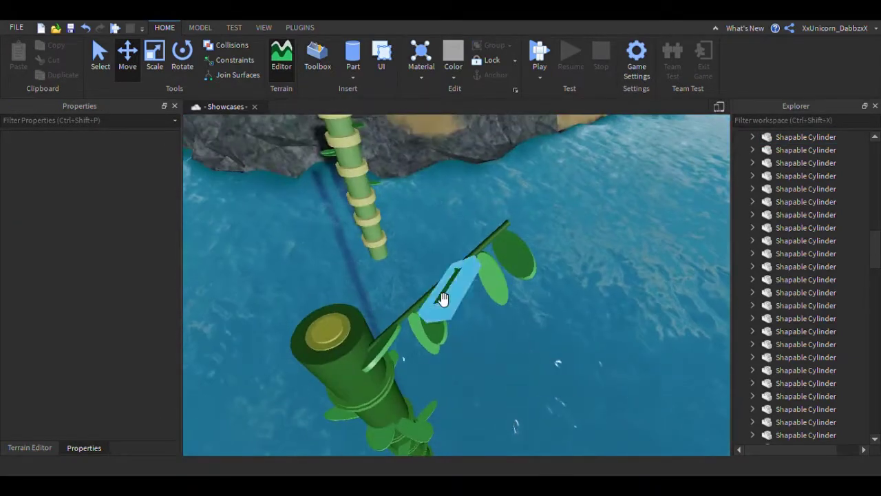
click(489, 257)
click(155, 58)
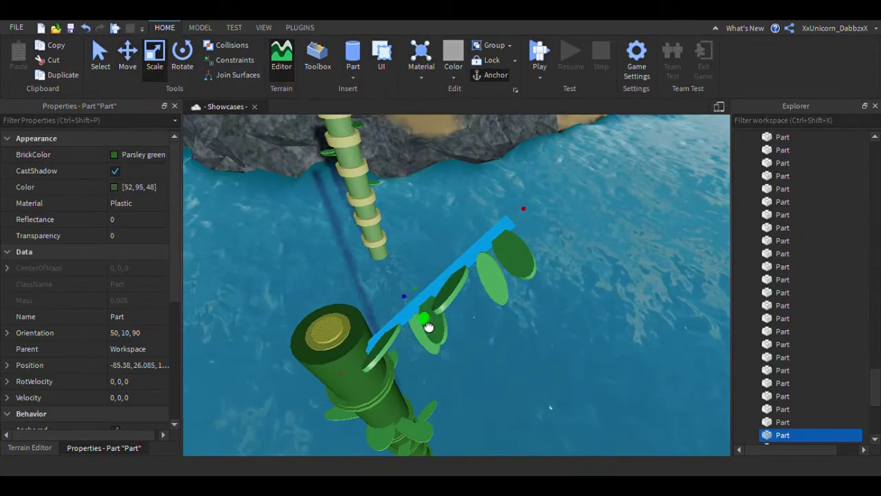
drag(429, 327, 428, 328)
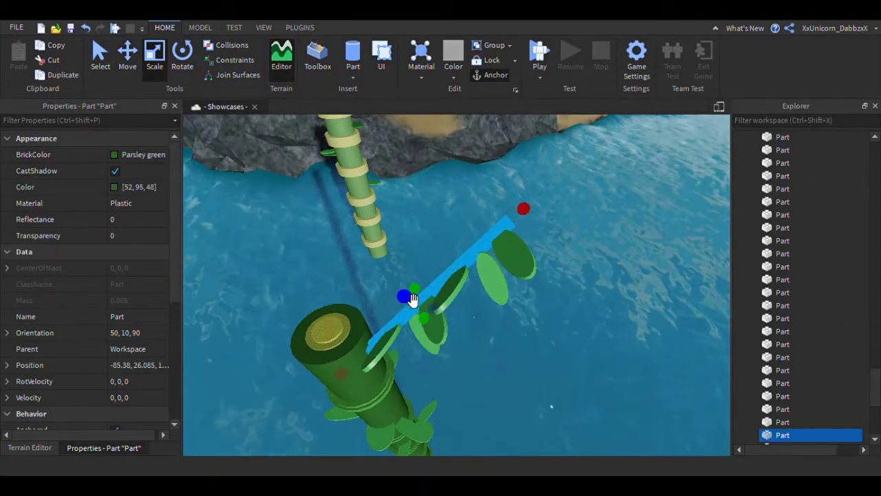
drag(419, 295, 418, 293)
click(559, 334)
- Examine the leafy twig from the side, from above and from behind the stalk
key(a)
mouse_move(534, 346)
right_down()
mouse_move(533, 354)
mouse_move(528, 349)
right_up()
key(w)
key(s)
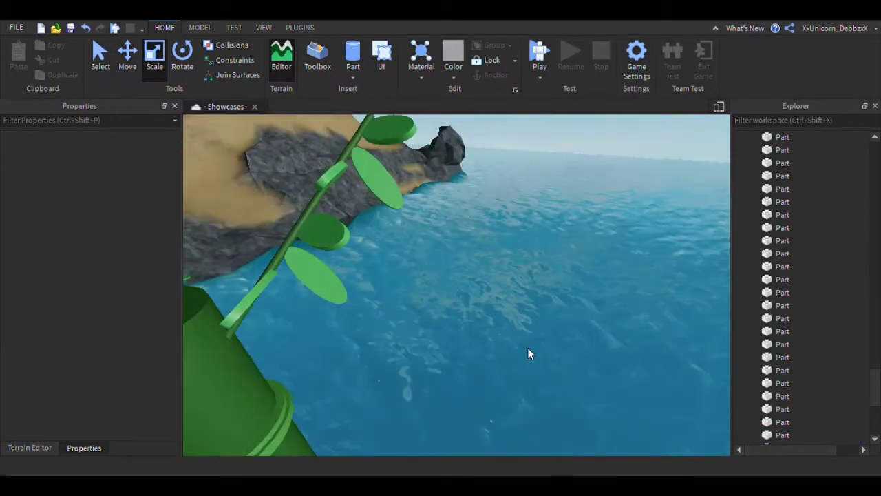
right_drag(466, 225, 465, 213)
key(d)
key(s)
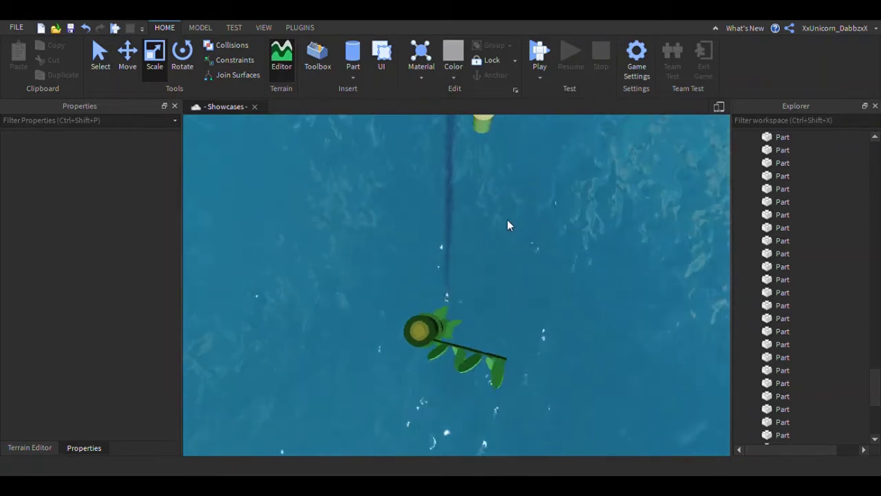
key(w)
right_drag(464, 362, 473, 363)
key(a)
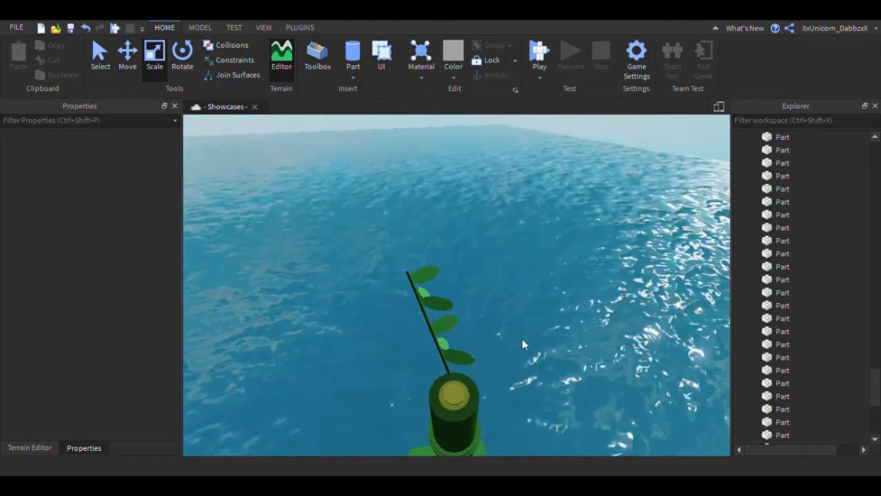
right_drag(524, 338, 526, 336)
key(d)
key(q)
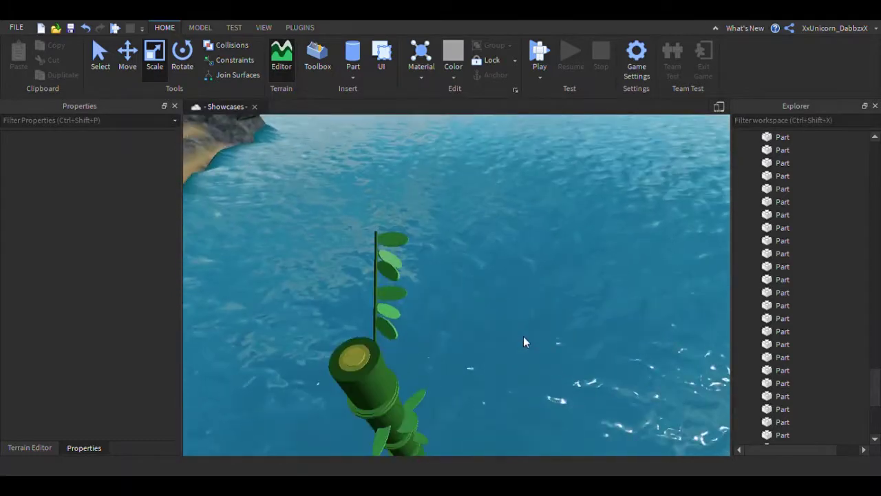
- Duplicate the twig's six leaves as a group and rotate the copies to different angles around the twig
drag(379, 222, 436, 345)
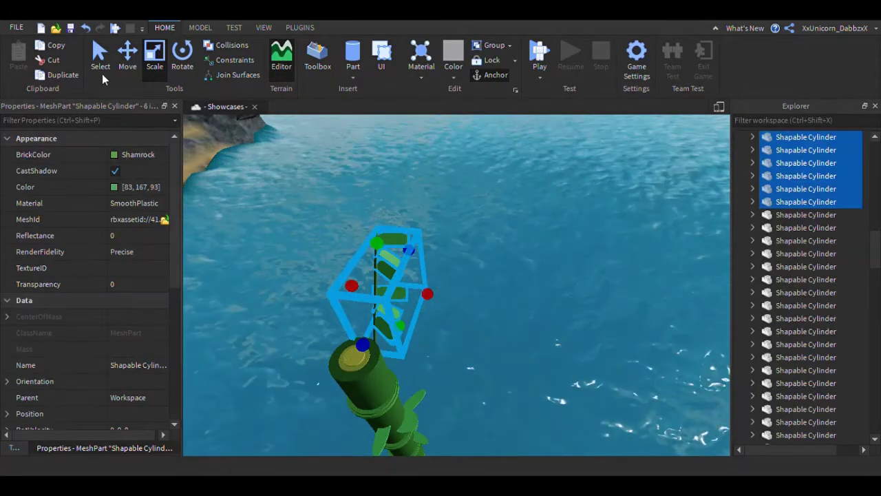
click(177, 60)
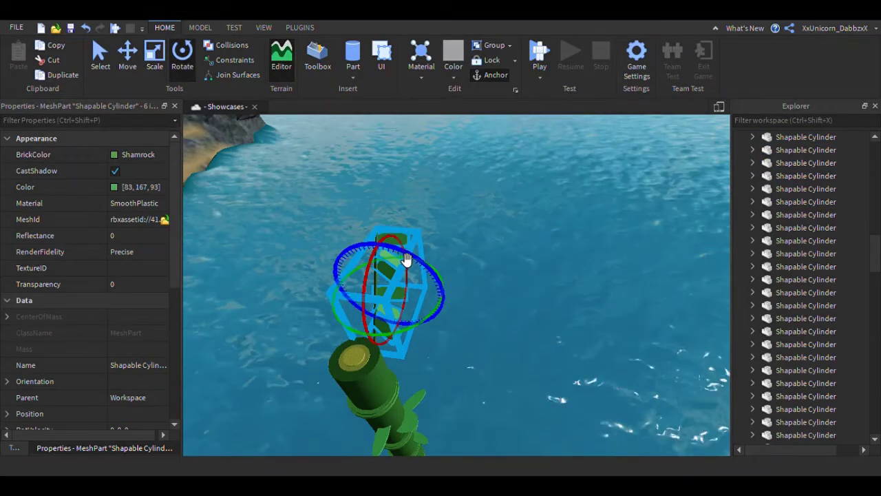
drag(402, 256, 379, 249)
drag(142, 32, 155, 44)
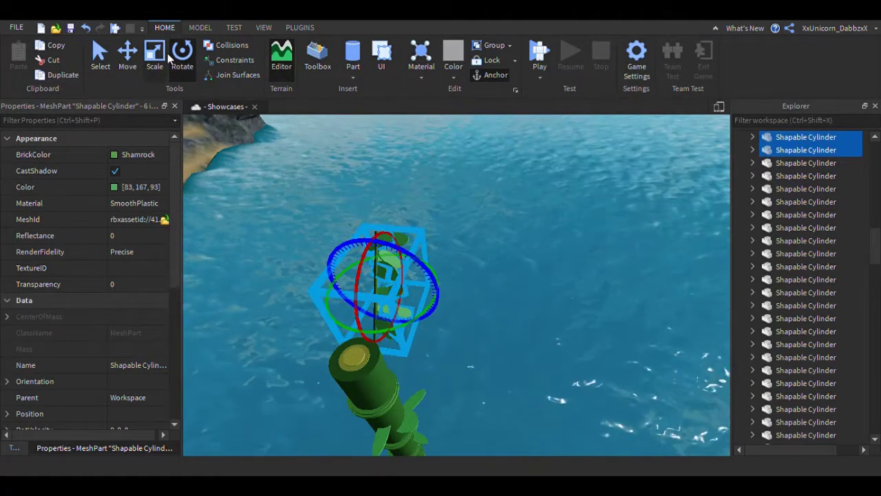
drag(399, 338, 423, 328)
drag(451, 293, 404, 263)
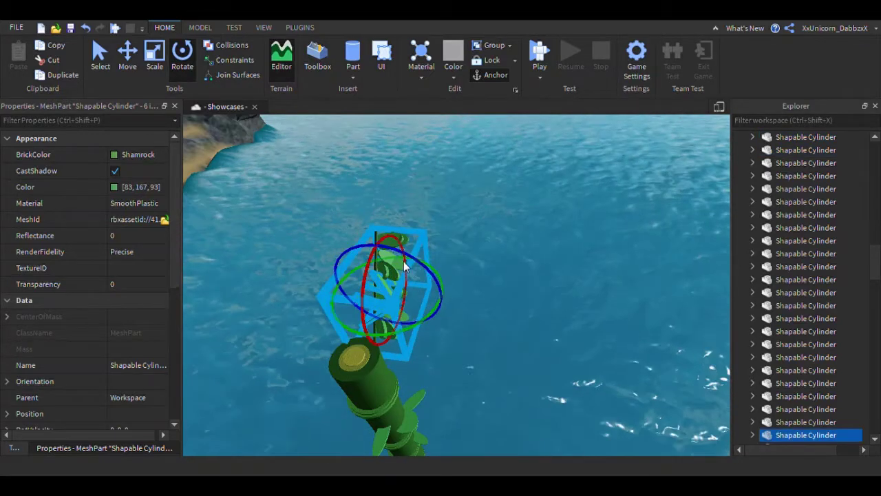
drag(449, 295, 479, 308)
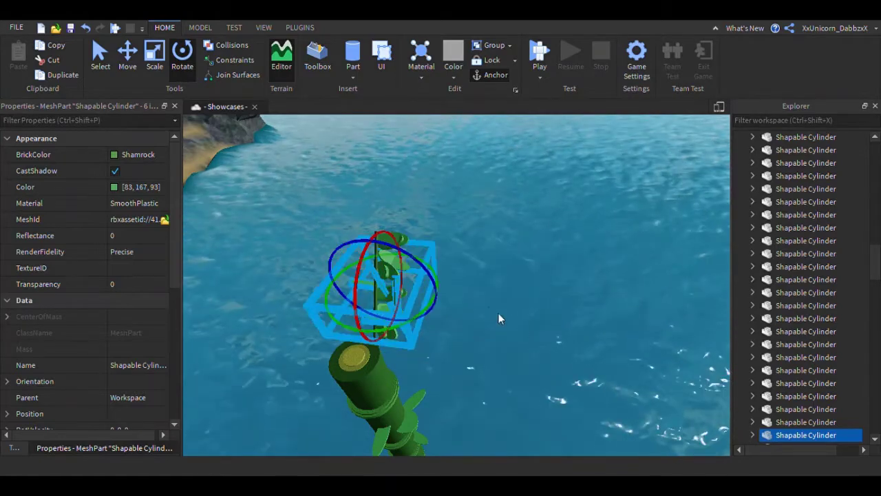
click(520, 328)
- Delete the latest rotated set of six leaf copies around the twig
key(w)
right_drag(517, 329, 521, 328)
key(s)
key(a)
click(463, 271)
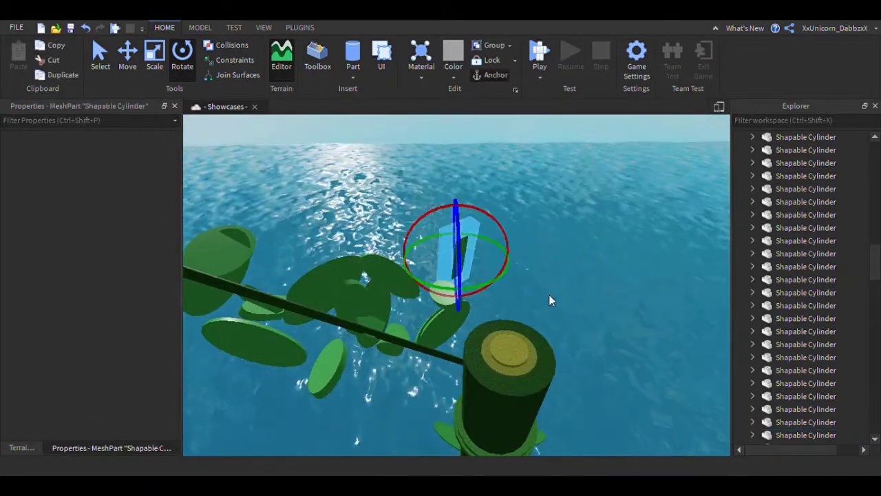
click(551, 297)
key(ctrl+z)
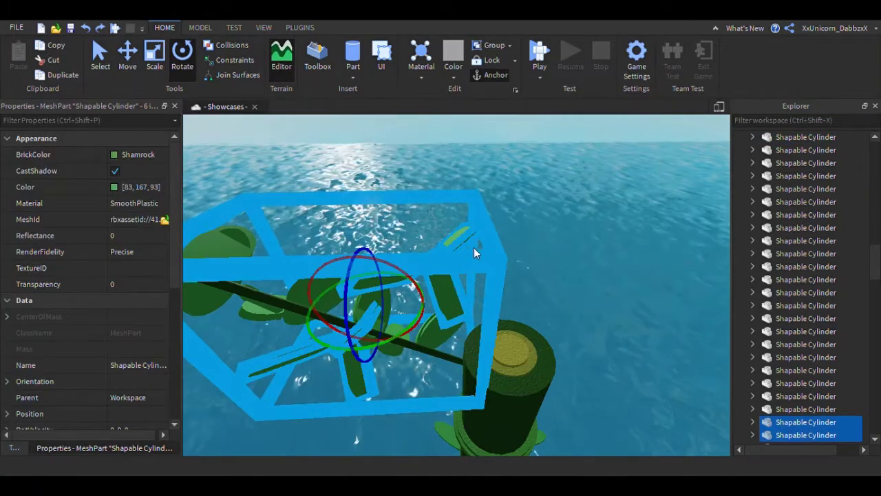
key(Delete)
key(d)
mouse_move(463, 254)
right_down()
mouse_move(448, 262)
mouse_move(463, 254)
right_up()
key(d)
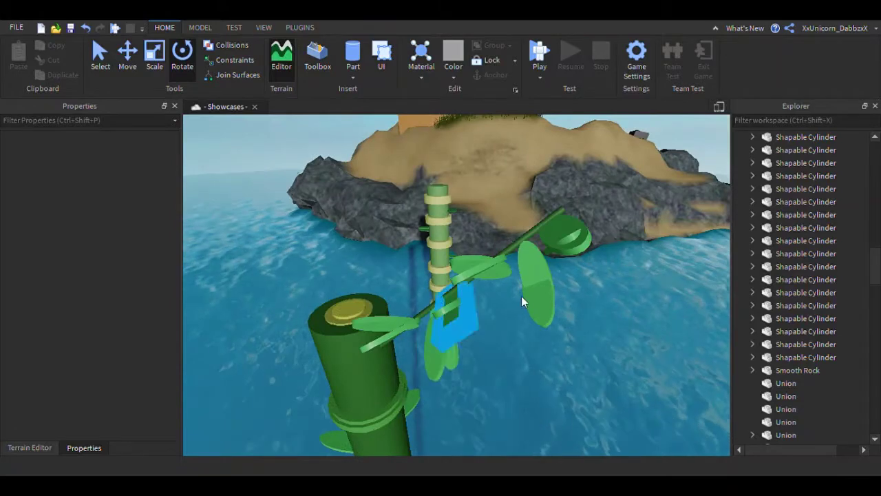
right_drag(545, 293, 546, 293)
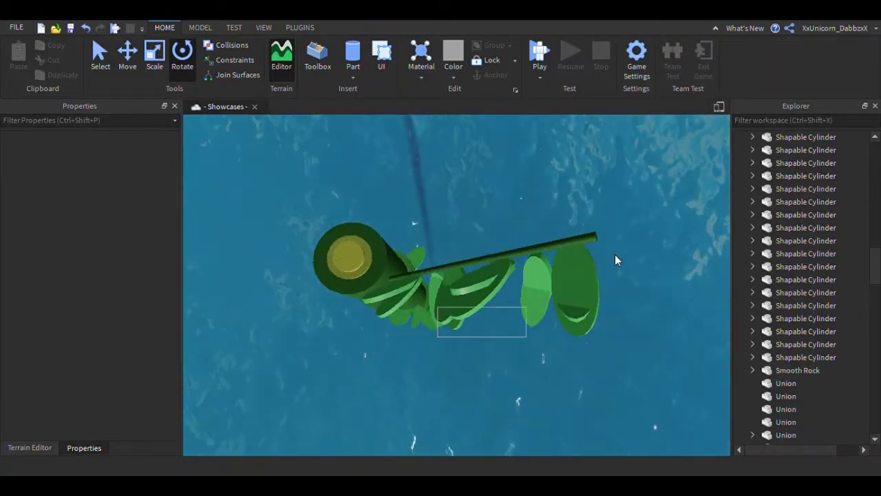
drag(615, 255, 611, 287)
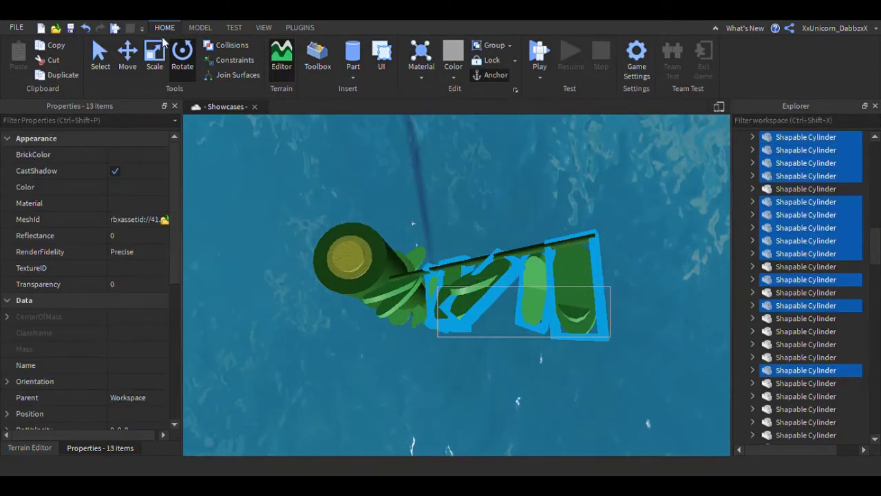
key(ctrl+1)
key(ctrl+d)
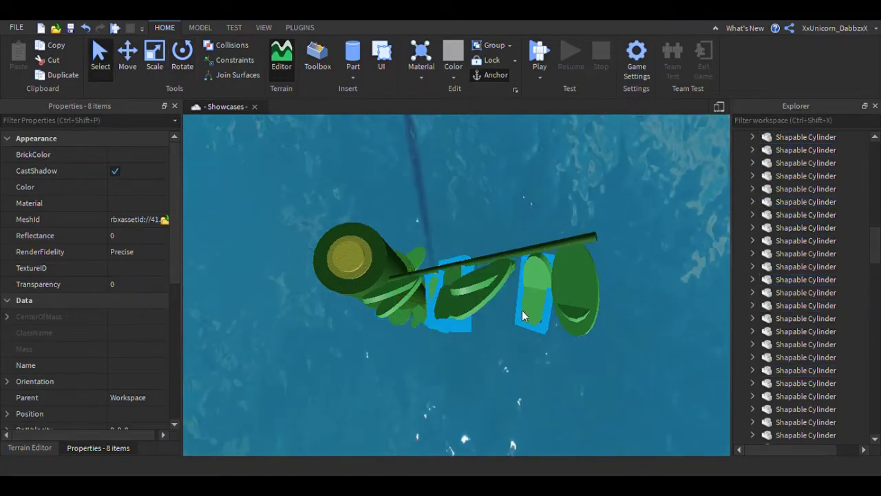
click(189, 64)
right_drag(554, 339, 556, 342)
click(470, 301)
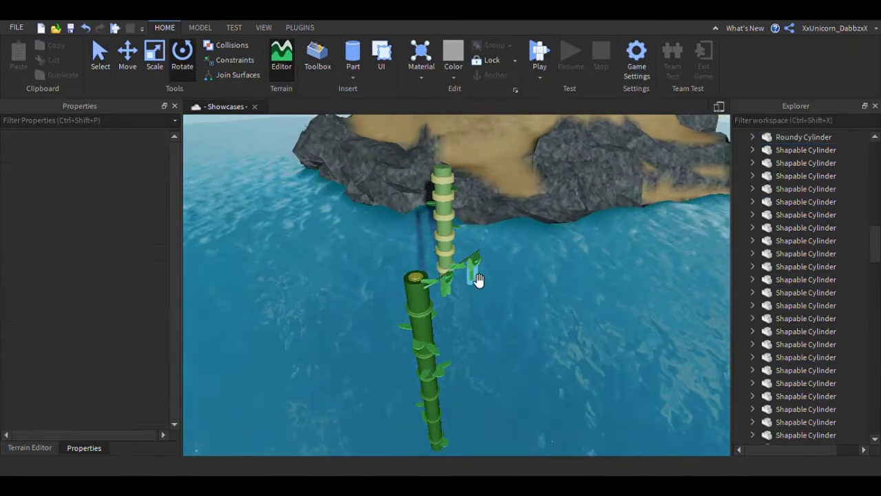
- Place single leaf copies along the bare side of the twig, one near its middle and one near its tip
click(480, 282)
right_drag(480, 282, 480, 281)
scroll(480, 281, up, 2)
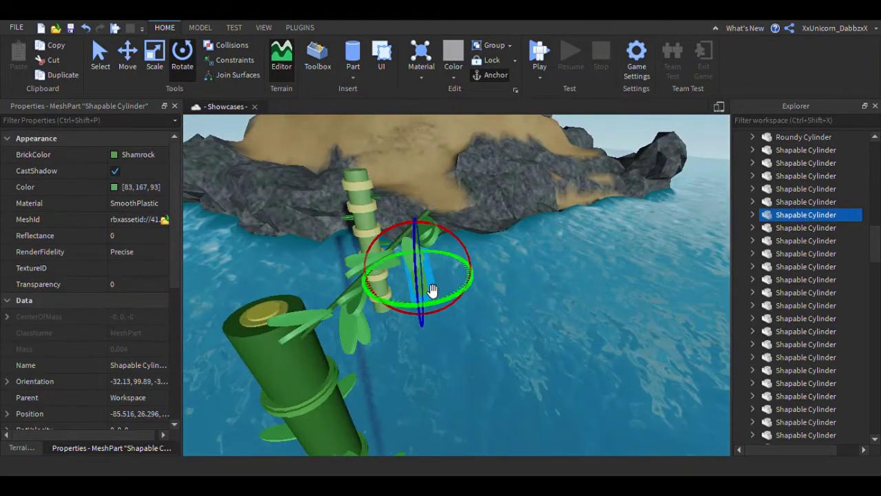
right_drag(492, 310, 493, 314)
click(95, 58)
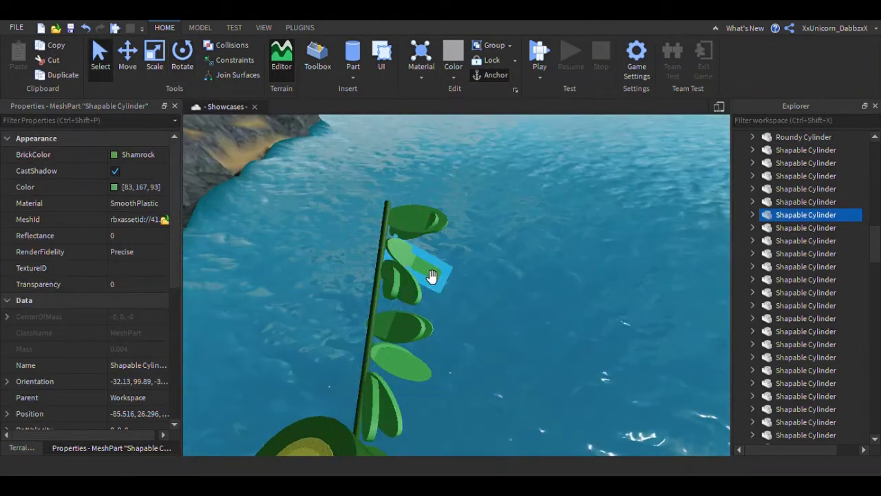
drag(381, 340, 424, 379)
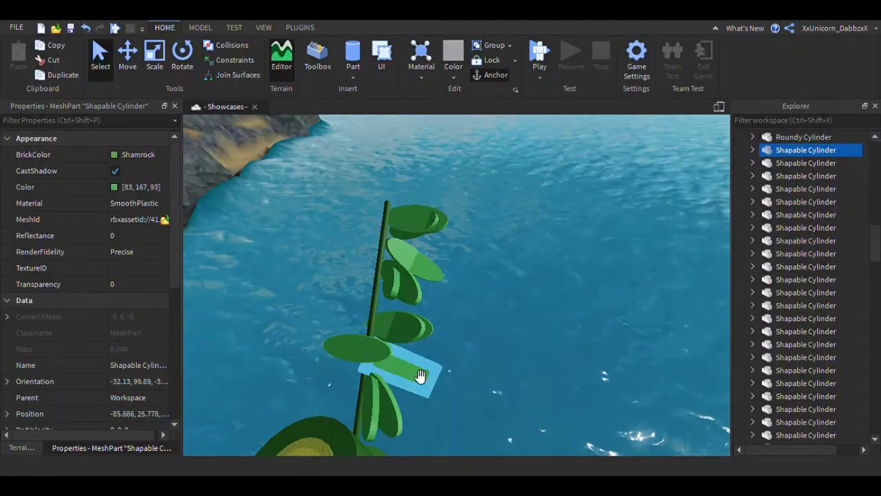
mouse_move(392, 258)
mouse_down()
mouse_move(387, 248)
mouse_move(414, 369)
mouse_move(451, 365)
mouse_move(407, 256)
mouse_up()
click(449, 377)
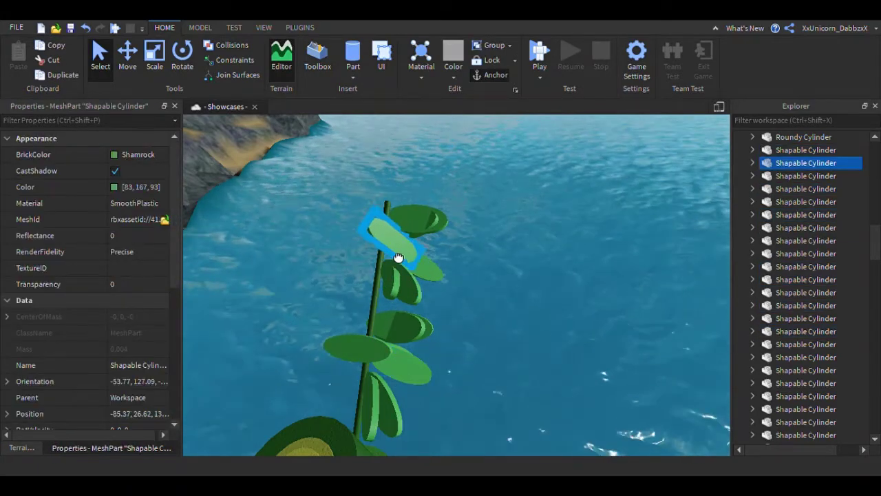
- Add further leaf copies to the twig's bare side, at its middle, tip and stalk end, undoing the accidental move of the twig
click(377, 314)
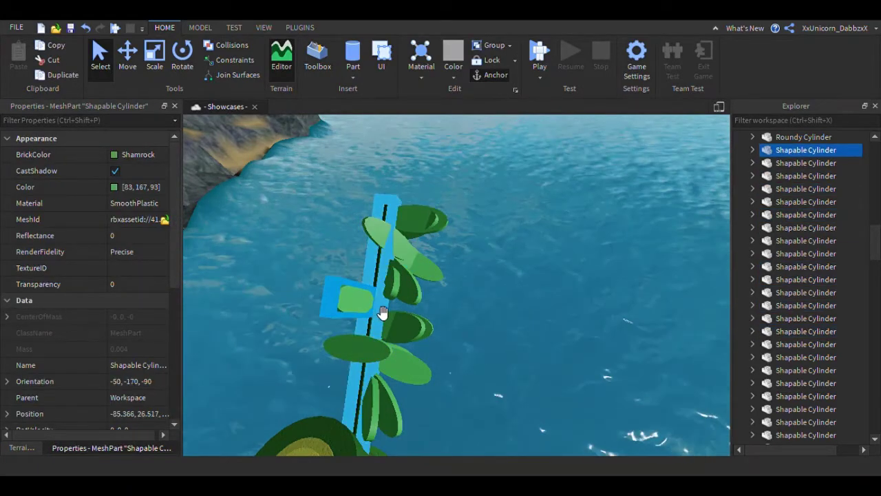
mouse_move(384, 315)
mouse_down()
mouse_move(407, 332)
mouse_move(399, 315)
mouse_up()
key(ctrl+z)
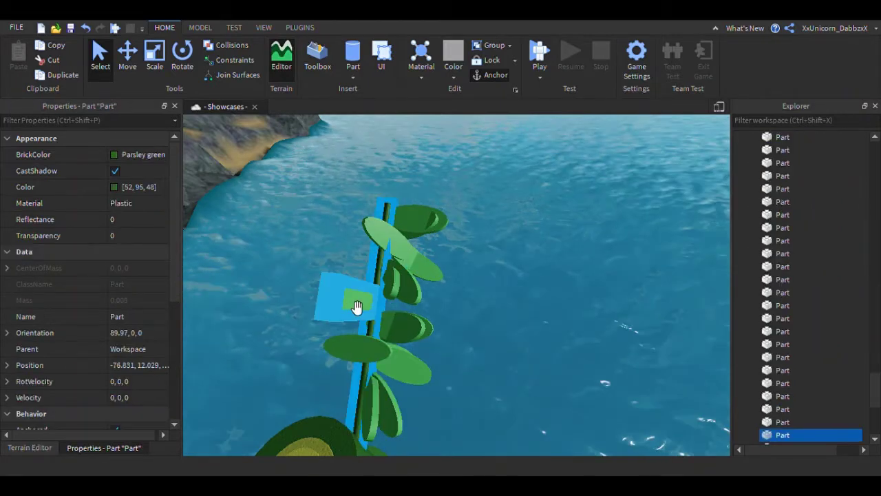
click(358, 305)
key(ctrl+d)
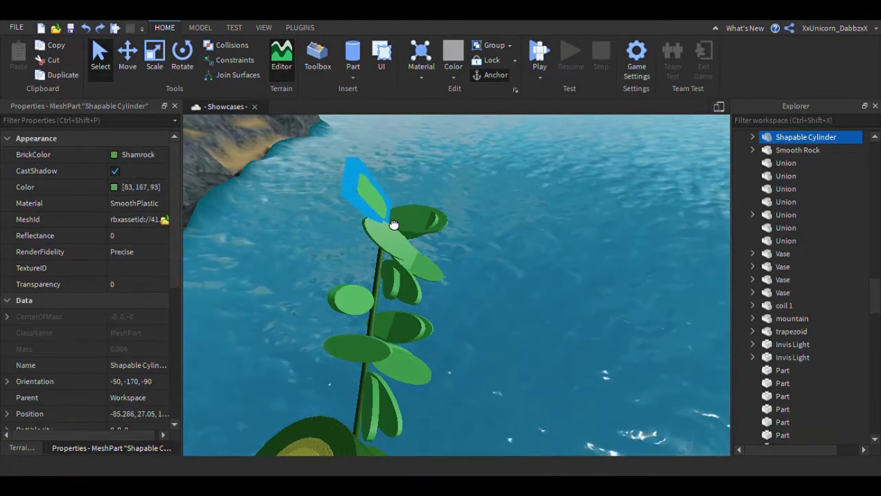
drag(359, 379, 385, 396)
right_drag(385, 395, 383, 397)
key(a)
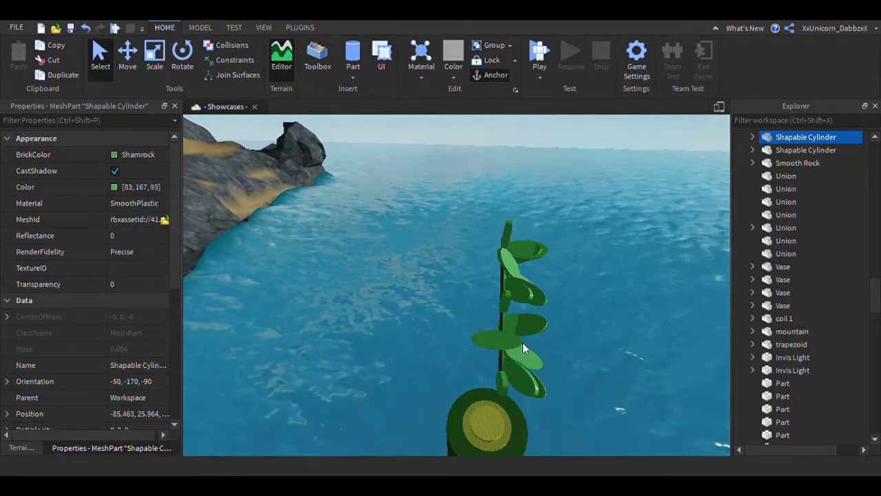
- Duplicate the leaves on the twig's fuller side as a set, rotate the copies and move them across the twig
drag(559, 222, 516, 399)
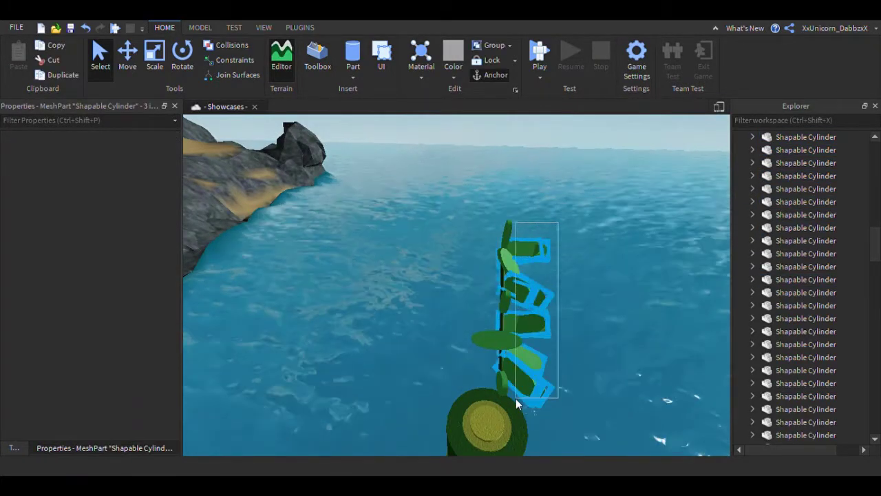
click(190, 62)
key(ctrl+g)
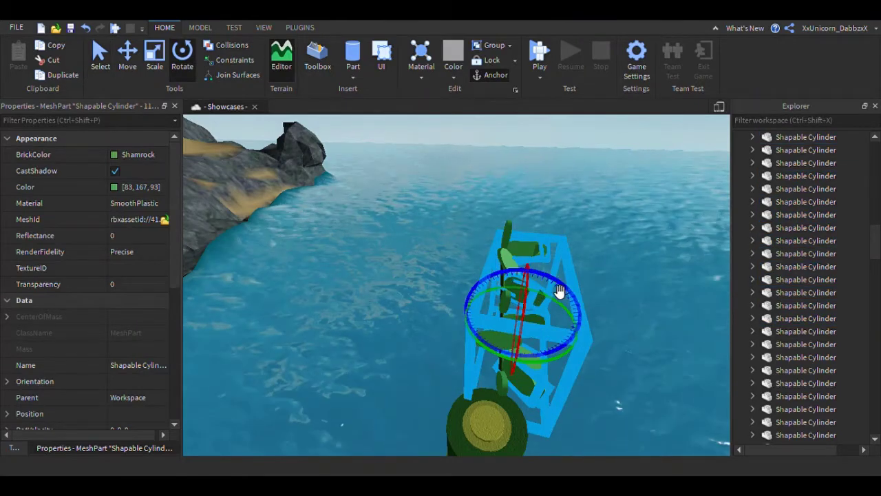
drag(560, 292, 462, 290)
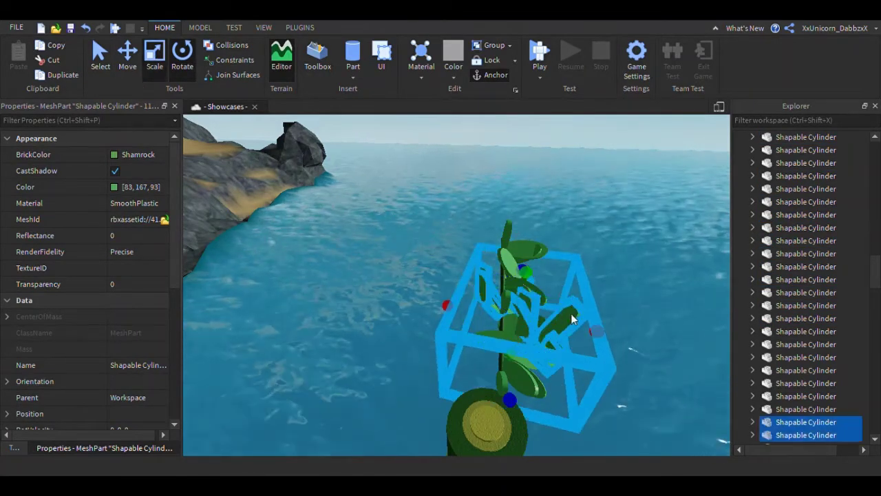
click(130, 65)
drag(635, 339, 584, 356)
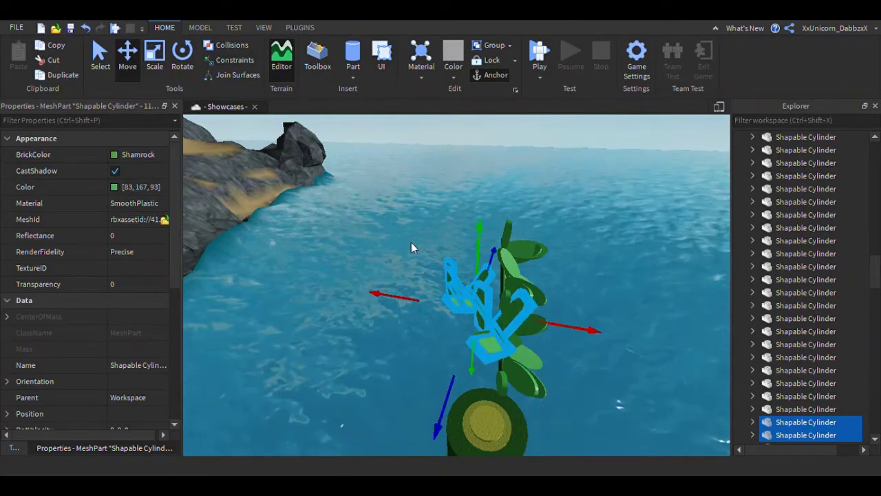
- Rotate and shift the copied leaf set until it fans out from the twig's sparser side
click(183, 53)
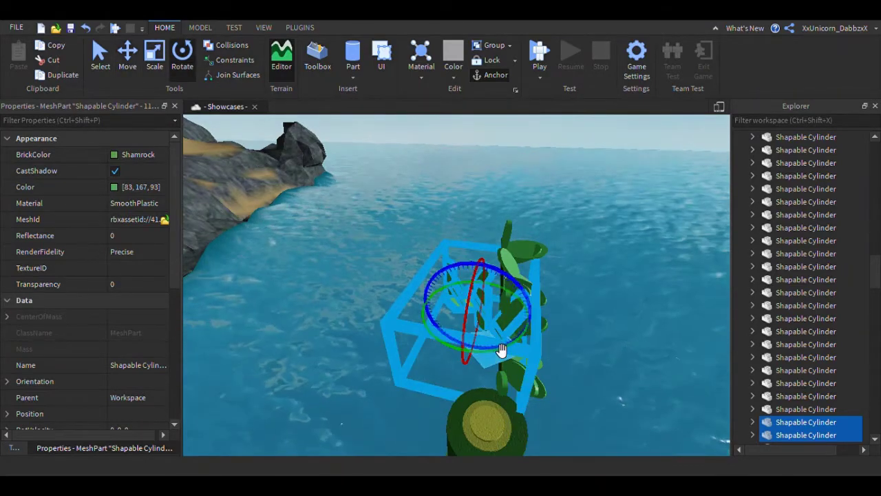
mouse_move(493, 355)
mouse_down()
mouse_move(458, 356)
mouse_move(482, 368)
mouse_up()
click(129, 61)
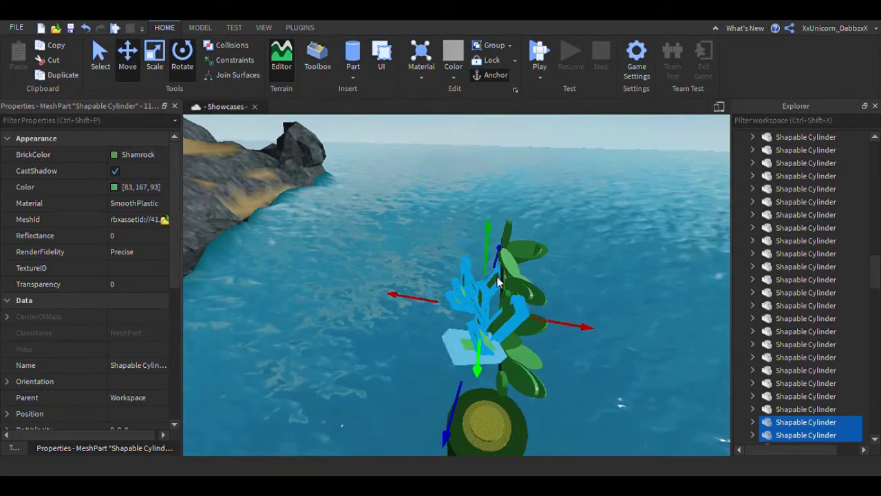
drag(558, 332, 574, 339)
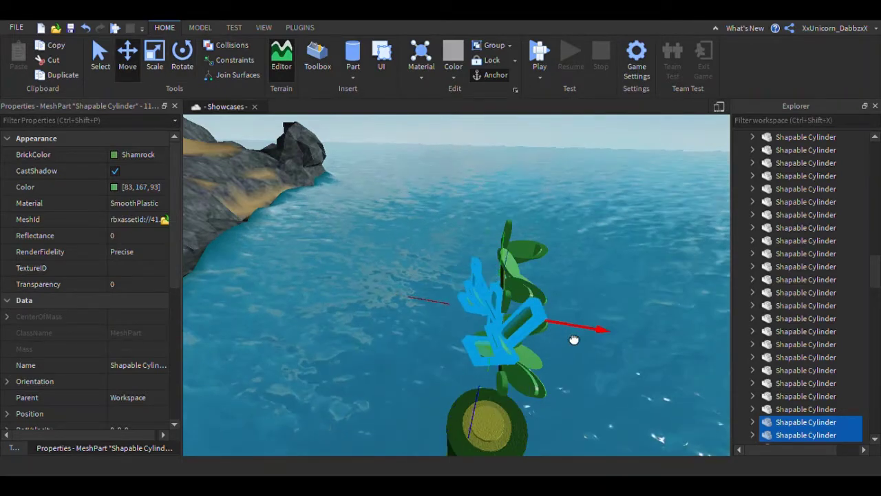
click(188, 64)
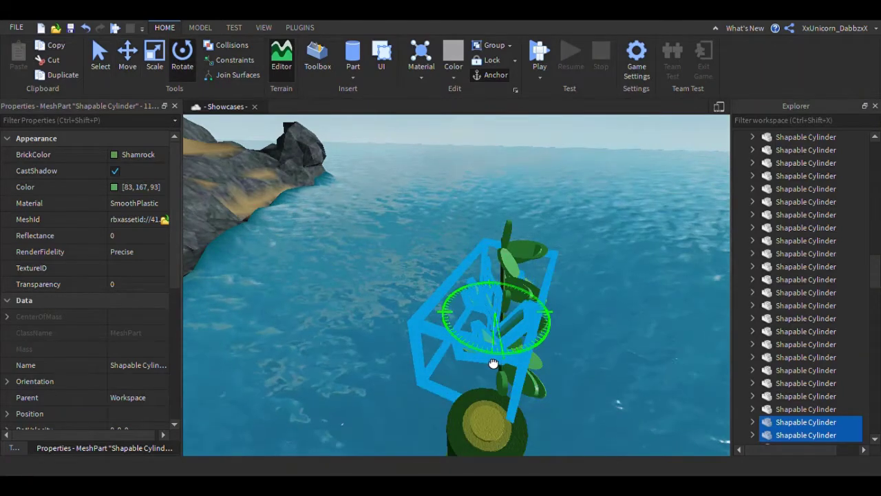
drag(493, 364, 485, 354)
drag(517, 271, 471, 247)
drag(514, 266, 533, 283)
click(592, 317)
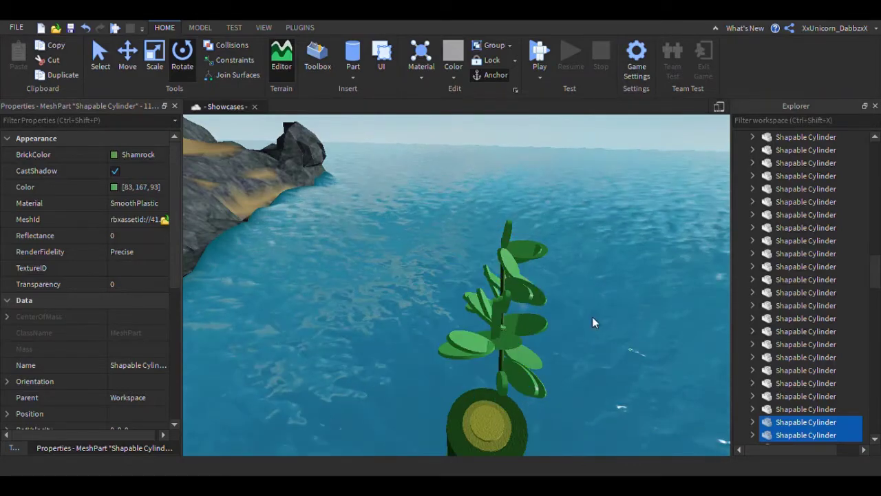
- Clear the stray leaves hanging below the twig and undo the accidental move of the leaf near the stalk
right_drag(592, 317, 599, 323)
scroll(598, 323, up, 3)
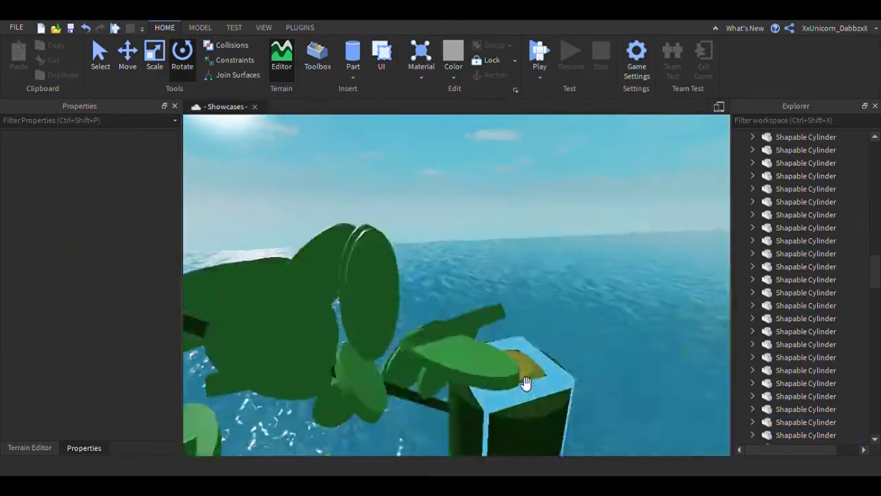
scroll(526, 383, down, 4)
click(354, 342)
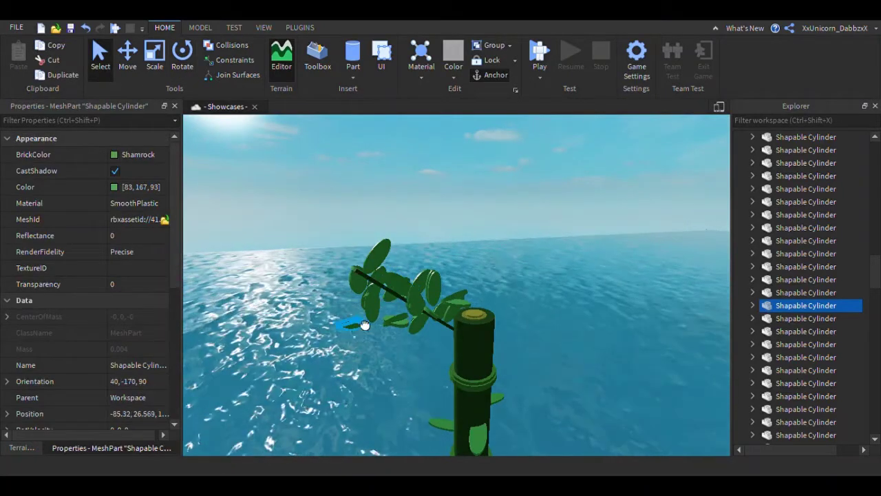
click(383, 295)
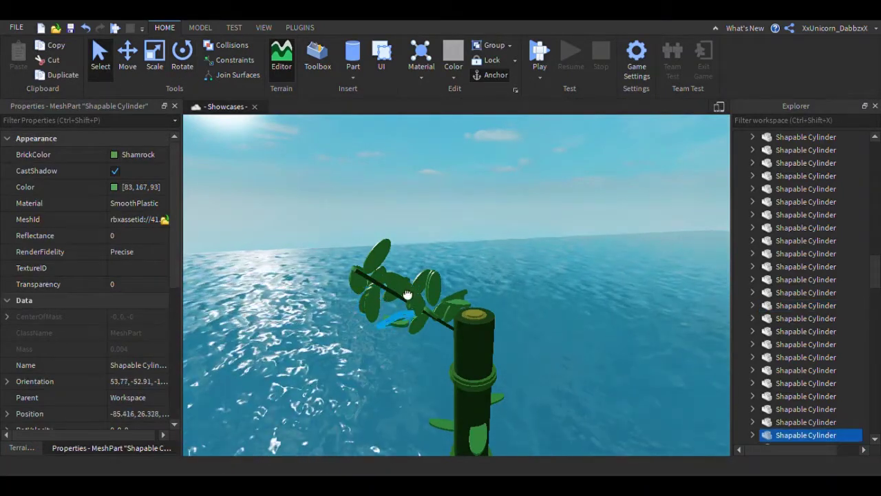
click(401, 307)
click(448, 335)
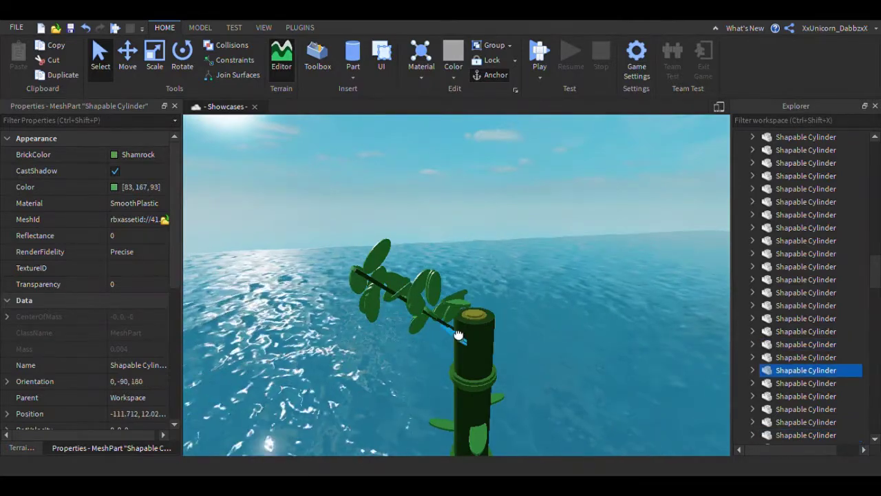
key(ctrl+z)
- Lengthen the twig outward well beyond its outermost leaves with Scale
right_drag(440, 322, 440, 324)
scroll(439, 323, down, 3)
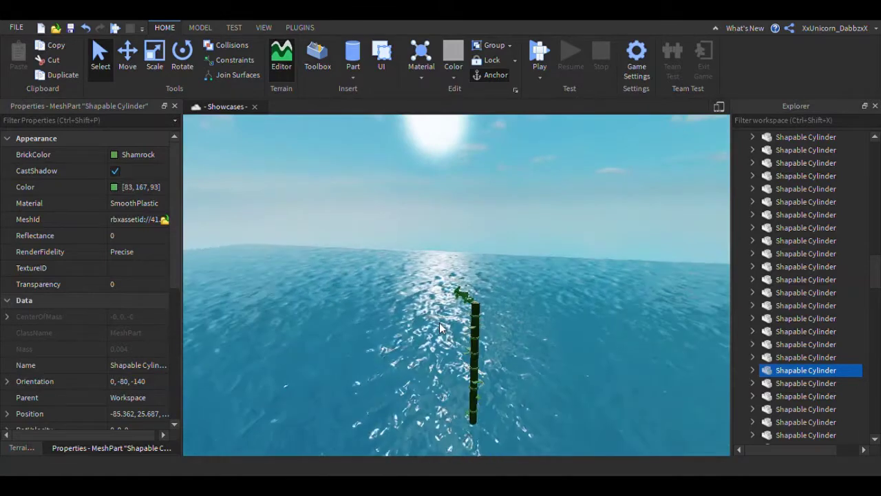
scroll(440, 325, up, 5)
right_drag(448, 329, 441, 296)
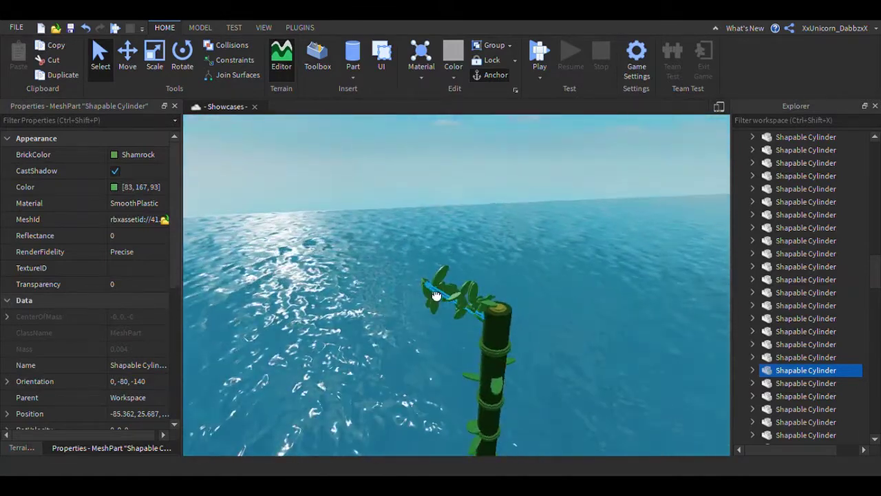
click(149, 60)
click(484, 316)
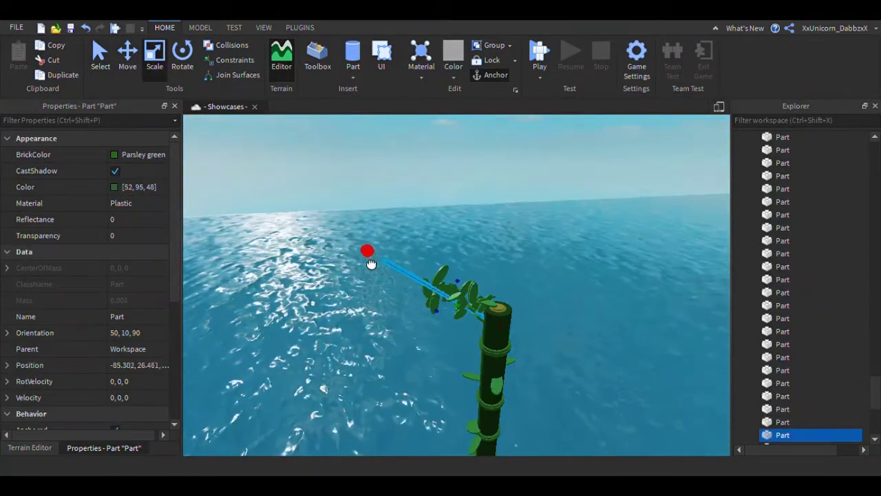
click(388, 323)
right_drag(388, 323, 383, 321)
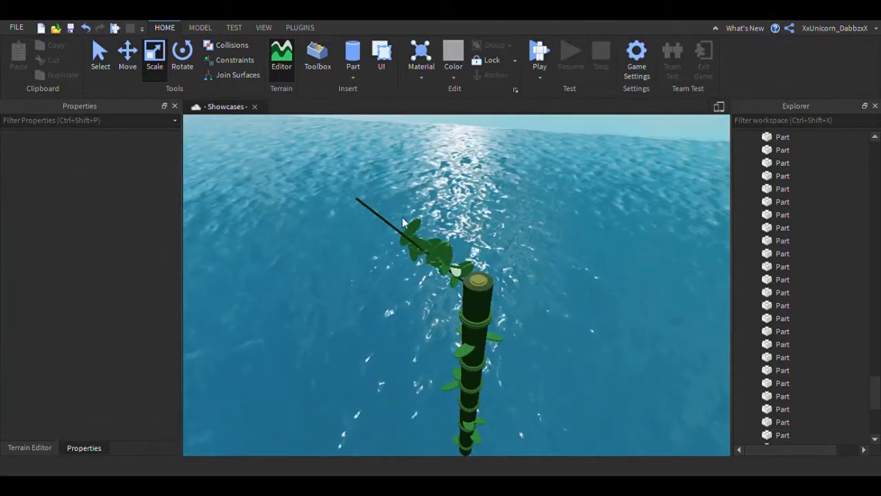
- Select the twig with its leaves and move them off the stalk onto the open water
drag(454, 296, 468, 279)
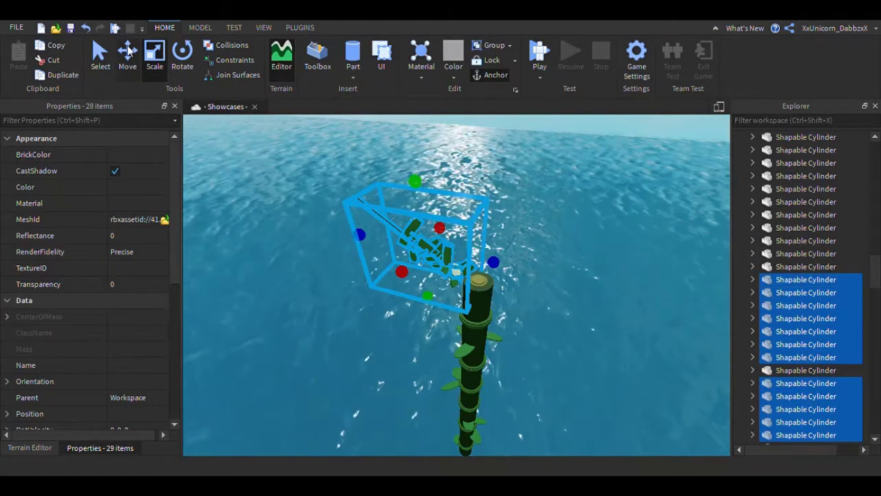
click(107, 60)
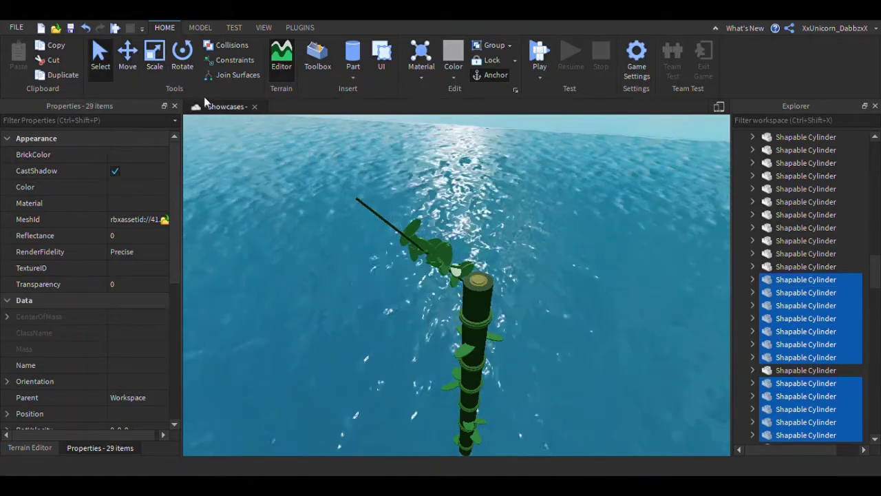
click(268, 156)
drag(433, 282, 377, 338)
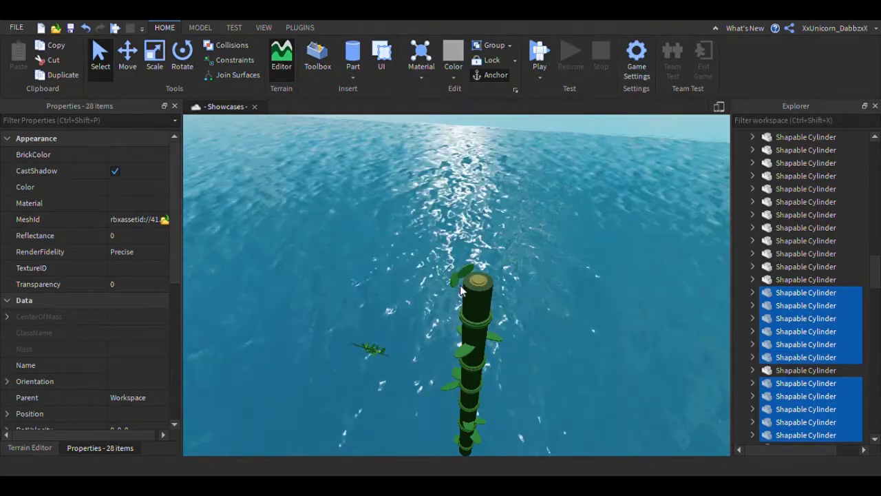
- Bring the two leaves left at the stalk over to the detached twig and align them with its end
drag(436, 253, 367, 354)
scroll(403, 360, up, 4)
key(w)
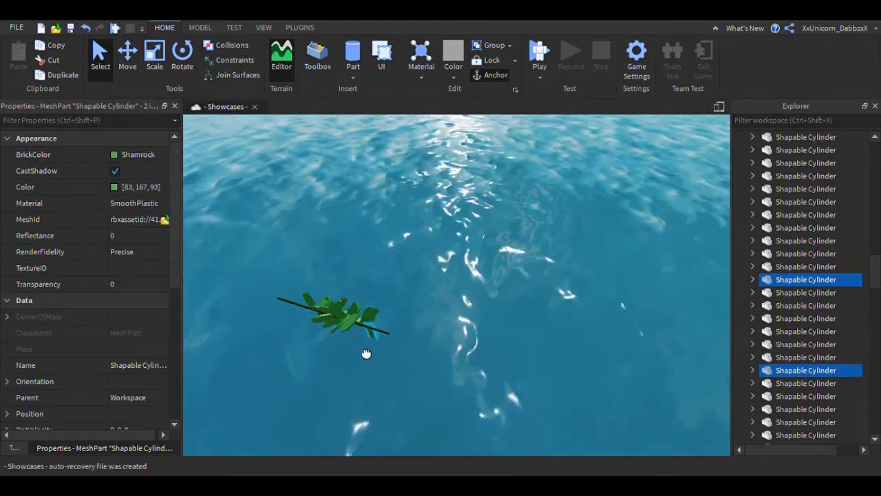
right_drag(366, 354, 368, 353)
key(w)
drag(369, 353, 502, 272)
click(128, 63)
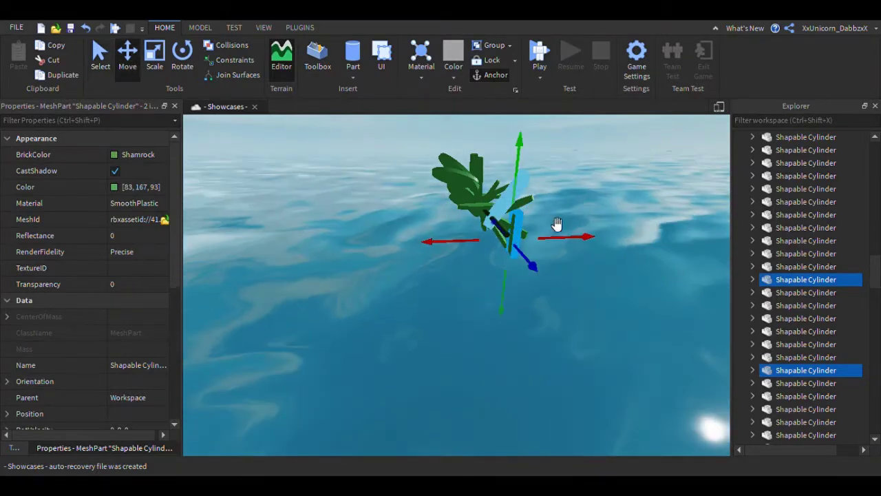
drag(525, 177, 523, 138)
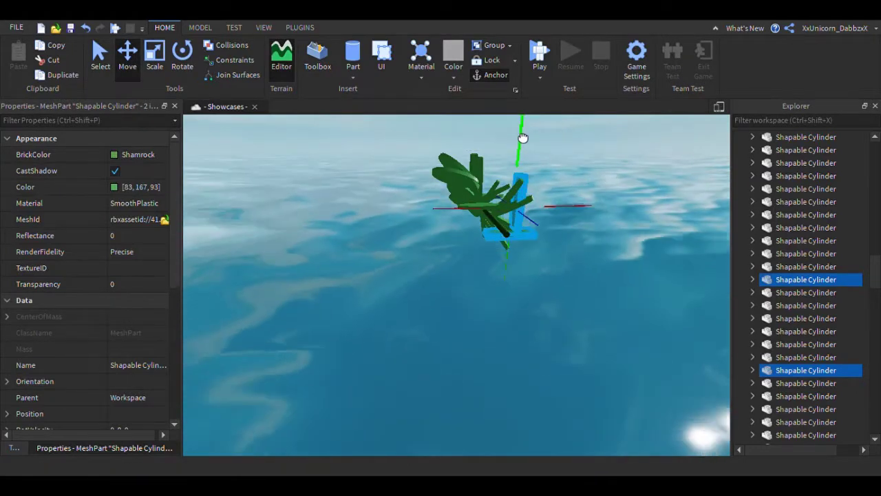
drag(577, 214, 567, 214)
- Select the leaves on the detached twig without the twig itself and shift them along it
right_drag(513, 318, 511, 318)
click(423, 348)
drag(324, 299, 498, 378)
ctrl+click(270, 374)
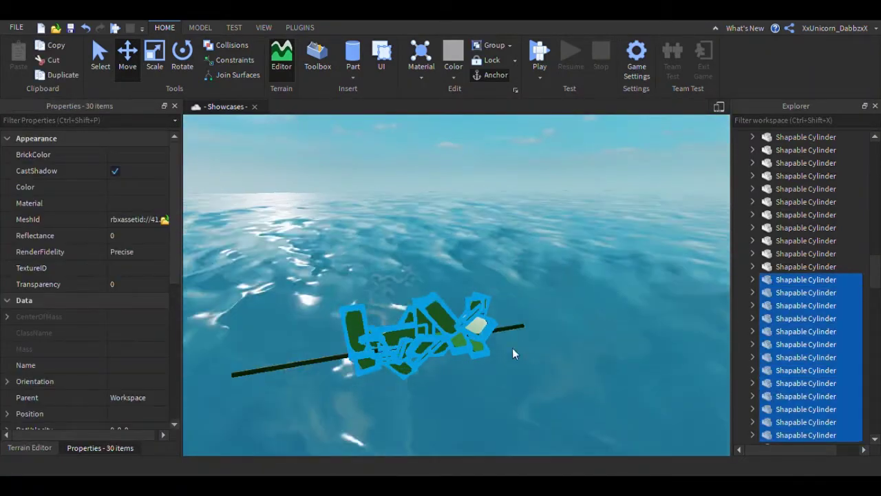
drag(544, 329, 578, 340)
- Duplicate the selected leaves and rotate the copies around the twig for denser foliage
key(ctrl+d)
click(183, 57)
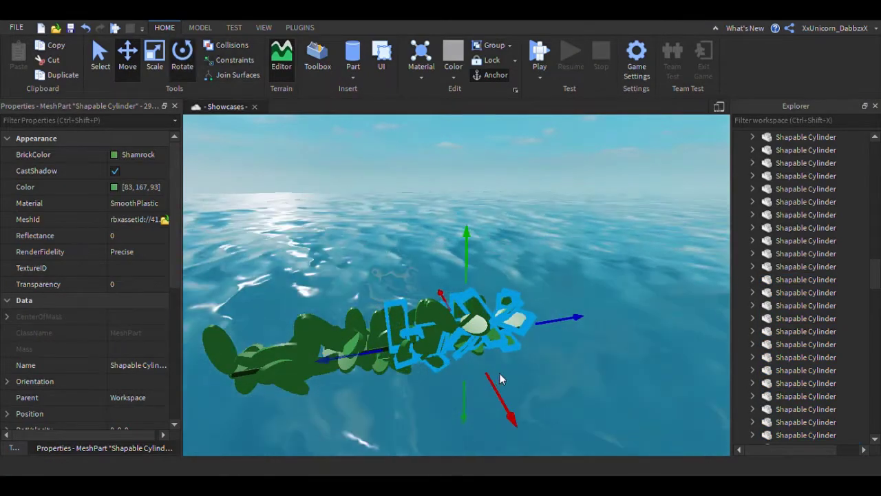
drag(482, 314, 534, 397)
click(598, 370)
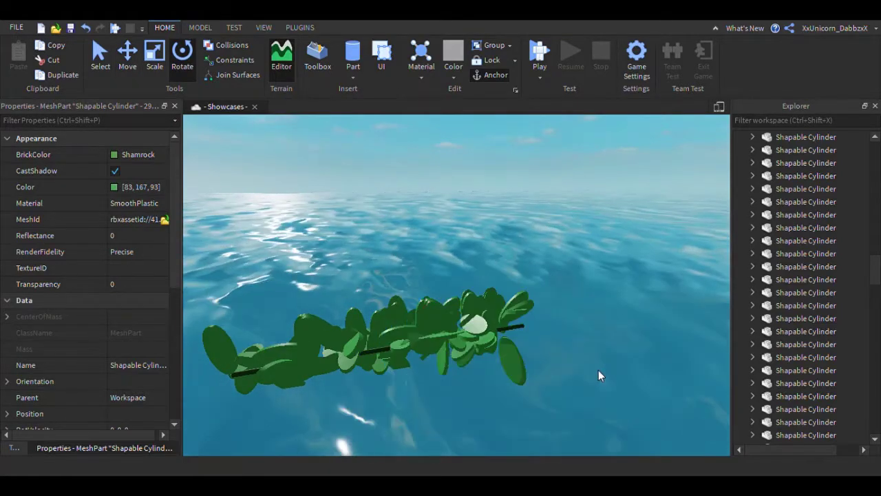
- Examine the leaf coverage of the twig from several sides and distances
mouse_move(470, 364)
right_down()
mouse_move(475, 372)
mouse_move(457, 366)
right_up()
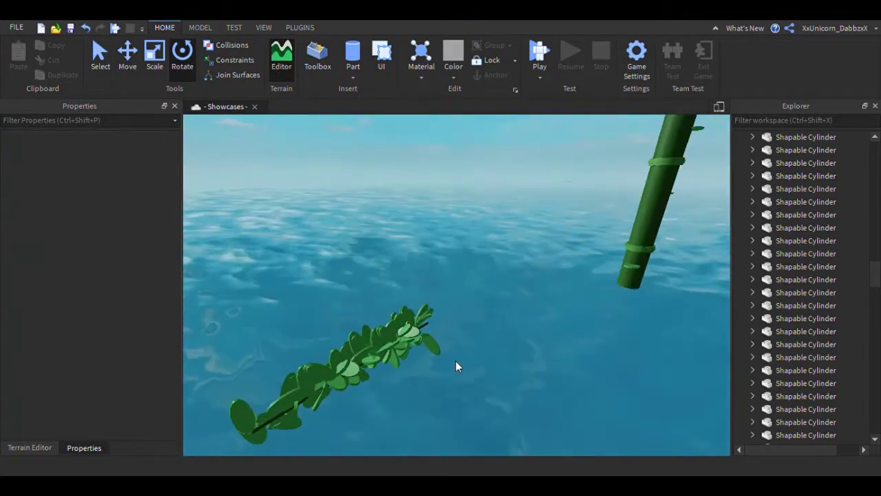
scroll(427, 371, up, 3)
right_drag(393, 376, 463, 391)
click(422, 357)
right_drag(524, 438, 472, 400)
drag(452, 392, 449, 396)
click(331, 377)
right_drag(331, 378, 336, 380)
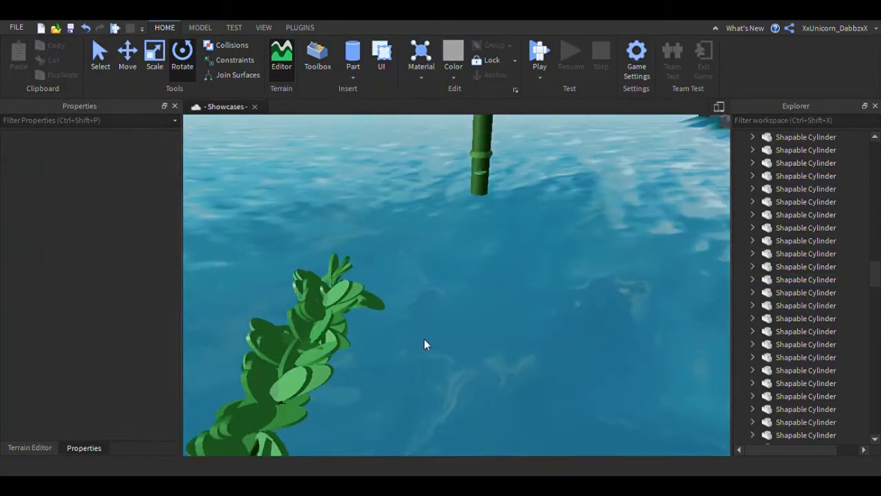
right_drag(424, 343, 469, 330)
right_drag(522, 349, 477, 279)
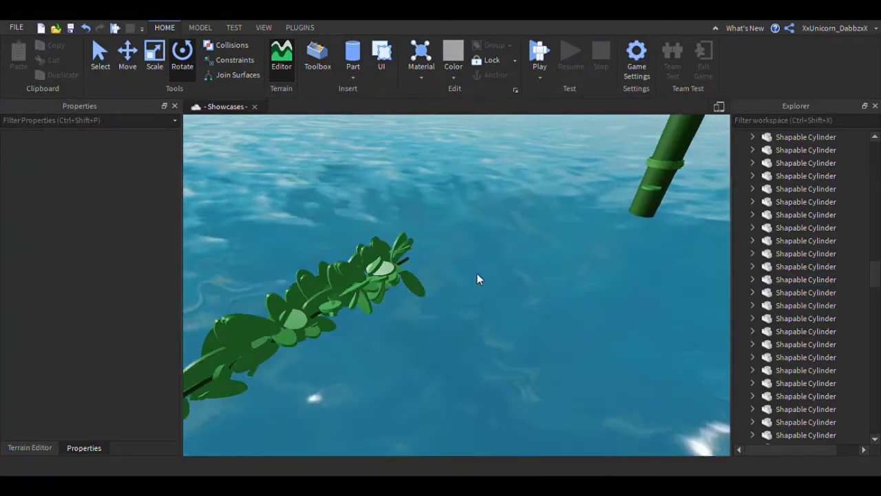
- Select the twig with all its leaves and group them into one model
click(383, 274)
right_drag(382, 275, 331, 267)
click(173, 65)
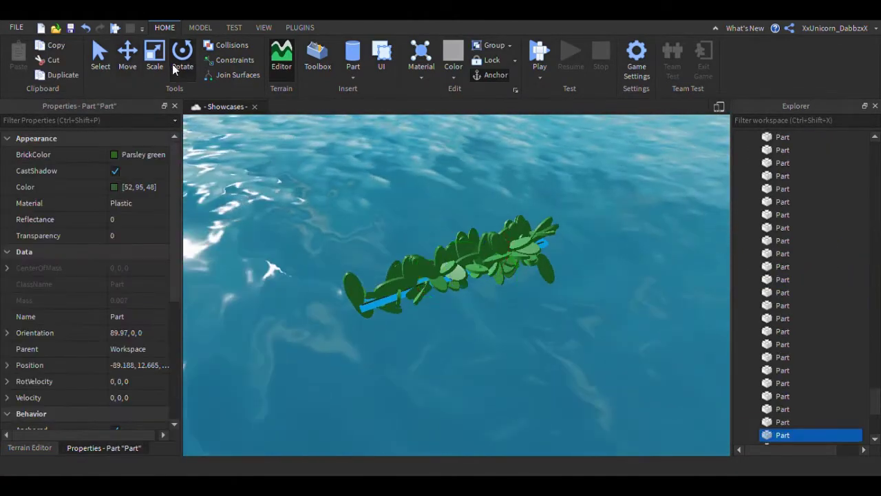
click(162, 59)
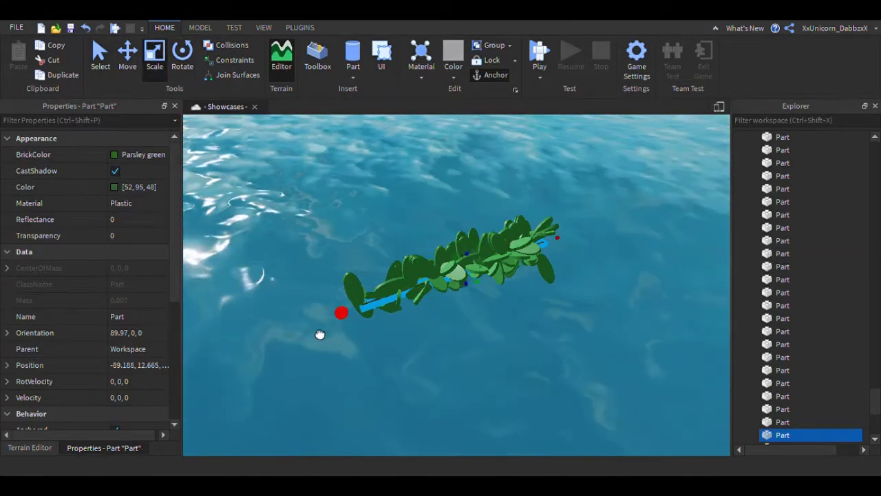
drag(255, 225, 614, 306)
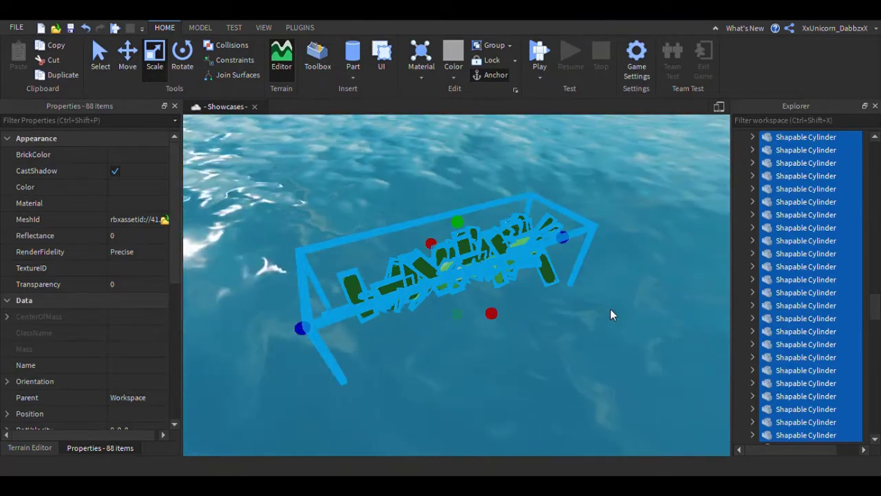
key(ctrl+g)
key(ctrl+1)
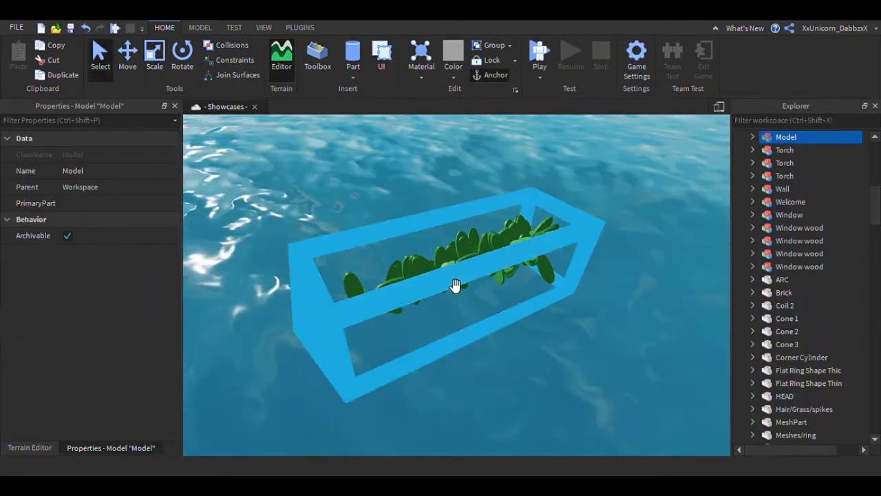
- Move the grouped twig next to the top of the bamboo stalk and rotate it so it slants upward
drag(457, 287, 370, 321)
right_drag(369, 321, 369, 320)
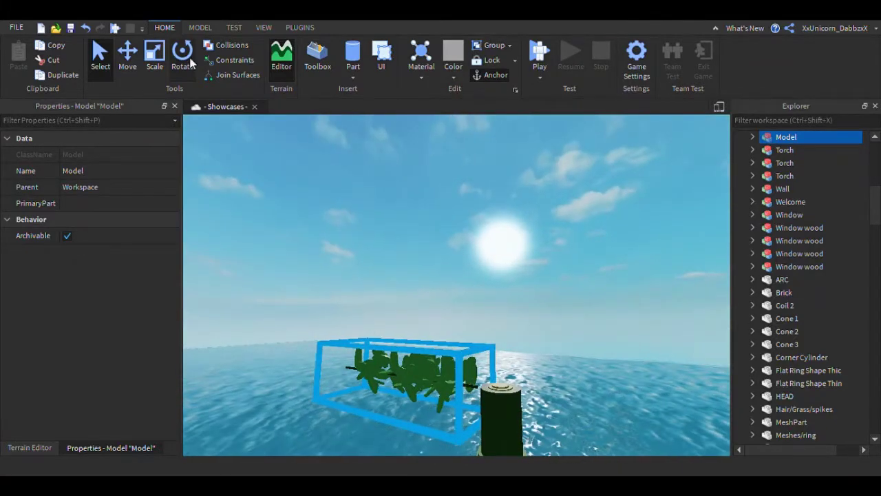
drag(413, 312, 284, 230)
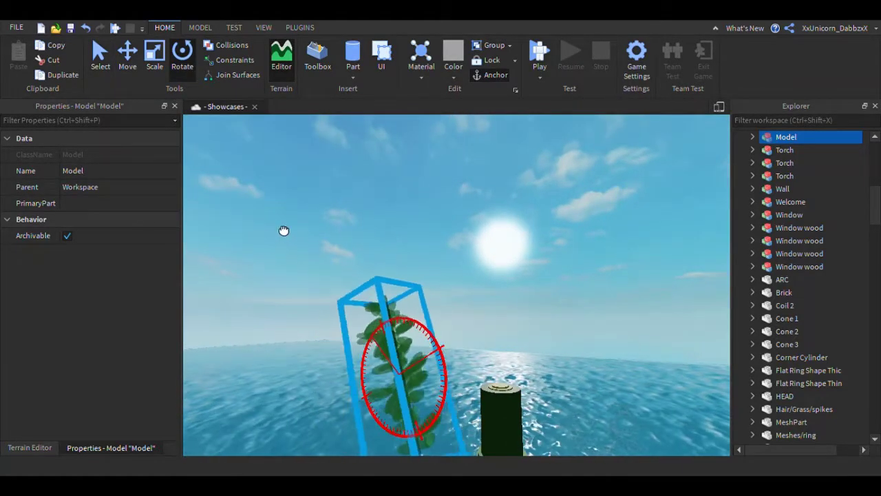
drag(154, 67, 152, 66)
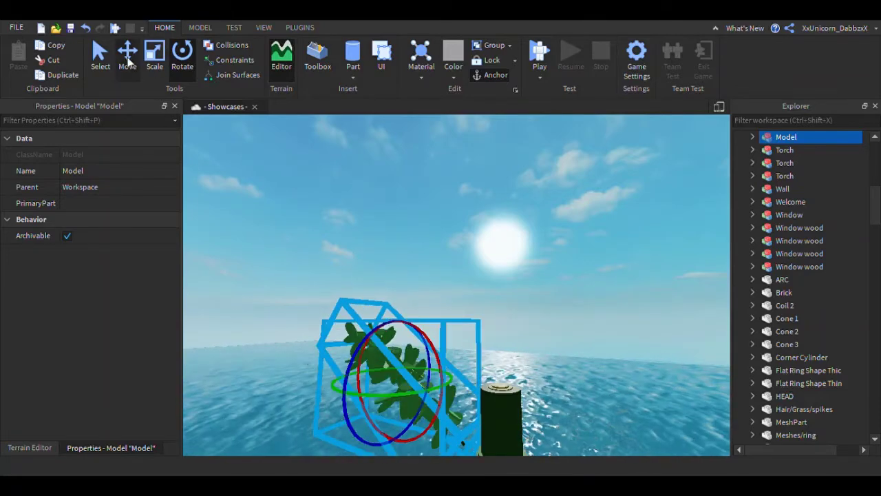
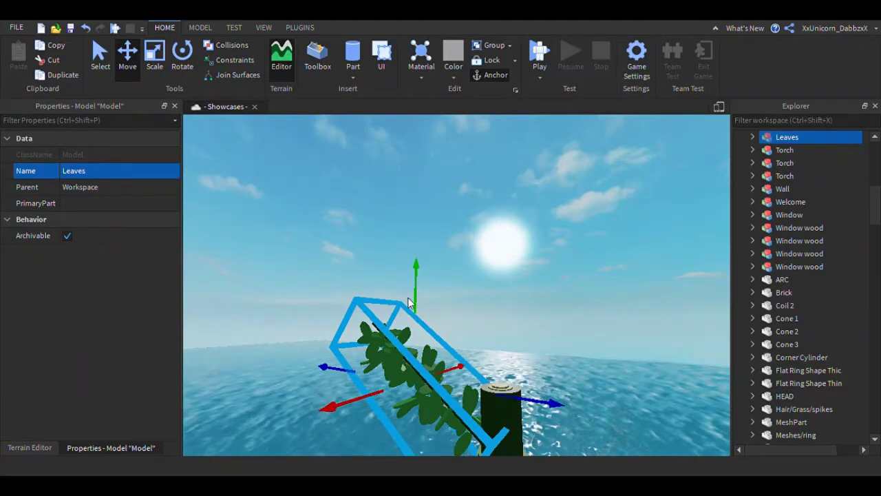
- Adjust the tilt and position of the Leaves twig so its lower end meets the stalk's top
drag(424, 300, 429, 295)
drag(525, 376, 538, 386)
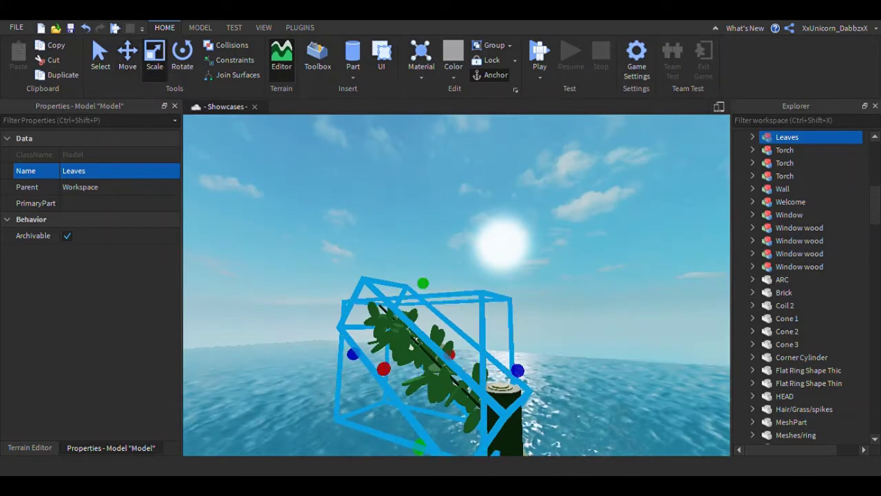
drag(457, 328, 466, 339)
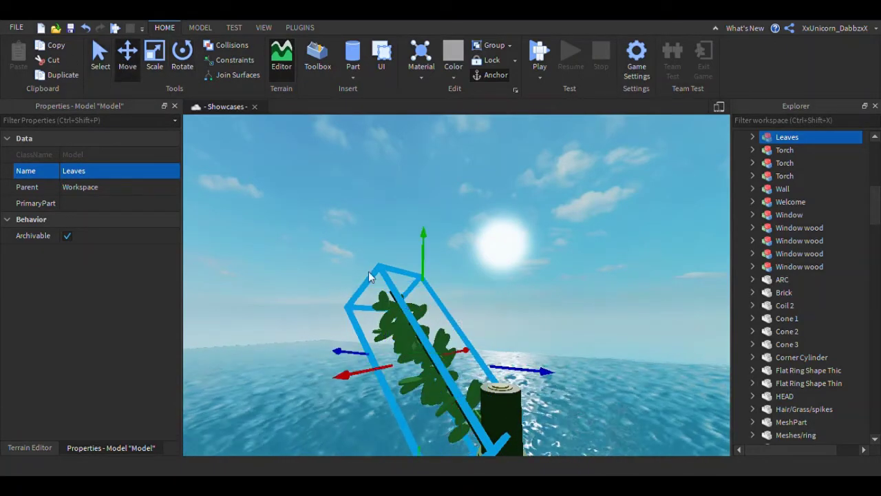
drag(510, 383, 533, 377)
right_drag(511, 351, 514, 350)
- Rotate the copied Leaves twig to another direction and place its inner end against the stalk's top
click(181, 57)
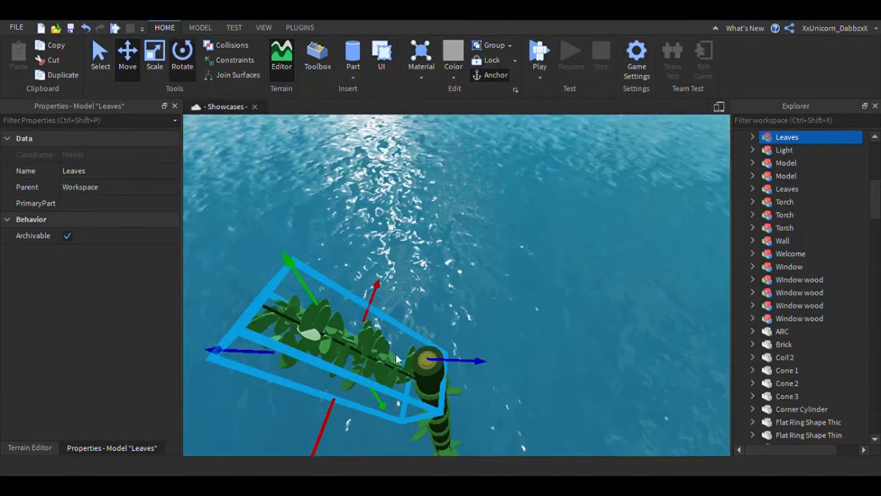
drag(398, 406, 270, 432)
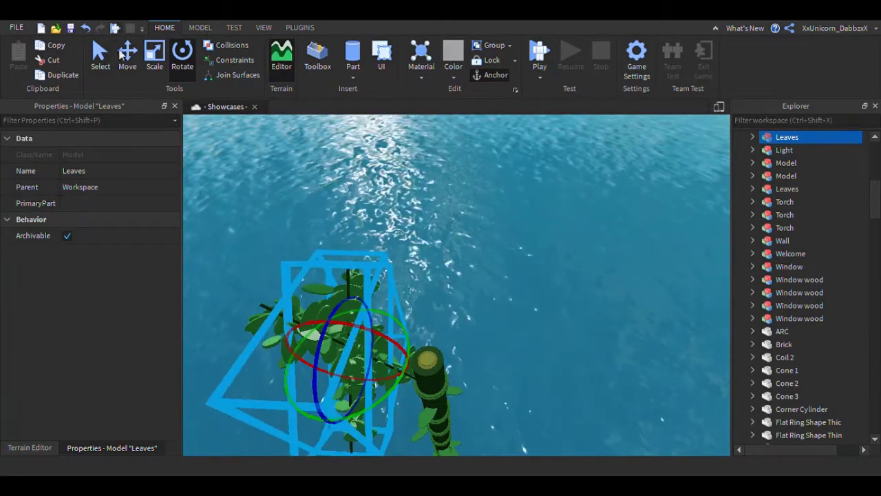
click(128, 59)
drag(444, 363, 519, 384)
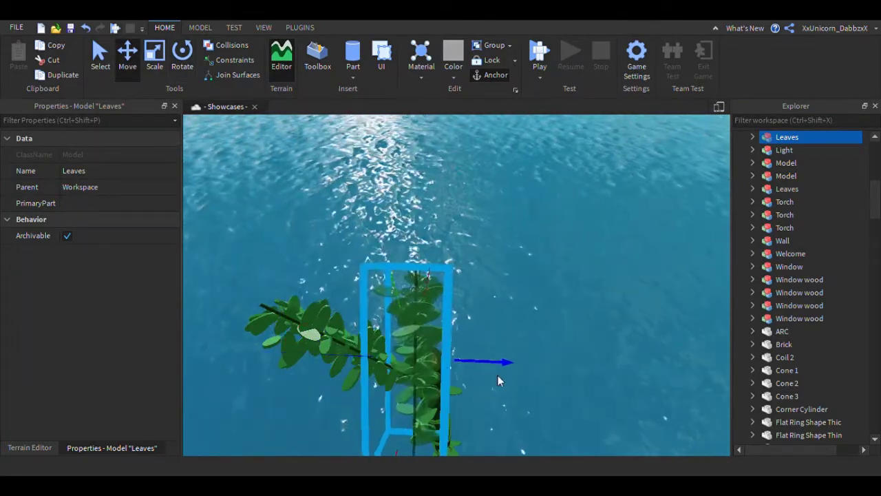
right_drag(498, 377, 427, 397)
drag(409, 389, 422, 307)
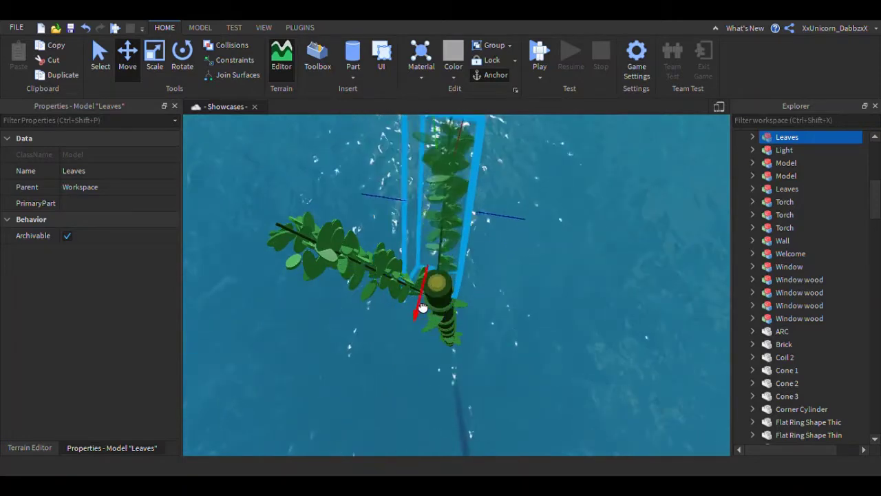
- Duplicate both attached twigs together, rotate the copies and move them to the opposite sides of the stalk
ctrl+click(338, 250)
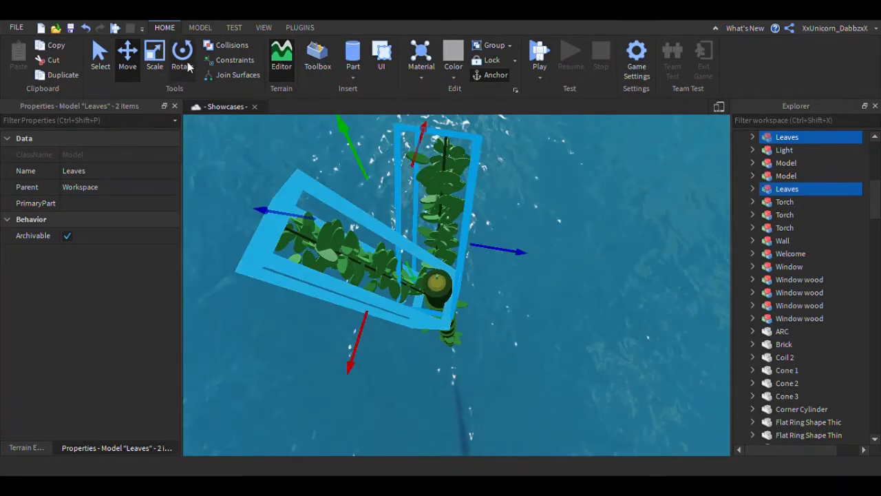
key(ctrl+d)
click(186, 61)
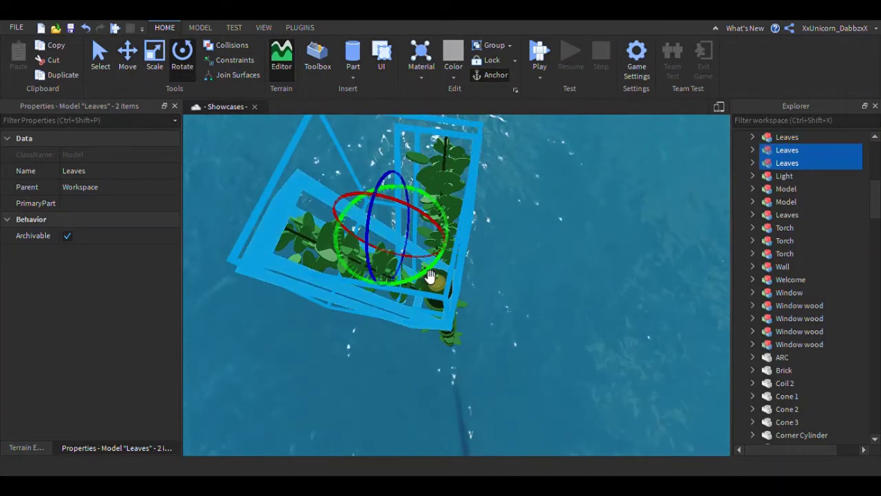
drag(430, 277, 318, 179)
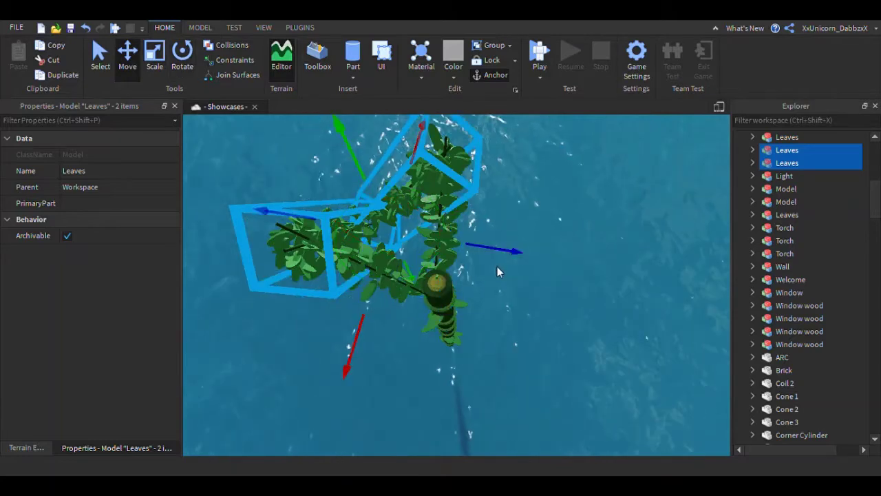
drag(520, 255, 588, 274)
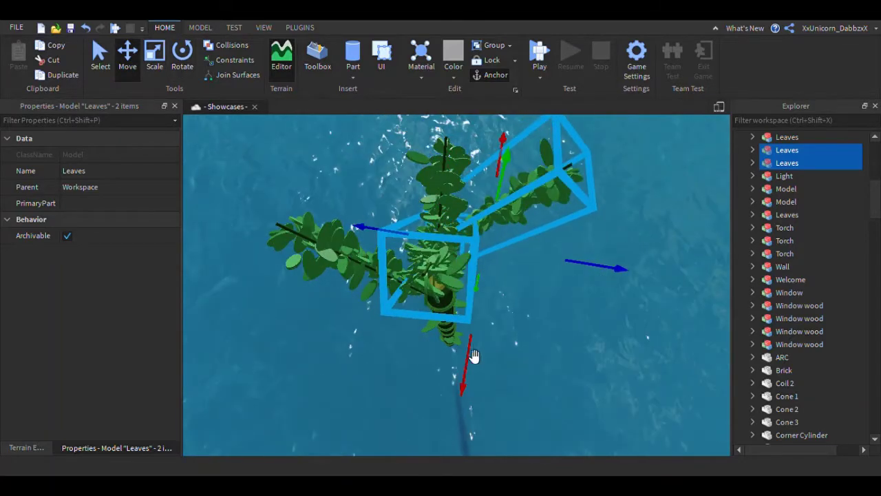
drag(474, 356, 469, 434)
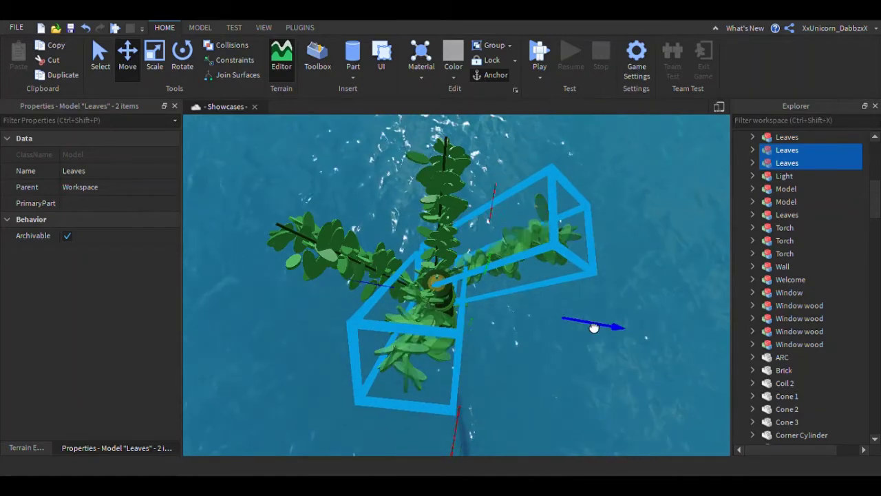
drag(593, 328, 597, 328)
- Rotate one of the two new twigs to point away from the stalk and bring its end against it
click(529, 257)
click(533, 264)
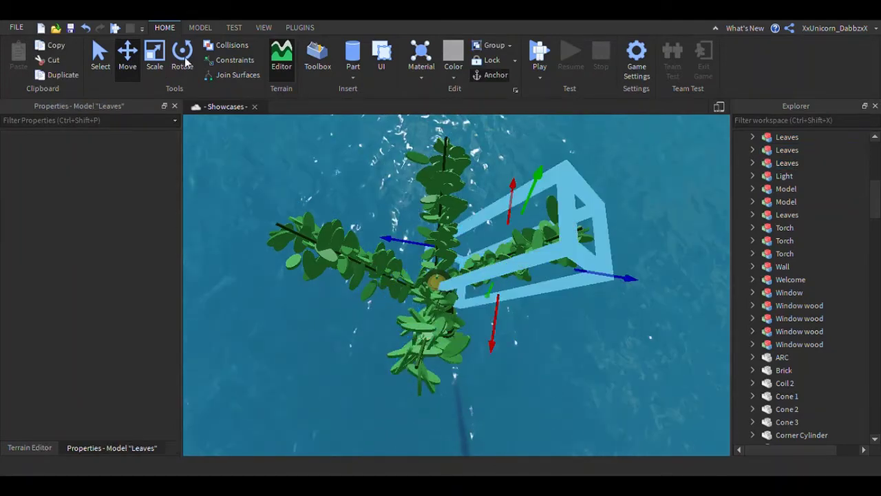
click(183, 61)
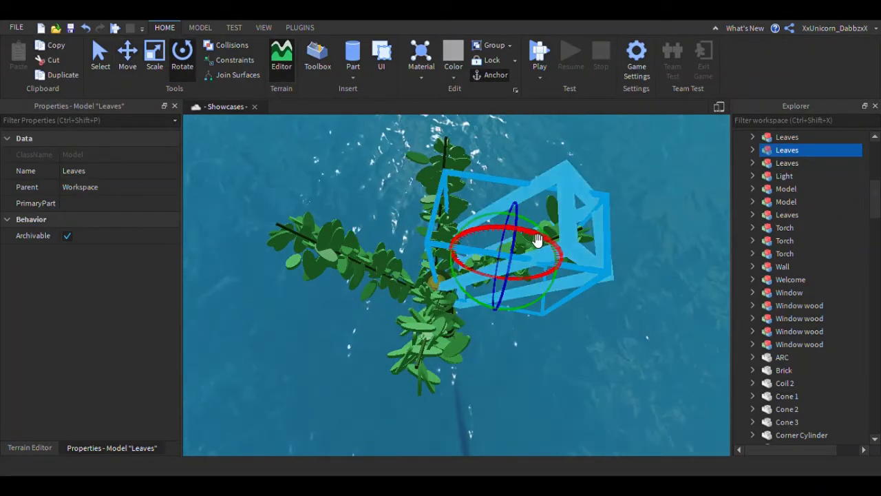
drag(538, 239, 617, 330)
drag(599, 299, 548, 271)
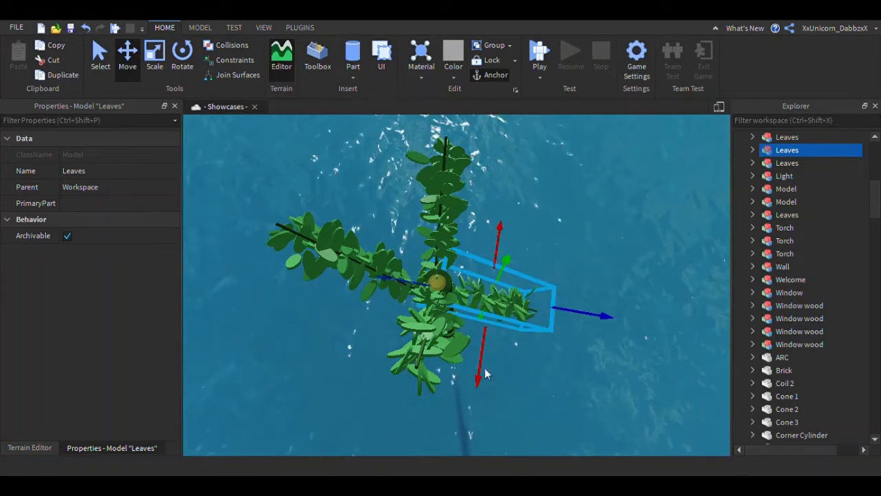
- Rotate the other new twig to point outward on its free side and shift it beside the stalk
click(423, 356)
click(183, 60)
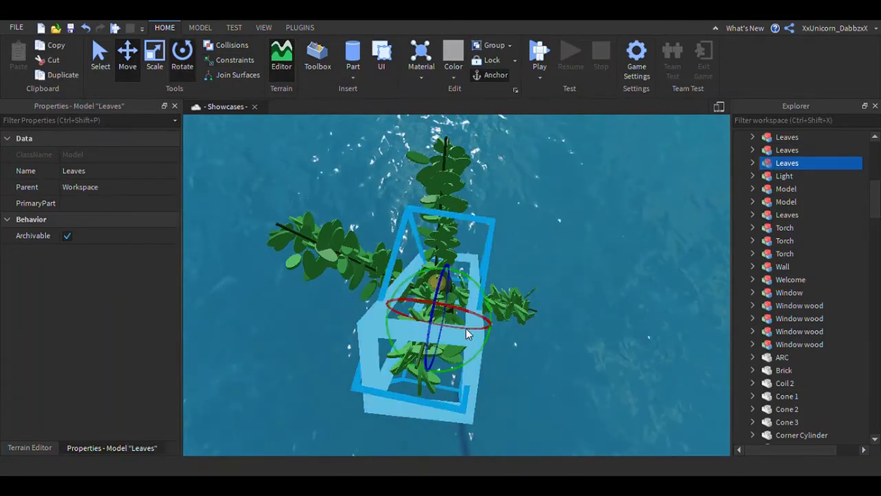
drag(492, 310, 485, 338)
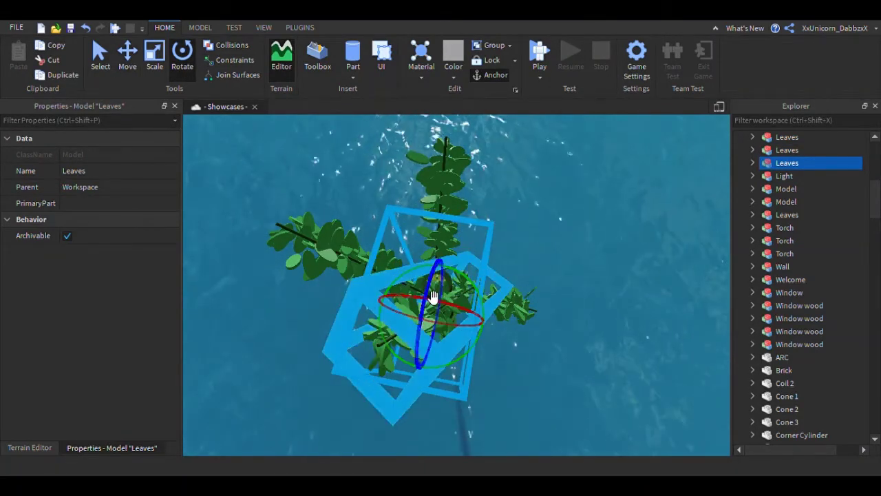
drag(432, 296, 425, 338)
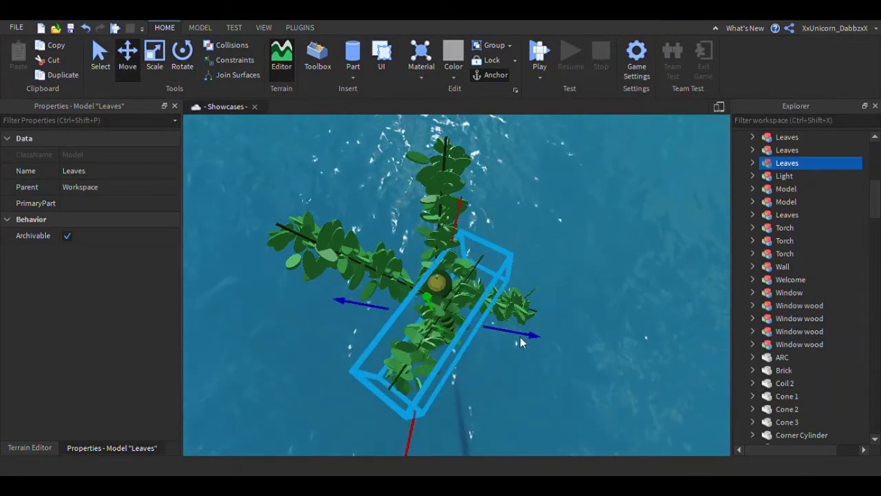
drag(520, 337, 502, 348)
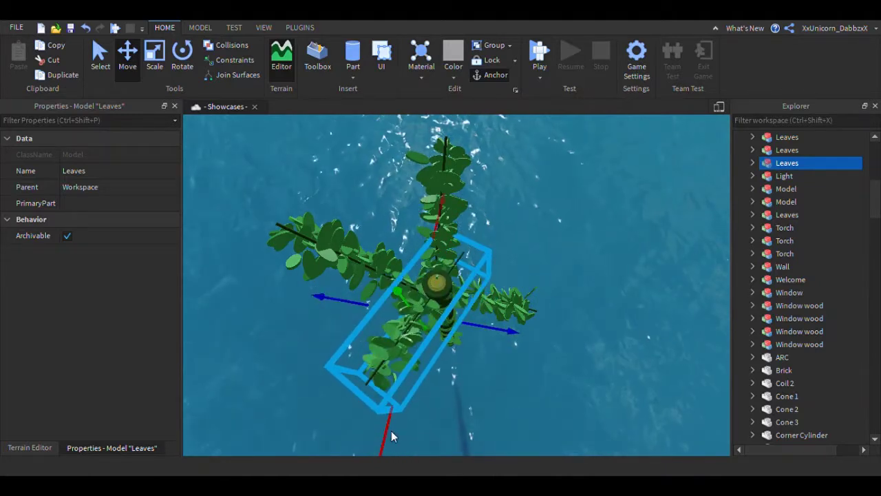
click(366, 442)
right_drag(366, 442, 357, 305)
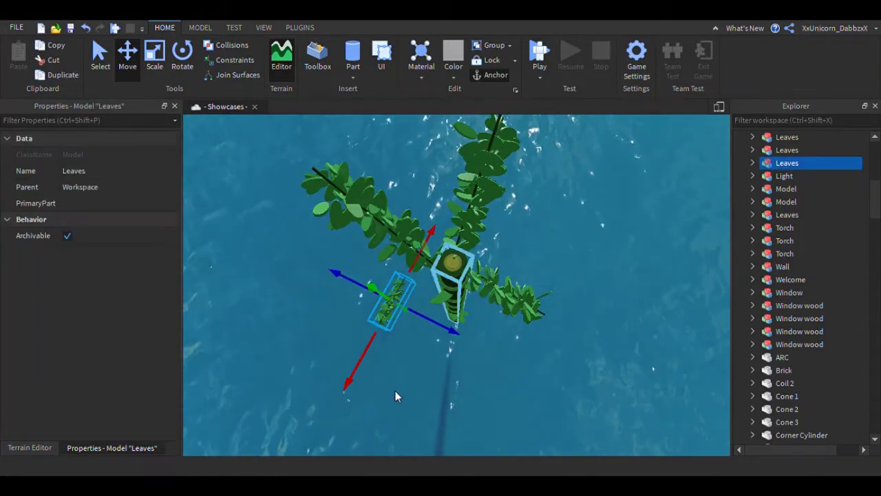
key(ctrl+z)
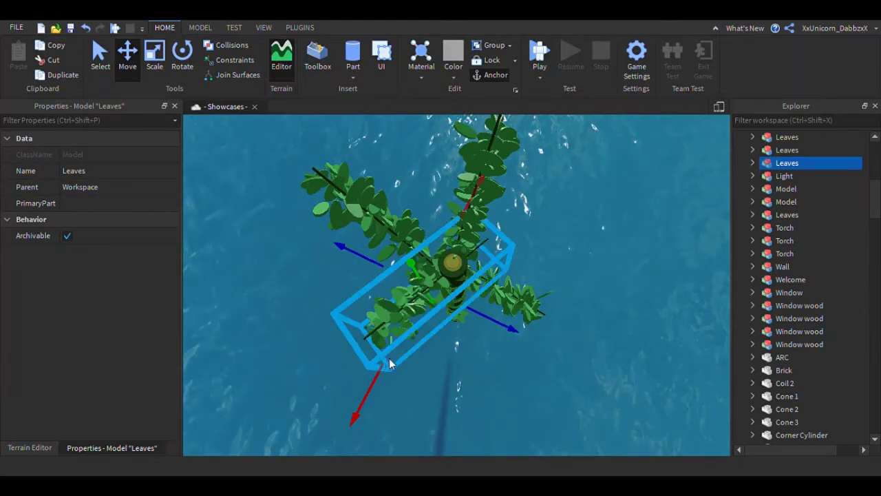
- Move the last twig outward until its inner end sits against the stalk
drag(372, 392, 374, 392)
right_drag(372, 392, 374, 392)
drag(374, 392, 347, 388)
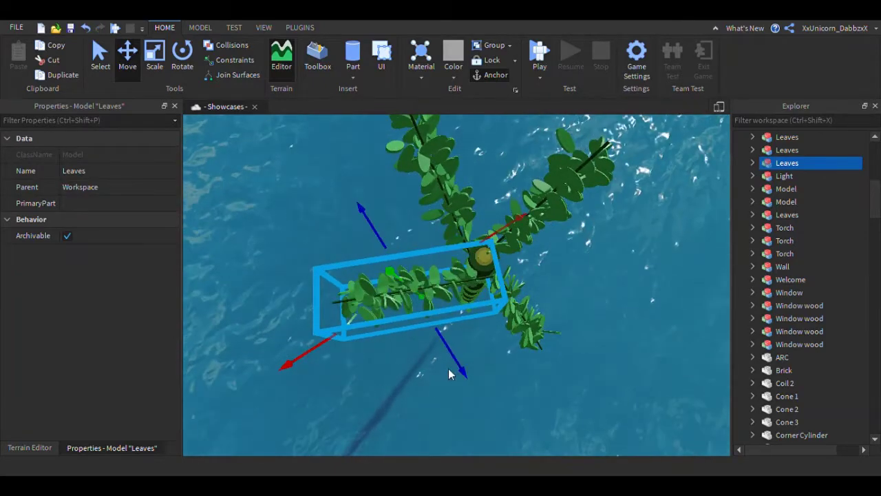
- Nudge the selected twig sideways and lengthwise until its inner end meets the top of the stalk
drag(456, 366, 473, 314)
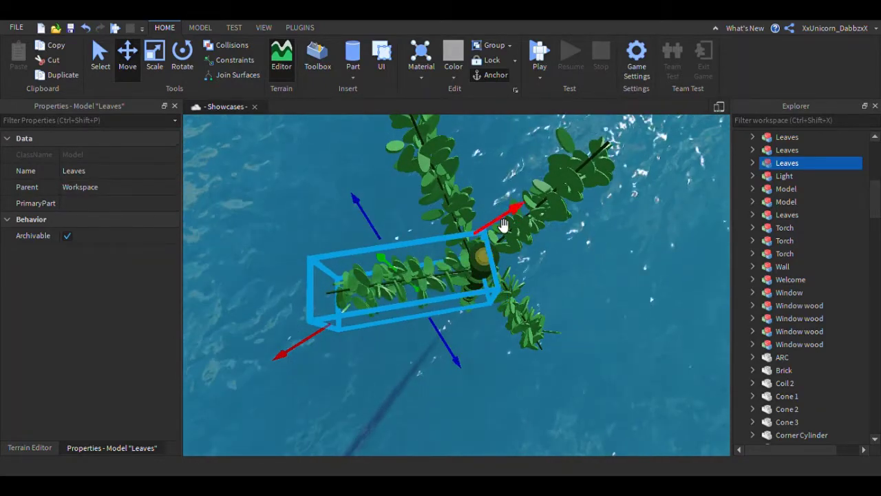
drag(504, 226, 510, 229)
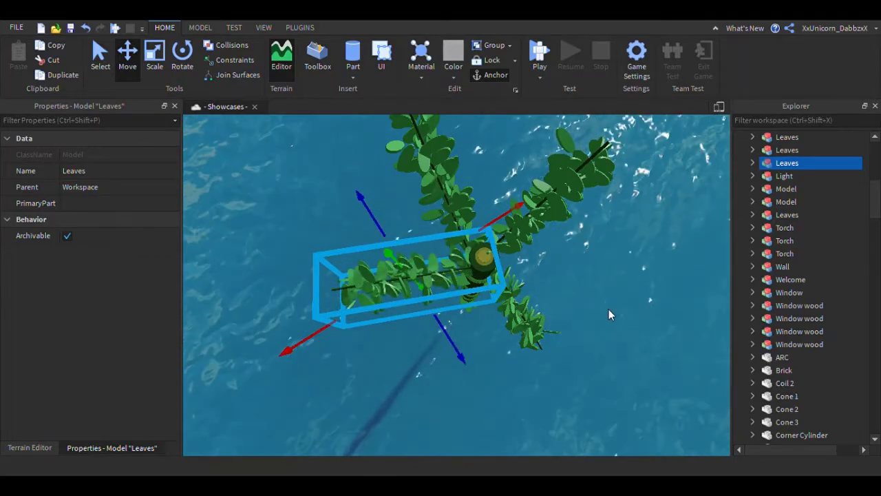
right_drag(588, 316, 589, 317)
click(589, 318)
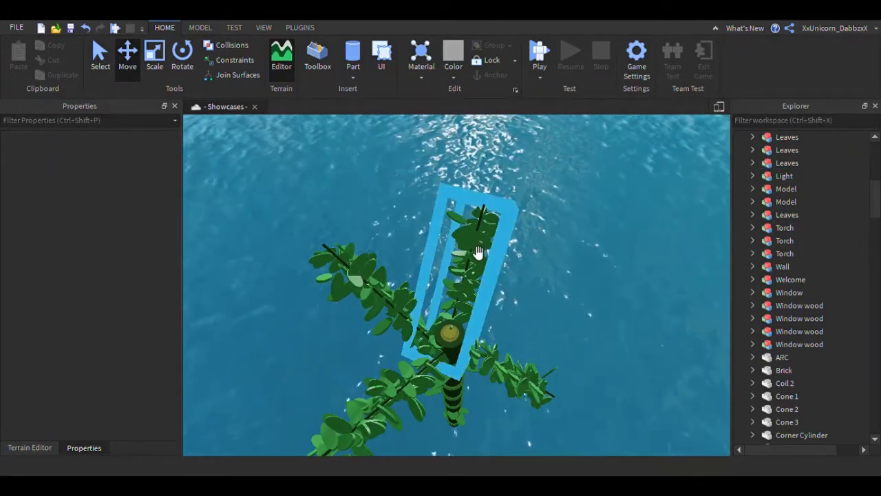
- Duplicate the twig on the stalk's far side, rotate the copy to a steeper angle and shift it toward the stalk's top
click(184, 59)
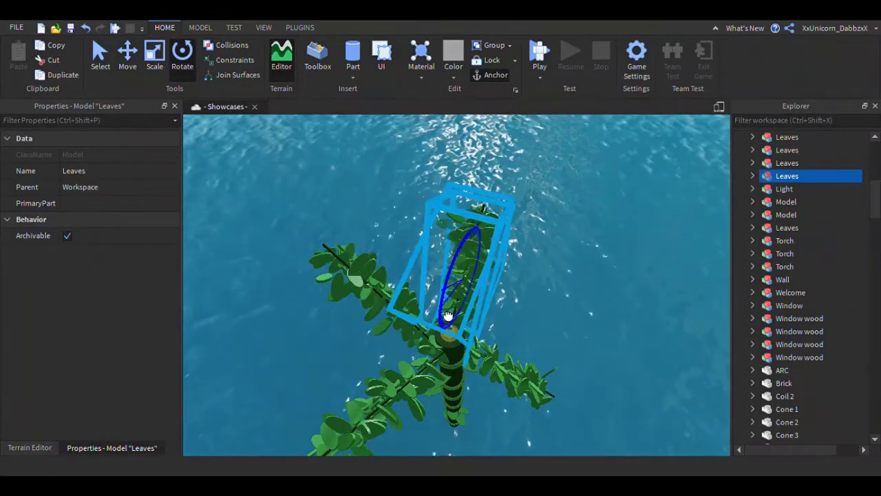
drag(487, 301, 517, 278)
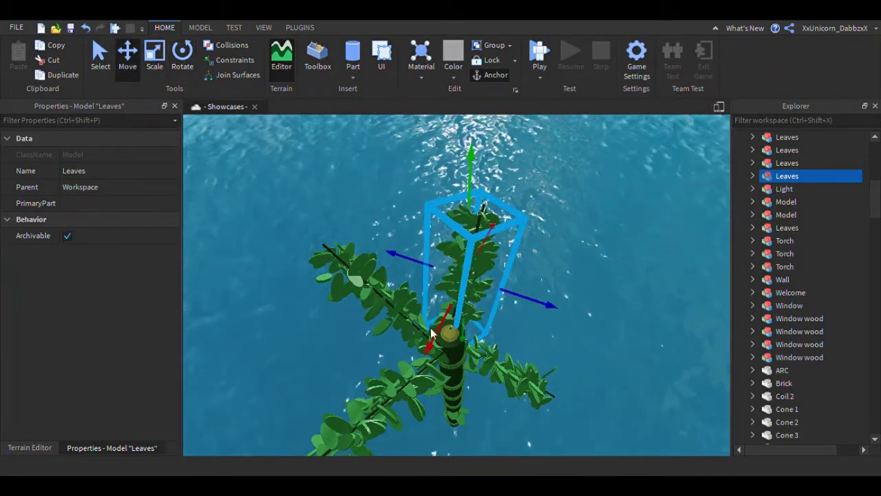
drag(437, 344, 424, 391)
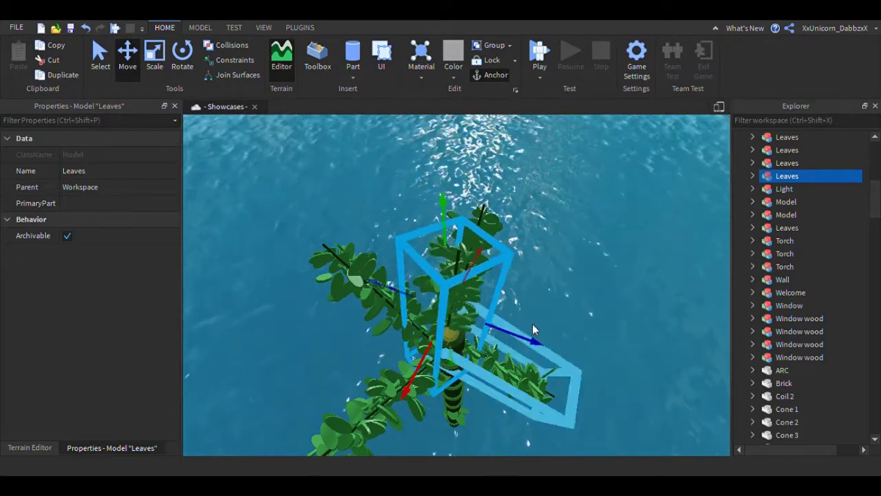
drag(516, 343, 524, 354)
drag(420, 387, 414, 405)
- Rotate the steep twig copy further so that it leans upward from the stalk
right_drag(469, 271, 342, 181)
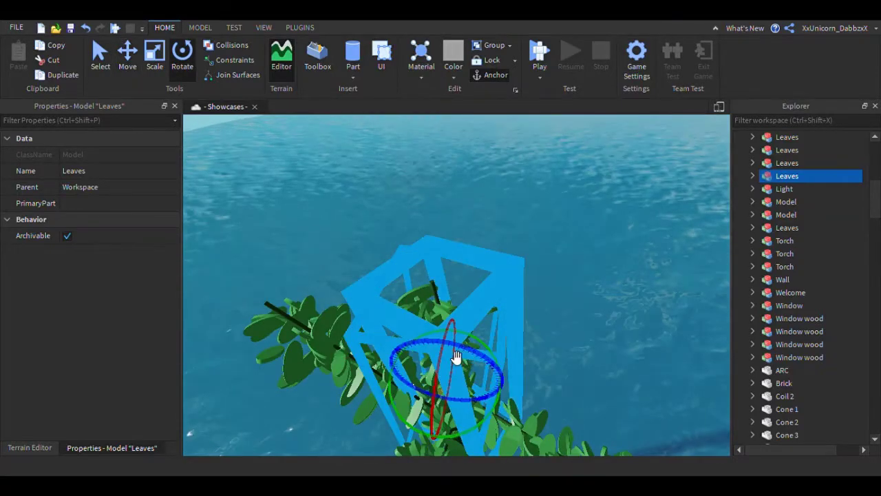
drag(459, 358, 389, 435)
key(q)
key(q)
key(e)
key(d)
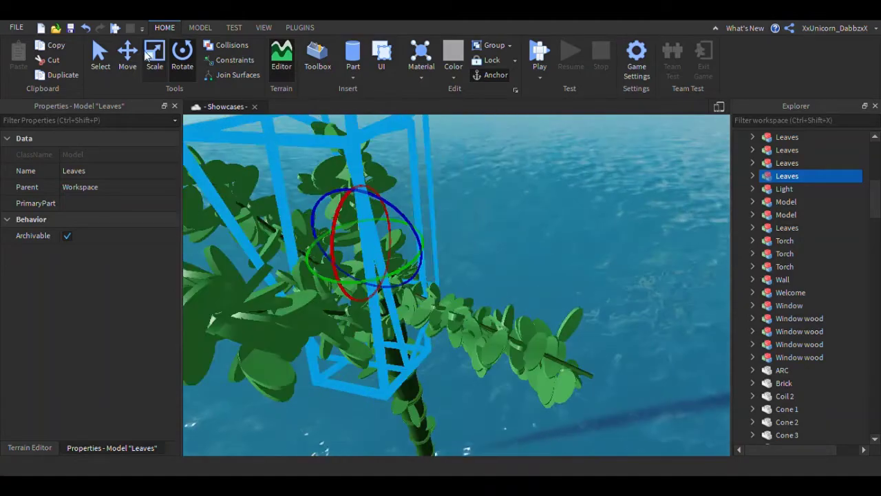
- Move the steep twig sideways and inward until its lower end sits against the stalk's top
click(586, 305)
right_drag(557, 291, 451, 185)
click(454, 183)
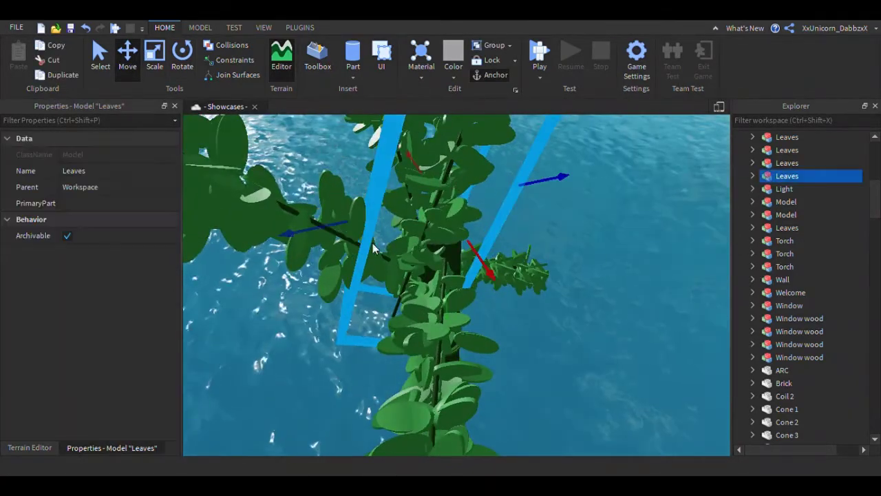
drag(321, 236, 402, 235)
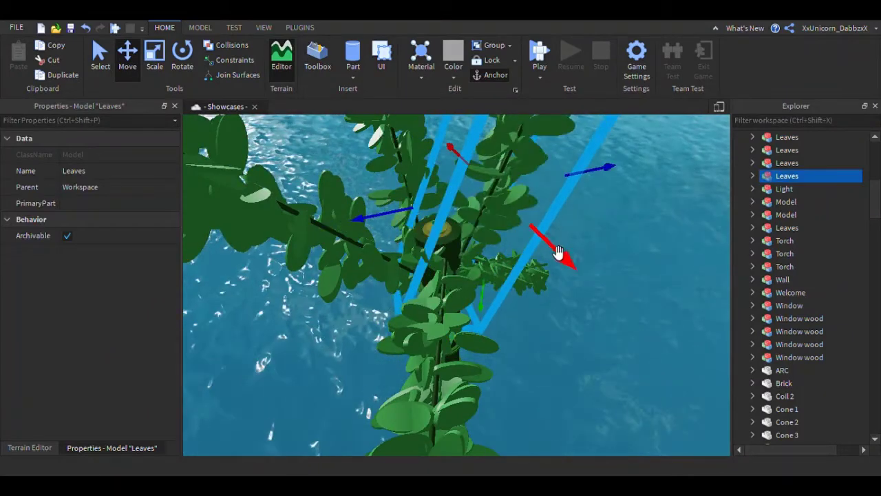
drag(558, 254, 542, 249)
click(477, 246)
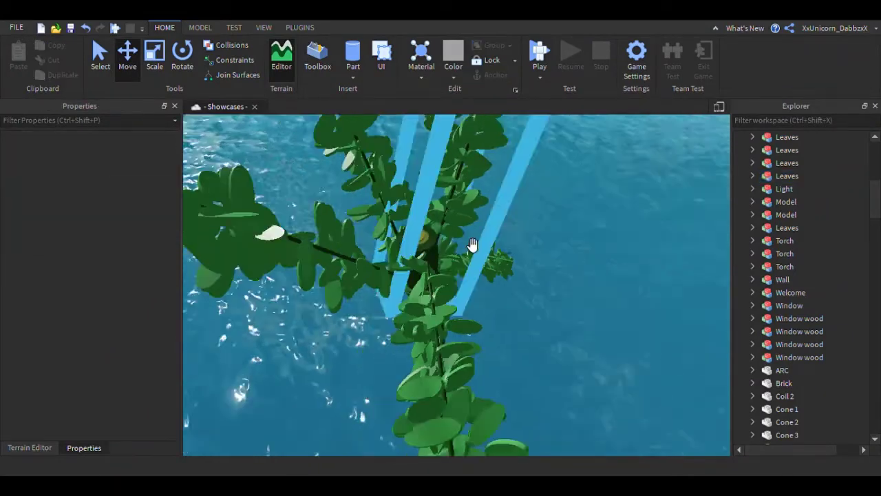
right_drag(472, 246, 466, 240)
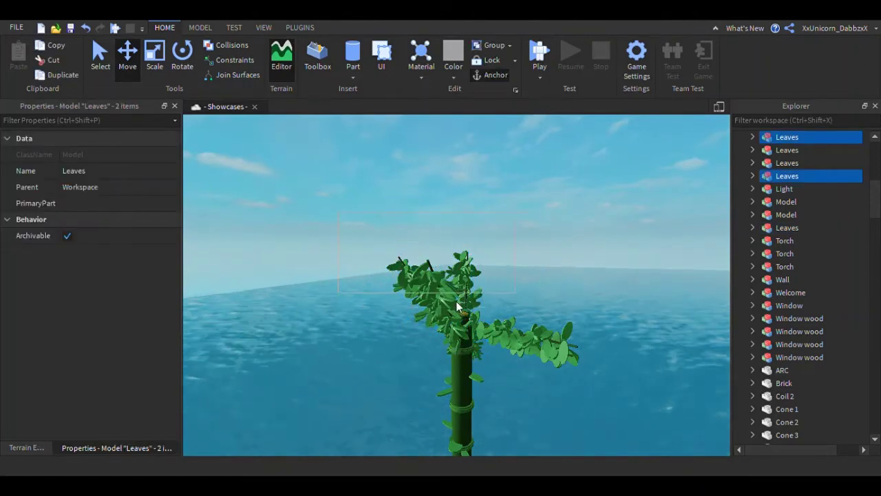
click(569, 287)
right_drag(569, 287, 563, 288)
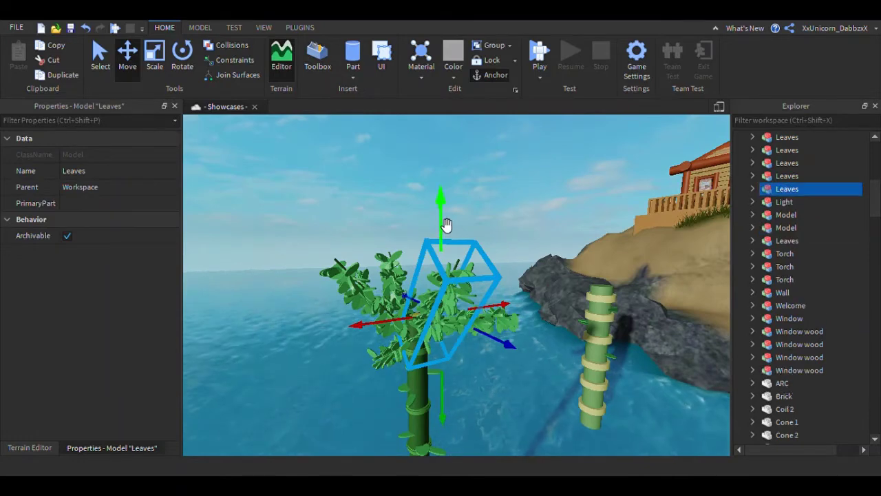
key(s)
drag(447, 226, 476, 339)
key(q)
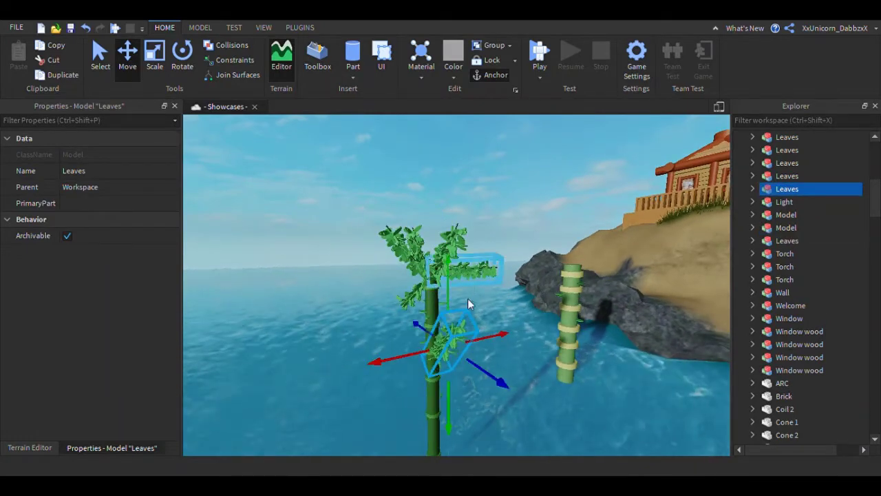
key(a)
mouse_move(510, 346)
right_down()
mouse_move(493, 344)
mouse_move(504, 361)
right_up()
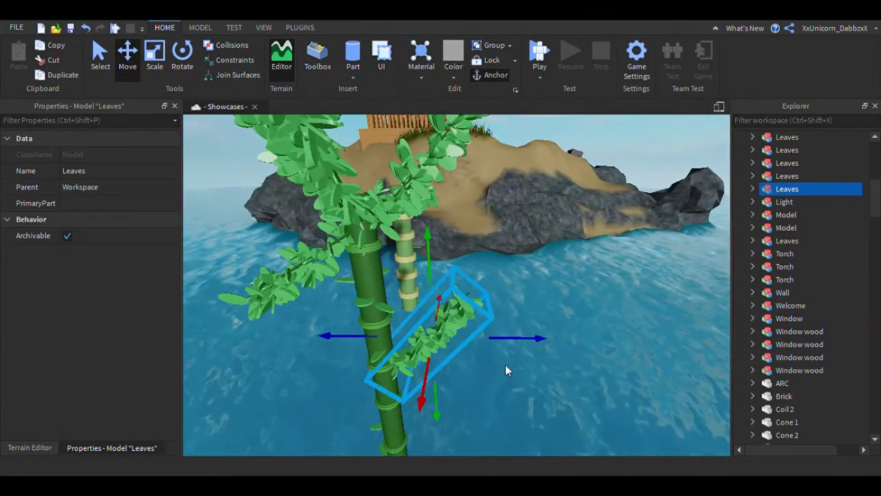
key(Delete)
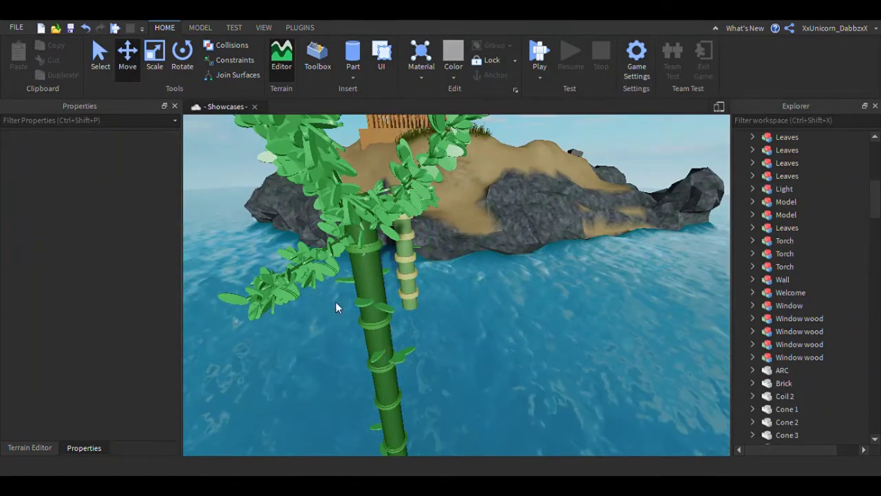
- Duplicate one of the top twigs and move the copy straight down to the lower part of the stalk
key(e)
right_drag(335, 301, 358, 263)
key(d)
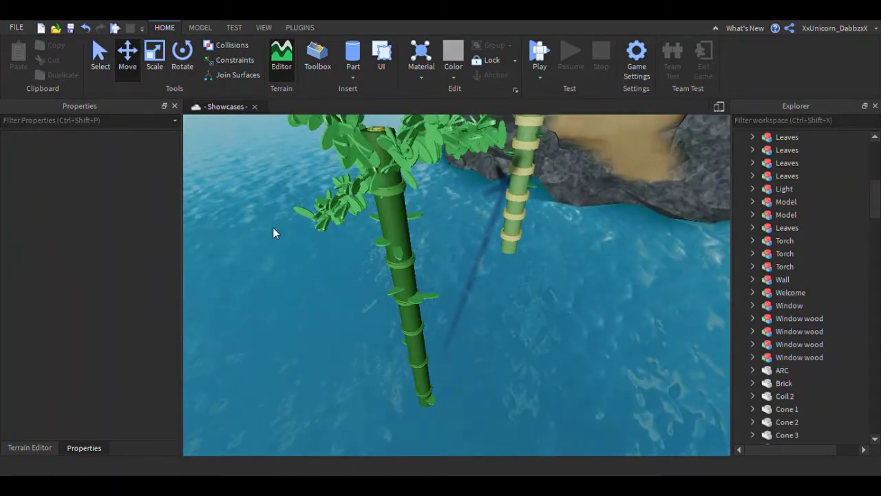
drag(488, 372, 524, 410)
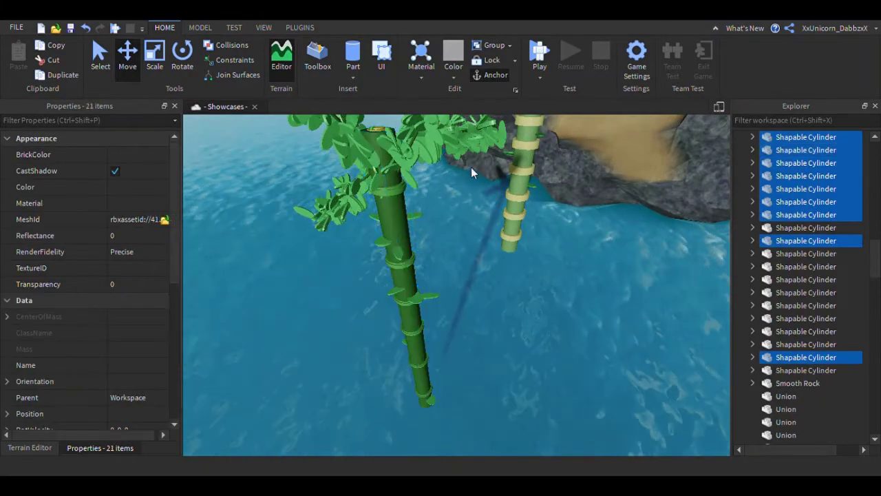
click(461, 156)
drag(454, 210, 460, 359)
right_drag(456, 275, 385, 230)
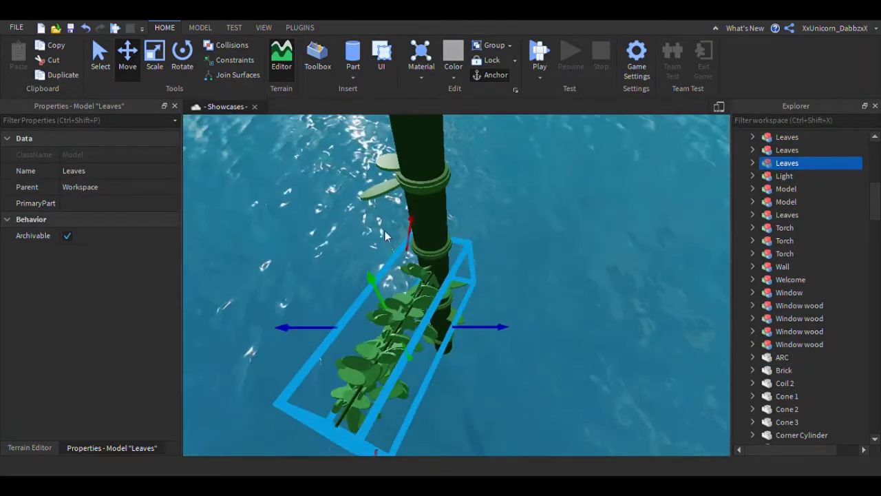
- Duplicate the lower twig, rotate the copy and attach it higher up on the opposite side of the stalk
click(183, 53)
key(ctrl+d)
drag(422, 379, 399, 317)
click(130, 60)
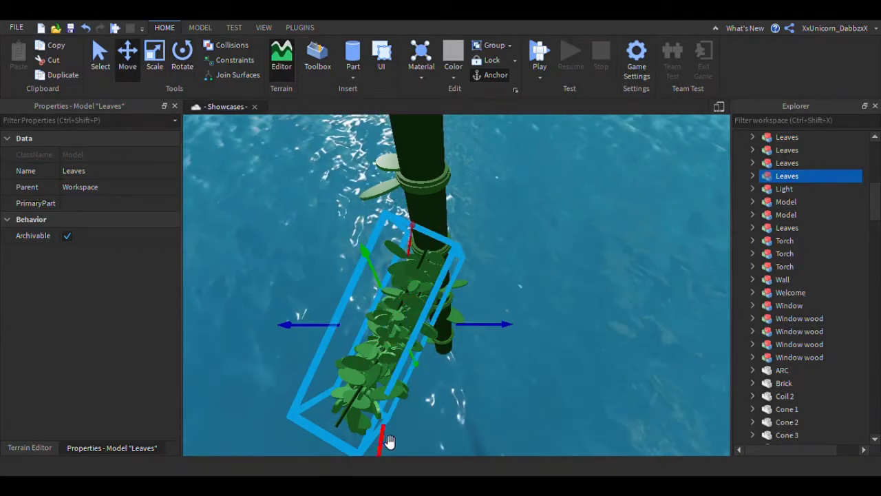
drag(389, 441, 558, 230)
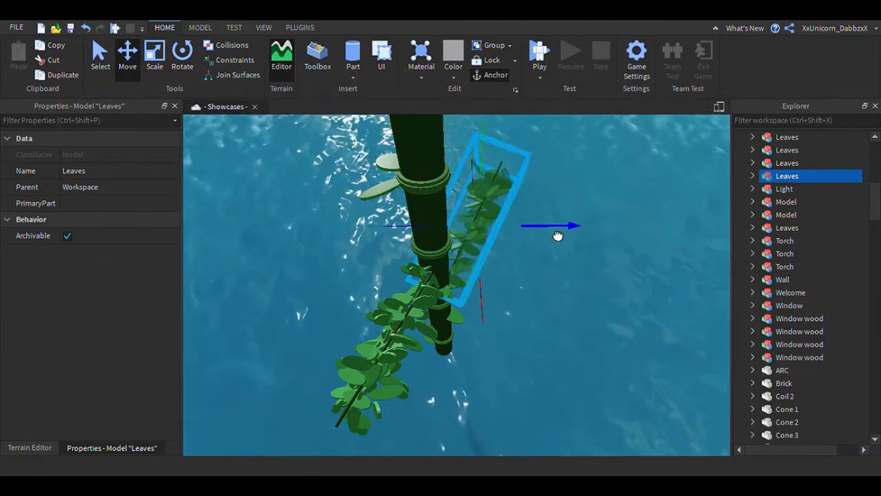
click(466, 309)
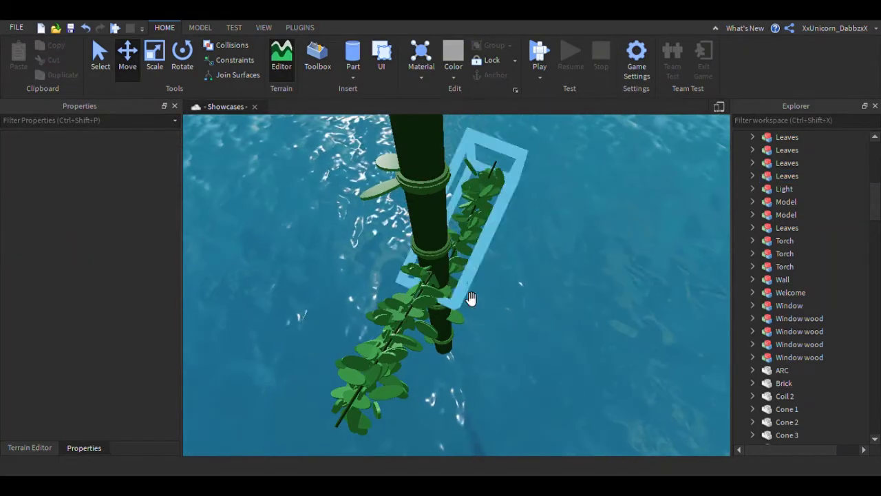
click(481, 317)
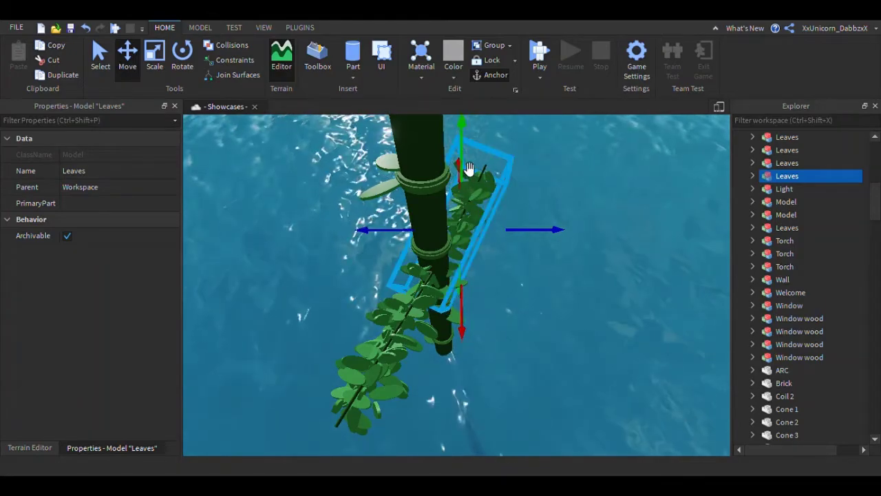
right_drag(468, 169, 469, 171)
click(540, 338)
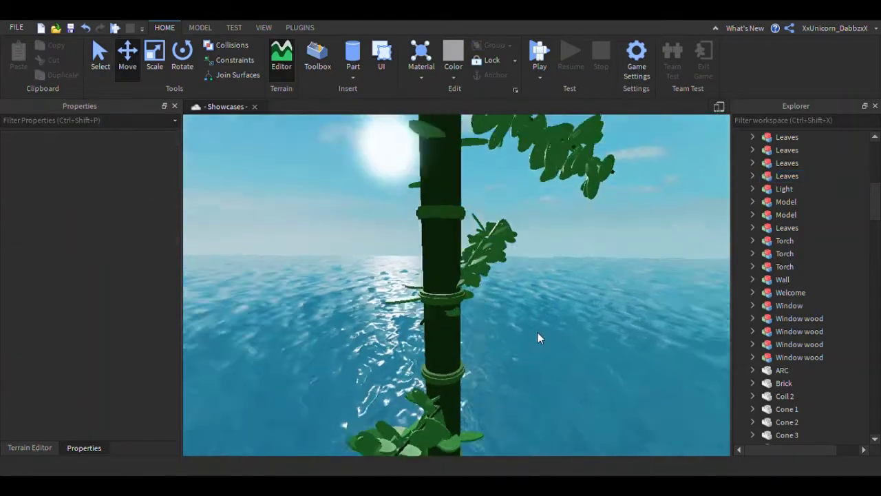
- Duplicate the drooping twig near the stalk's top and rotate the copy until it stands nearly upright
key(s)
right_drag(539, 338, 539, 338)
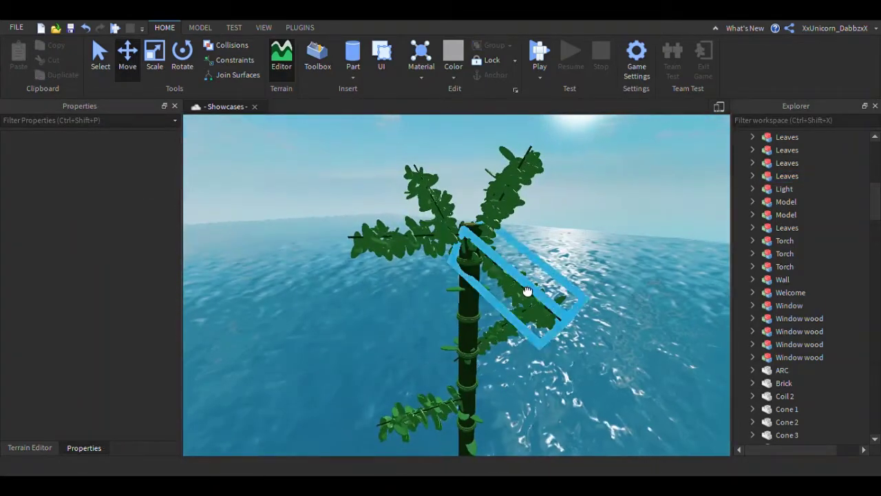
click(528, 292)
click(185, 67)
key(ctrl+d)
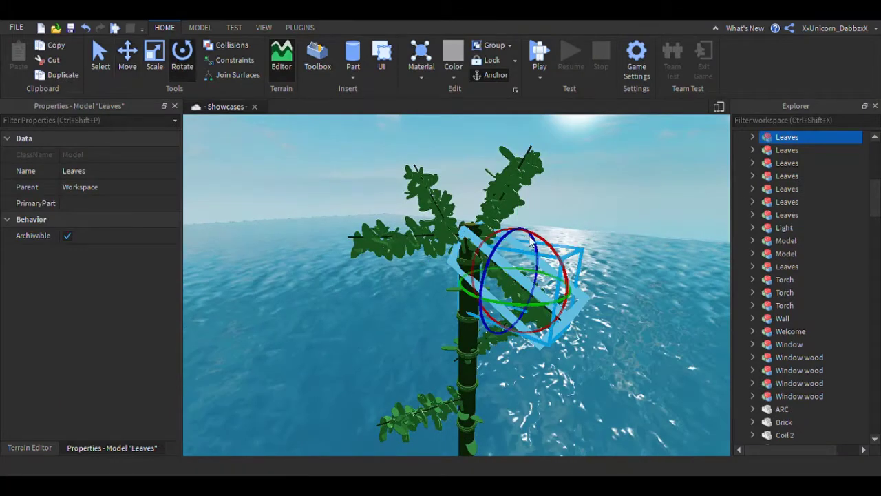
drag(555, 247, 613, 303)
- Move the upright twig copy freely against the top of the stalk
click(96, 65)
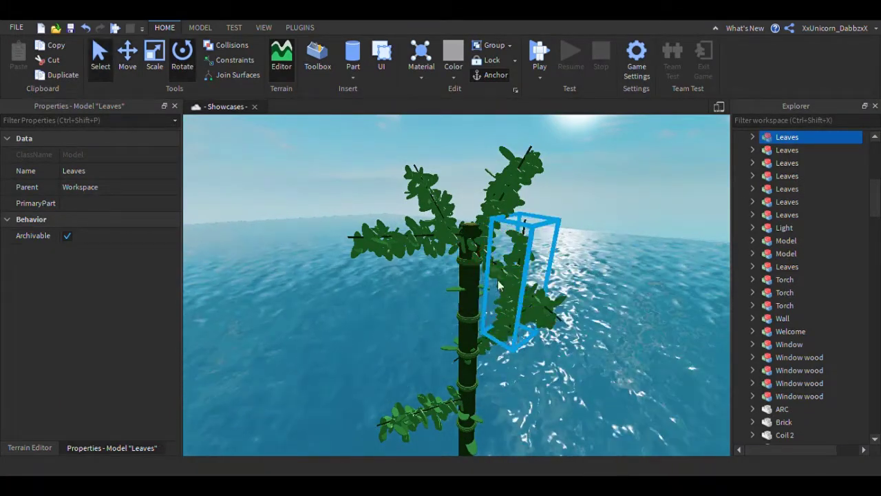
key(e)
drag(522, 270, 495, 313)
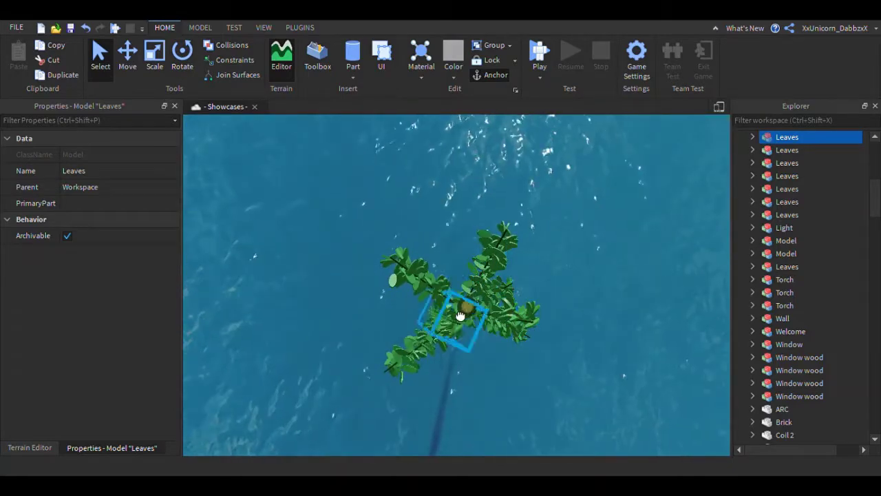
mouse_move(473, 317)
right_down()
mouse_move(482, 317)
mouse_move(461, 315)
right_up()
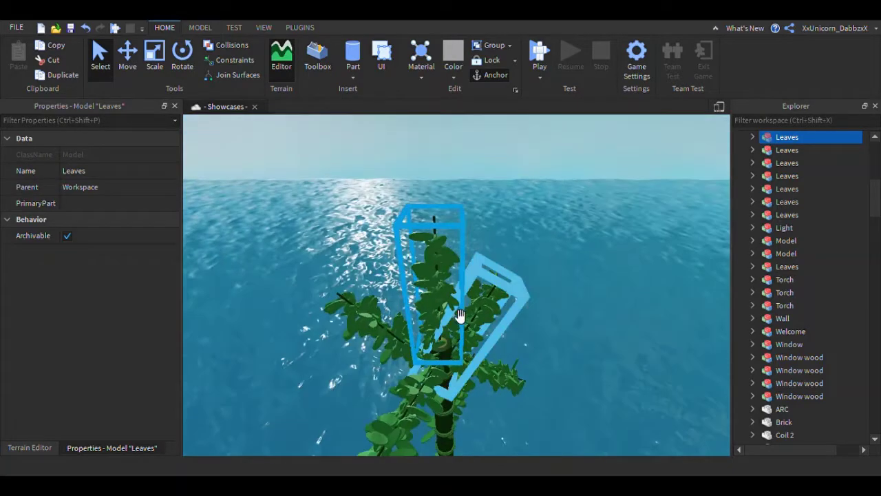
drag(442, 312, 461, 383)
- Duplicate the upright twig twice and move a copy down beside the middle of the stalk
key(ctrl+d)
key(ctrl+d)
right_drag(436, 352, 438, 353)
drag(438, 353, 473, 336)
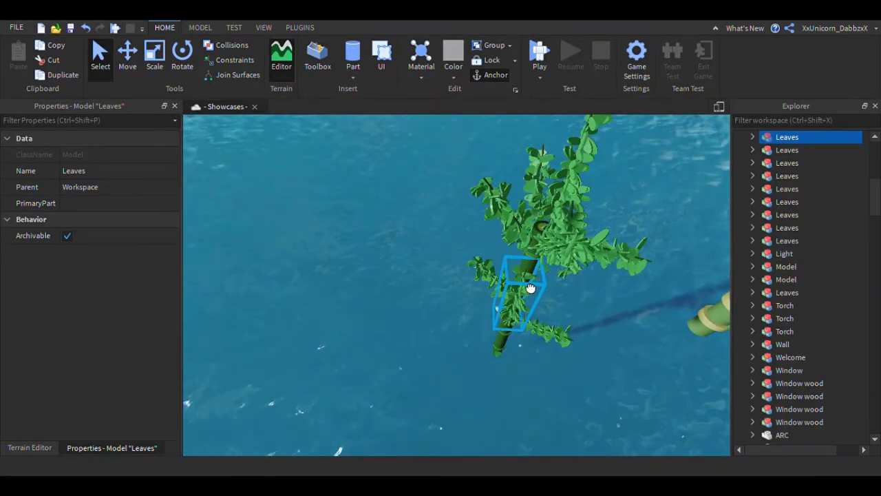
drag(531, 288, 540, 295)
right_drag(609, 285, 610, 287)
right_drag(573, 310, 572, 314)
key(ctrl+d)
scroll(564, 314, up, 3)
scroll(482, 428, down, 3)
drag(544, 280, 469, 425)
scroll(482, 428, down, 1)
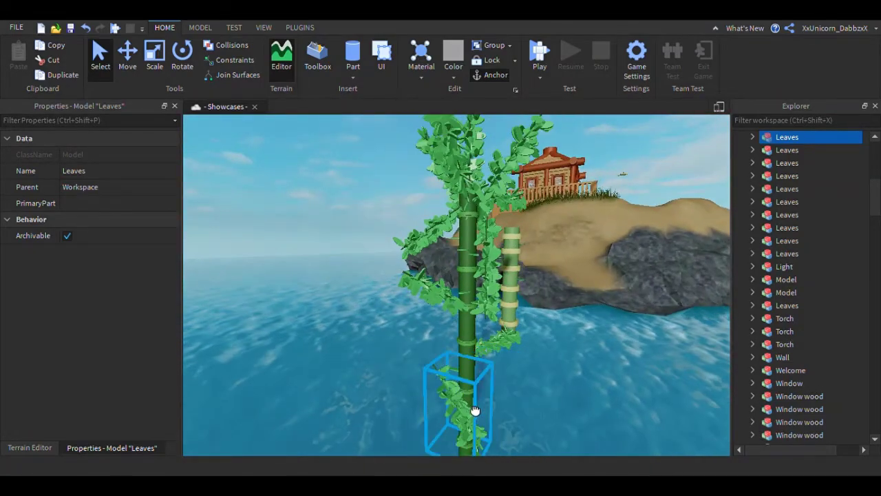
key(Delete)
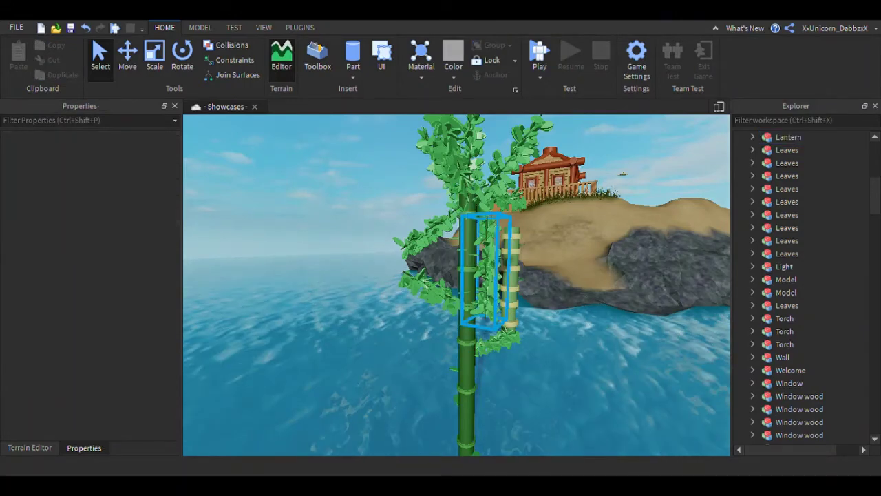
- Rotate the upright twig copy beside the middle of the stalk until it slants outward, and move it against the stalk
click(493, 307)
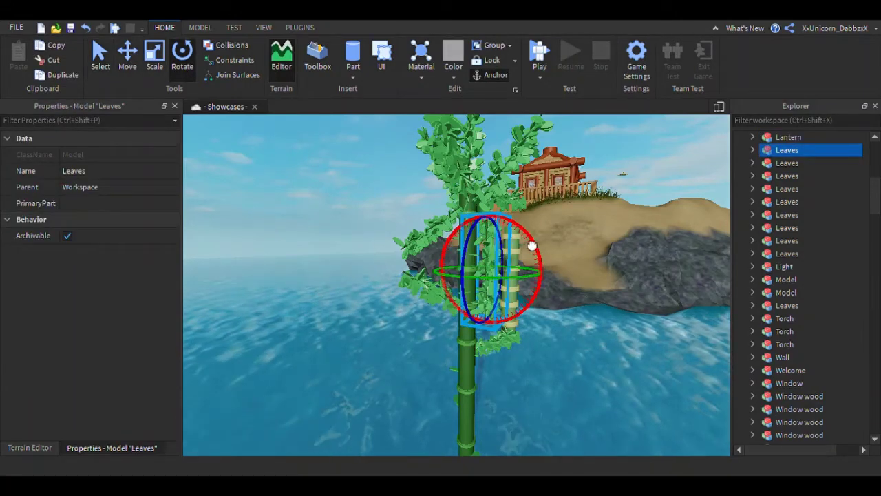
drag(533, 246, 440, 220)
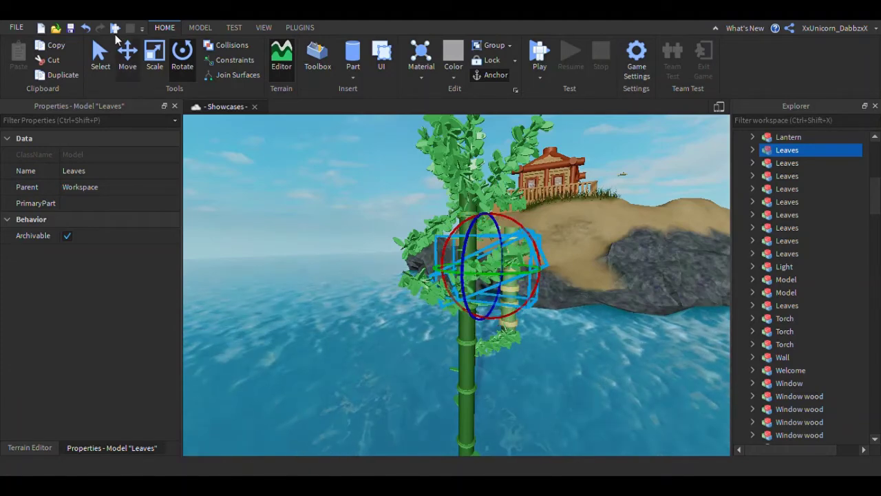
click(127, 56)
drag(460, 282, 471, 275)
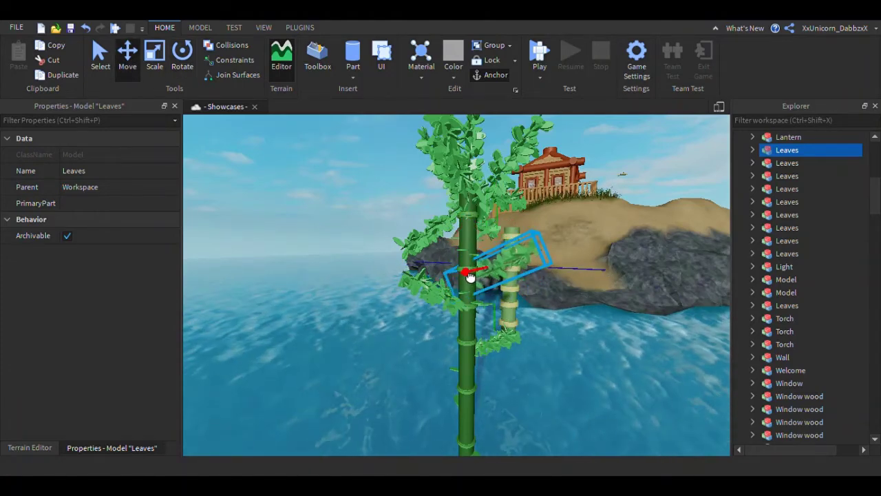
drag(580, 282, 577, 286)
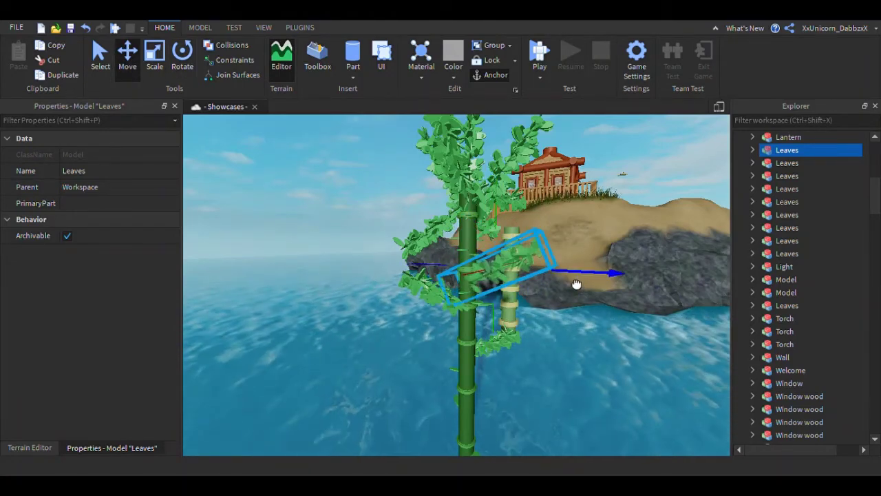
right_drag(571, 291, 544, 305)
click(492, 294)
- Group all the stalk parts and leafy twigs into one model and name it Bamboo
right_drag(492, 295, 489, 291)
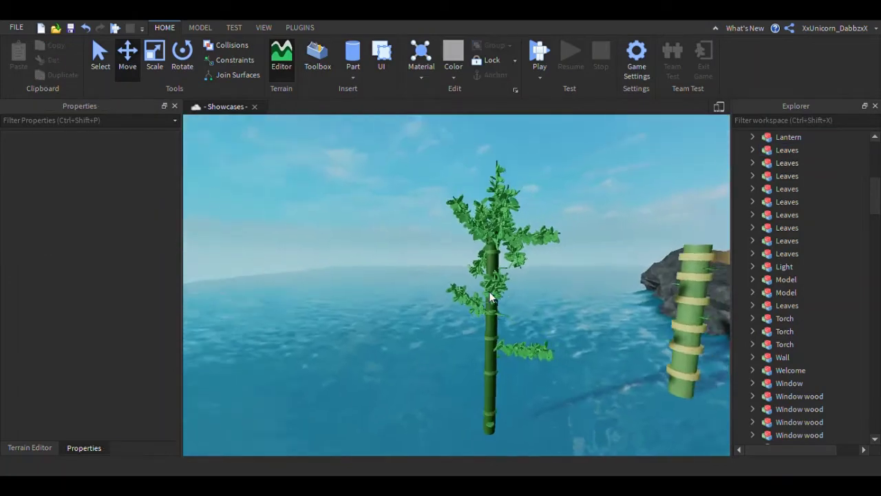
scroll(489, 292, down, 3)
drag(294, 155, 501, 398)
key(ctrl+g)
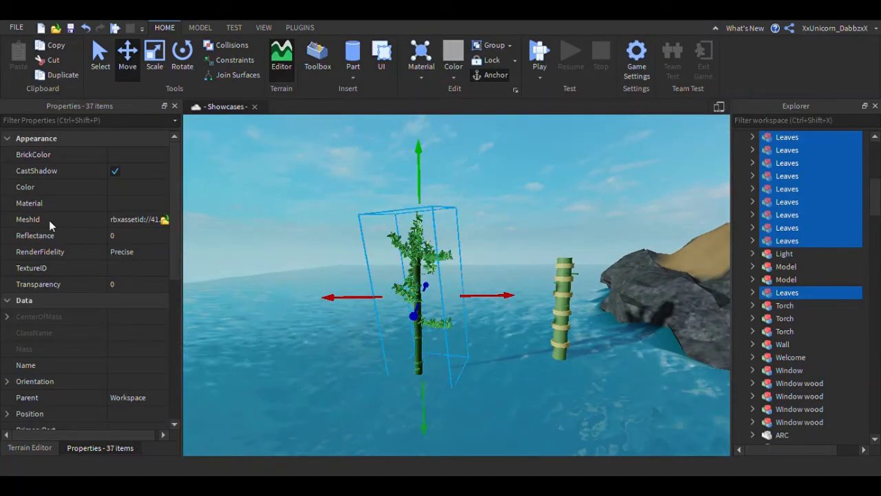
key(ctrl+g)
click(82, 173)
text(Bamboo)
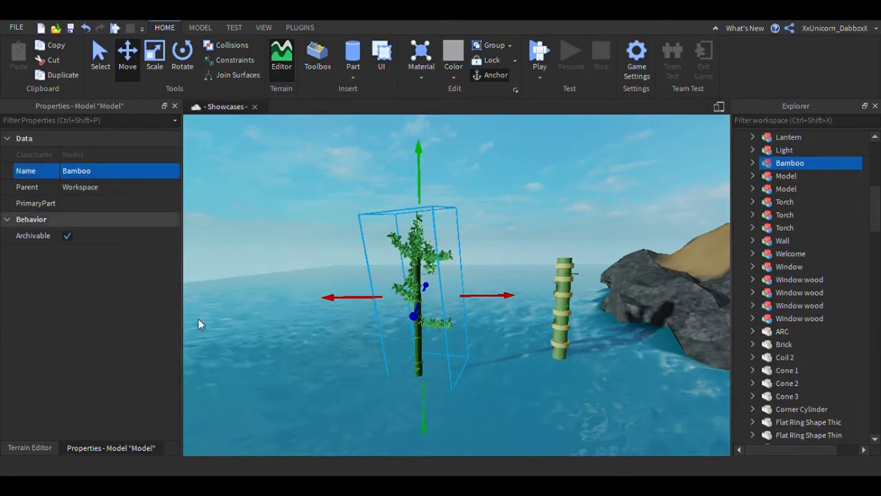
click(266, 388)
scroll(463, 266, up, 8)
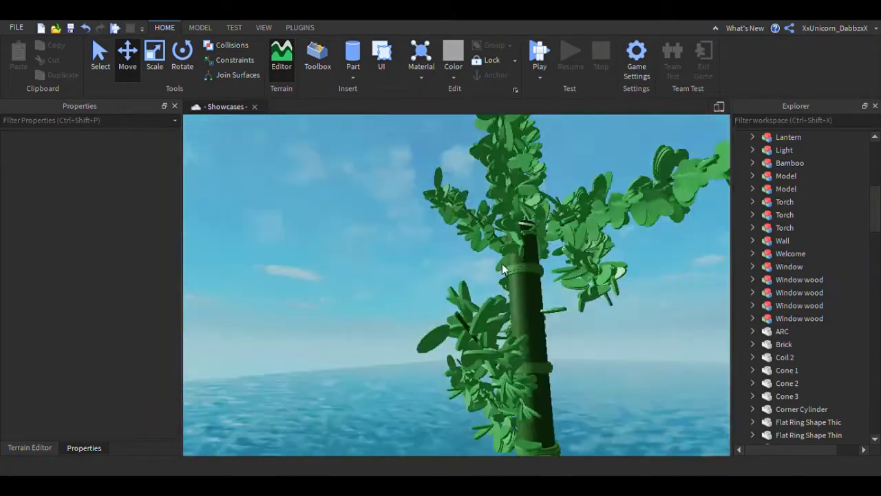
key(e)
scroll(500, 267, down, 5)
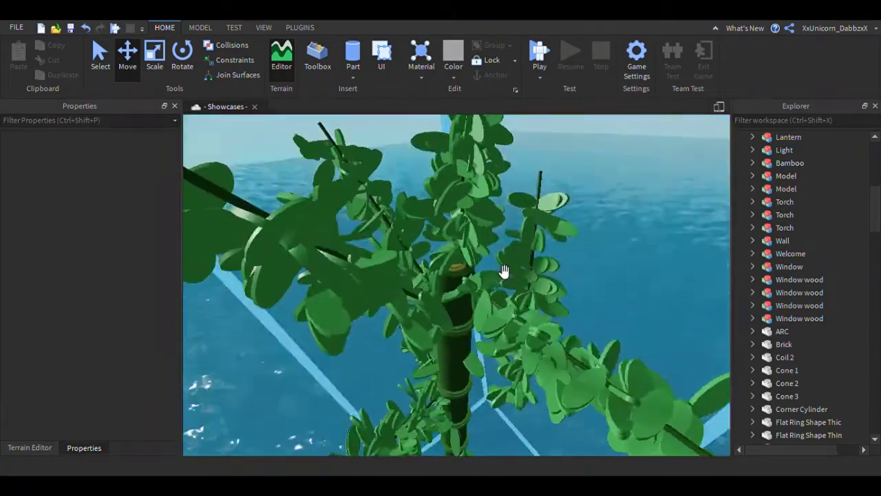
scroll(505, 272, down, 4)
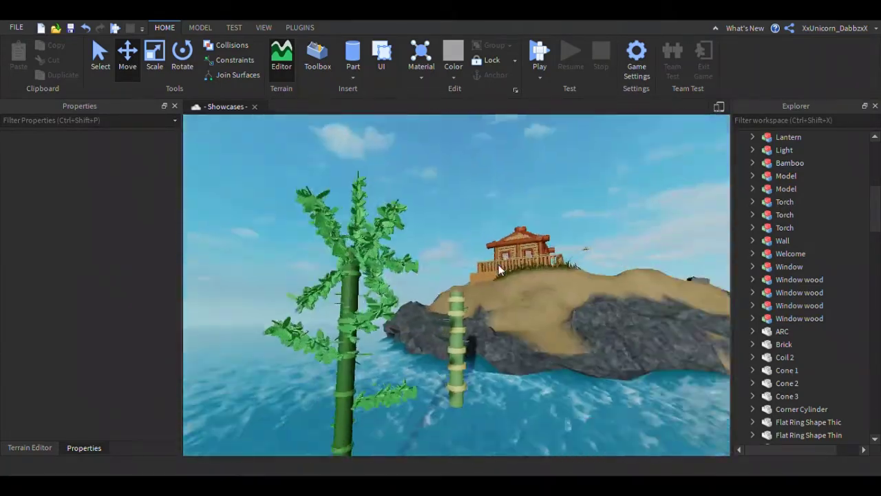
key(w)
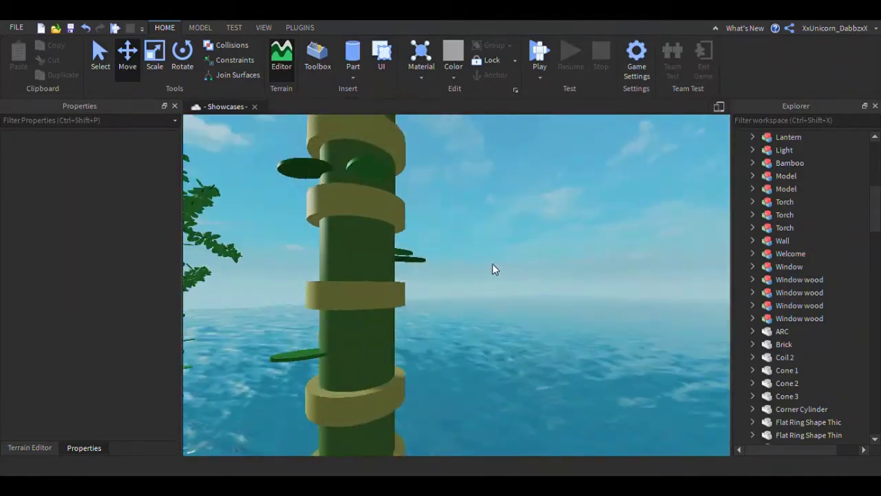